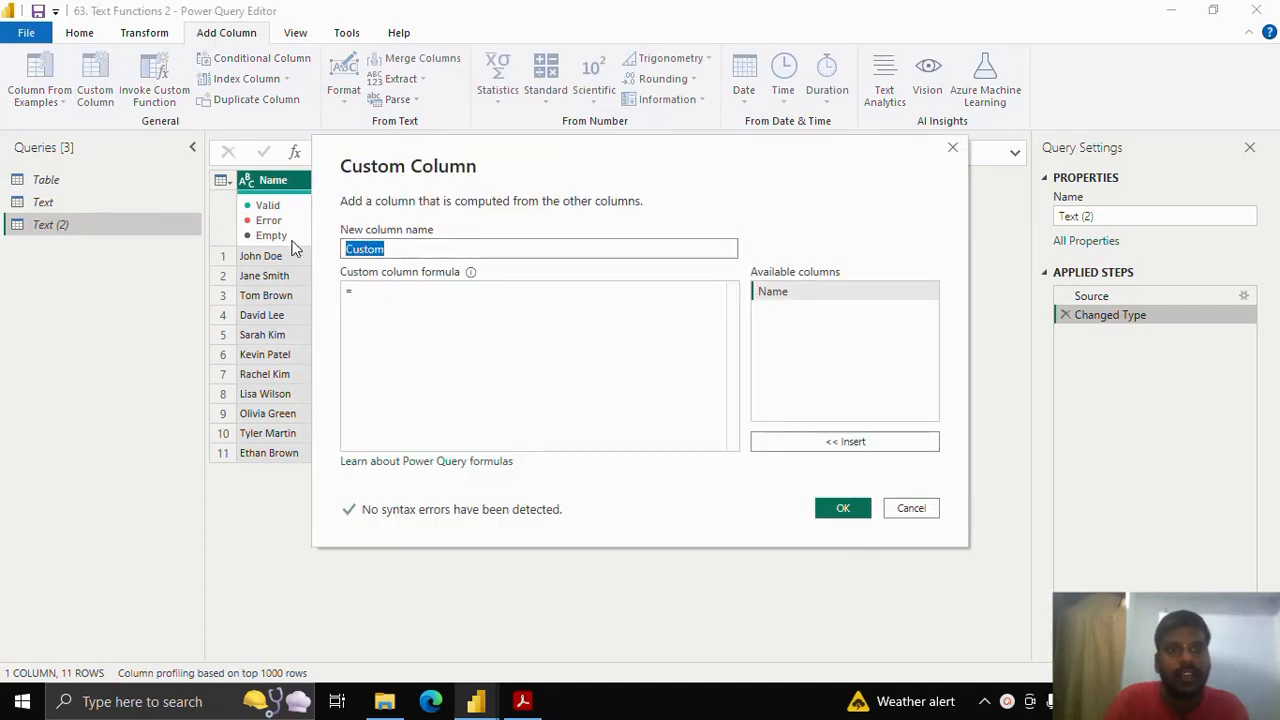
# Step: Name the new custom column Insert
pyautogui.press('BackSpace')
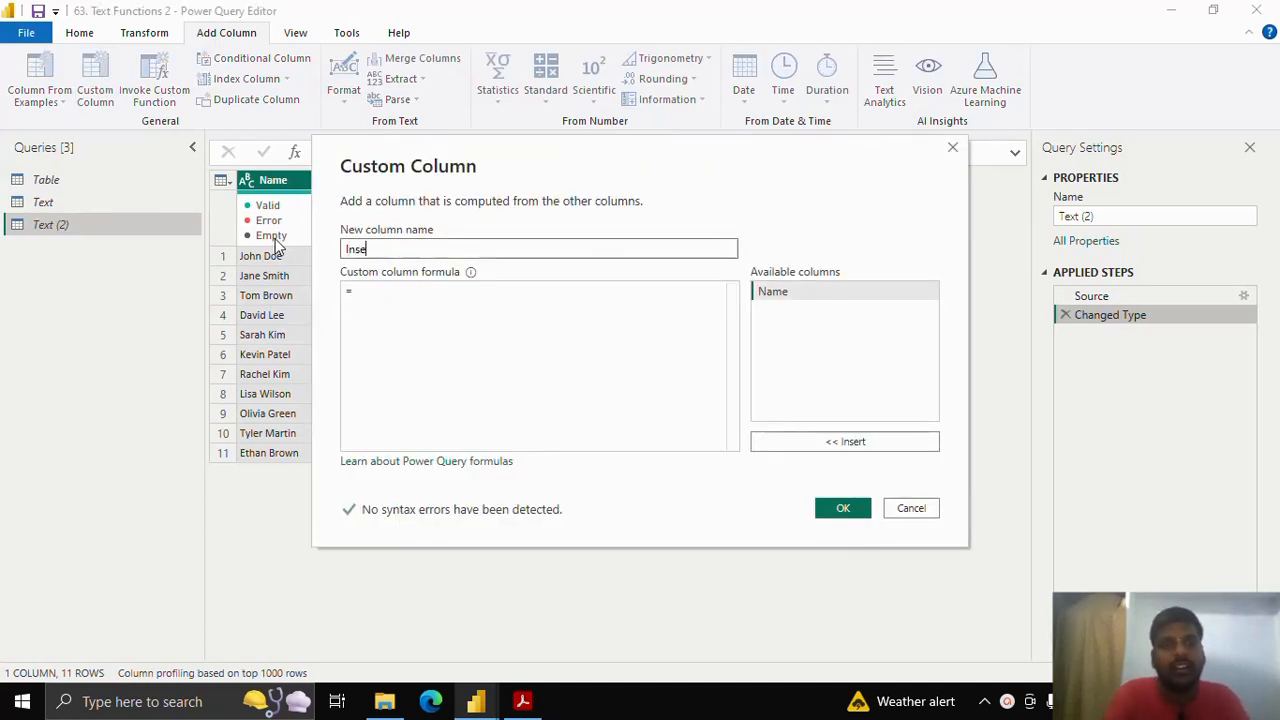
pyautogui.write('Inset')
pyautogui.press('BackSpace')
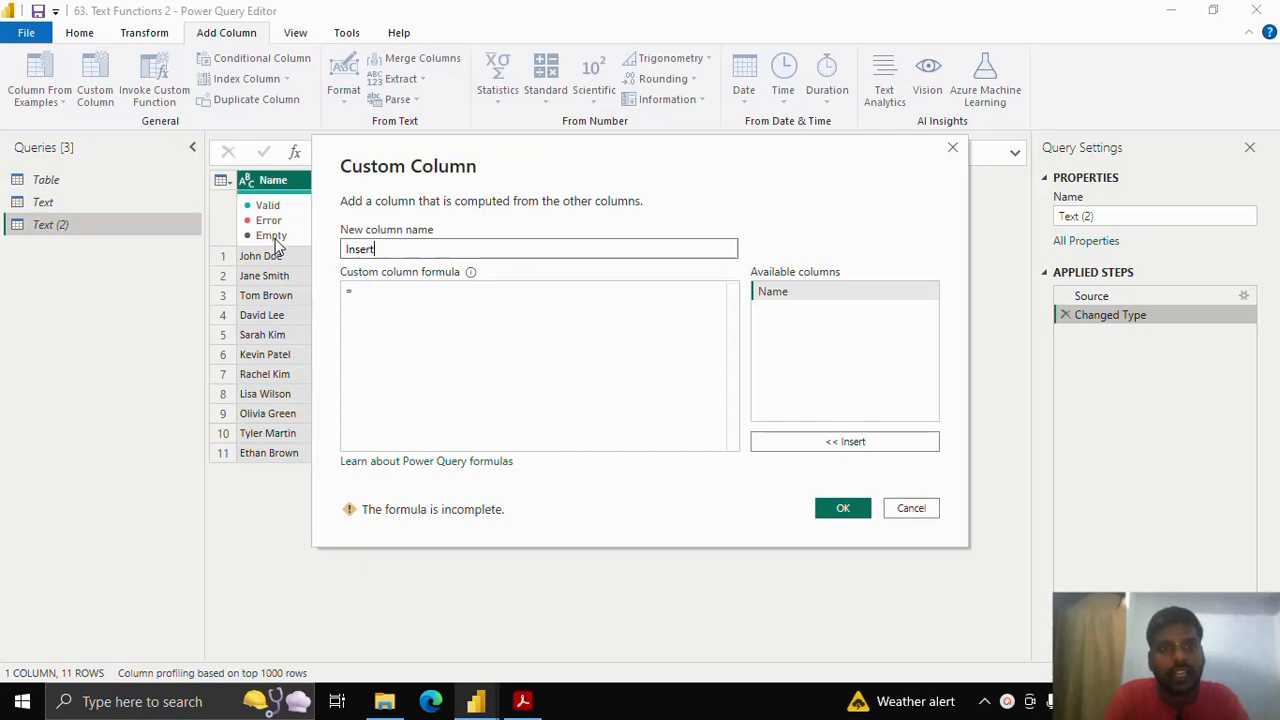
pyautogui.press('Tab')
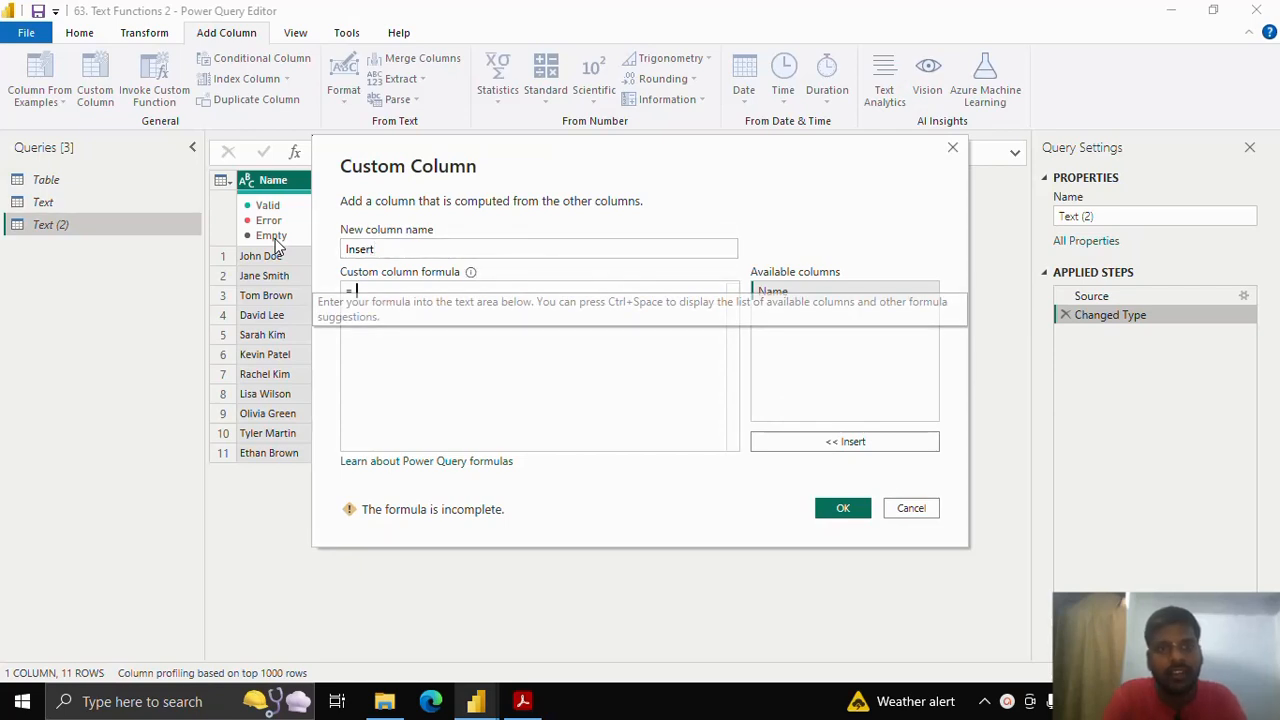
# Step: Begin the column formula with Text.Insert, using the Name column as the text and 0 as the offset
pyautogui.write('Text.')
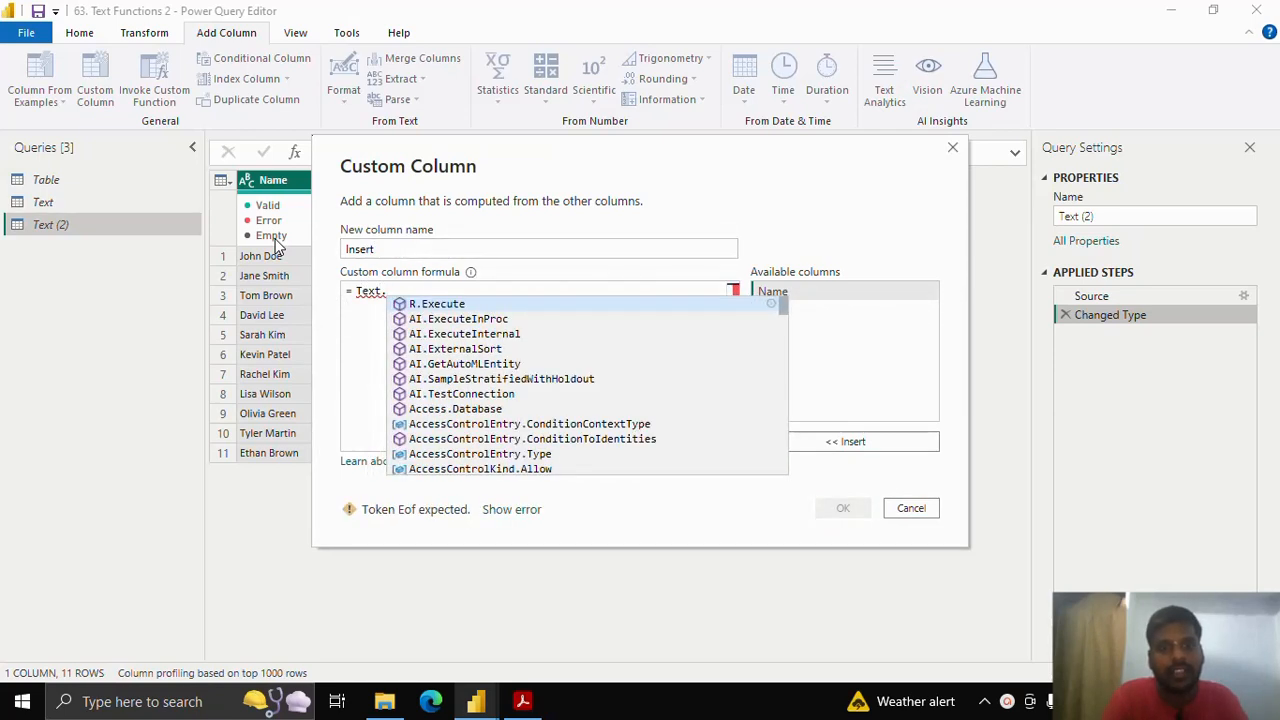
pyautogui.write('Insert')
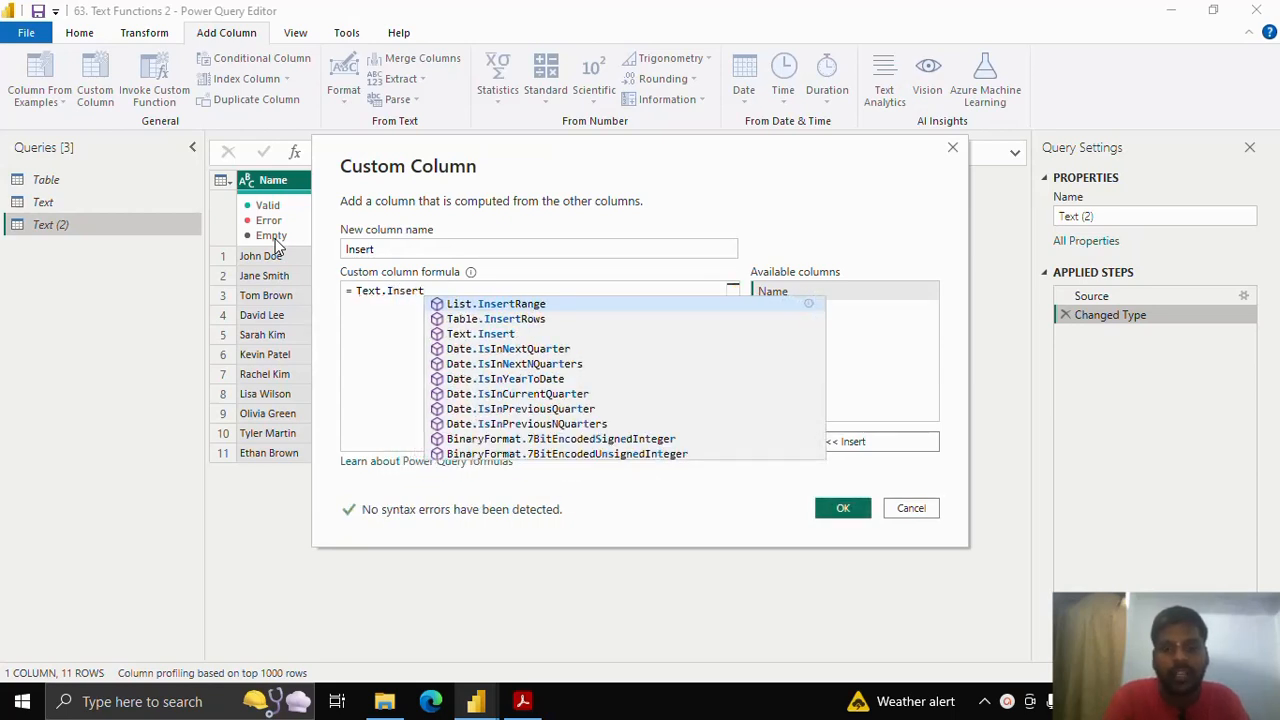
pyautogui.write('(')
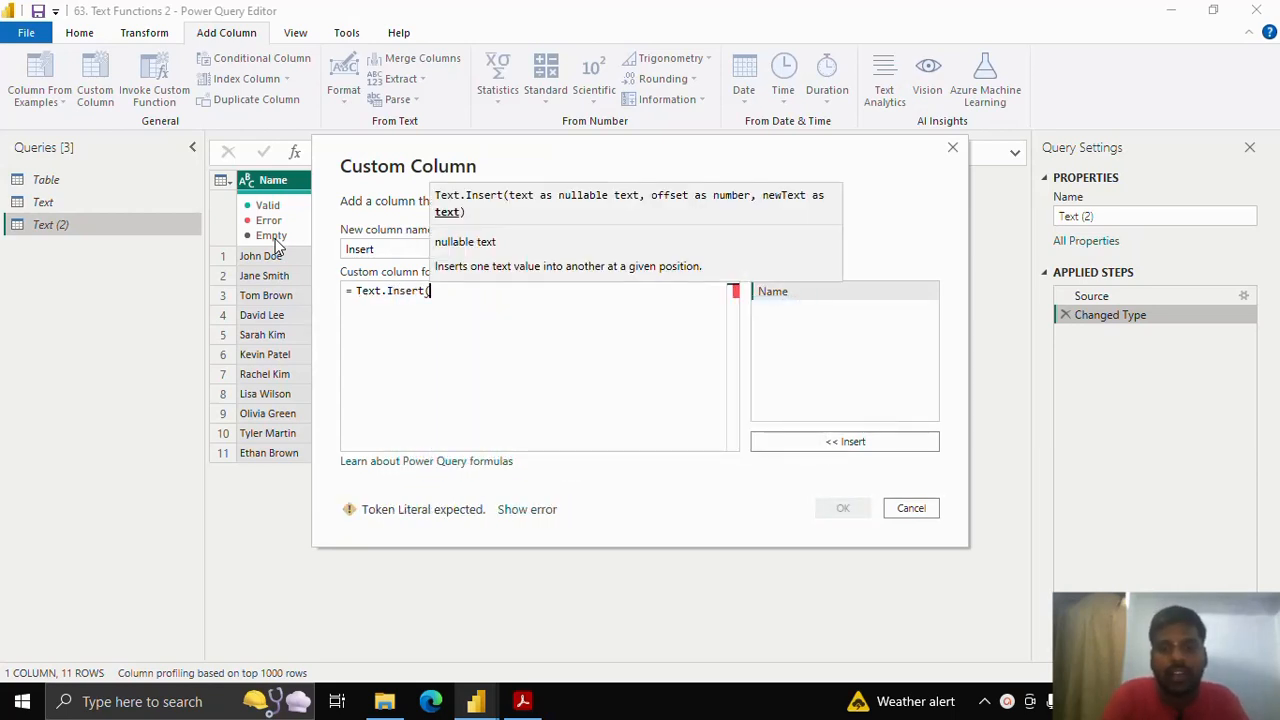
pyautogui.click(796, 455)
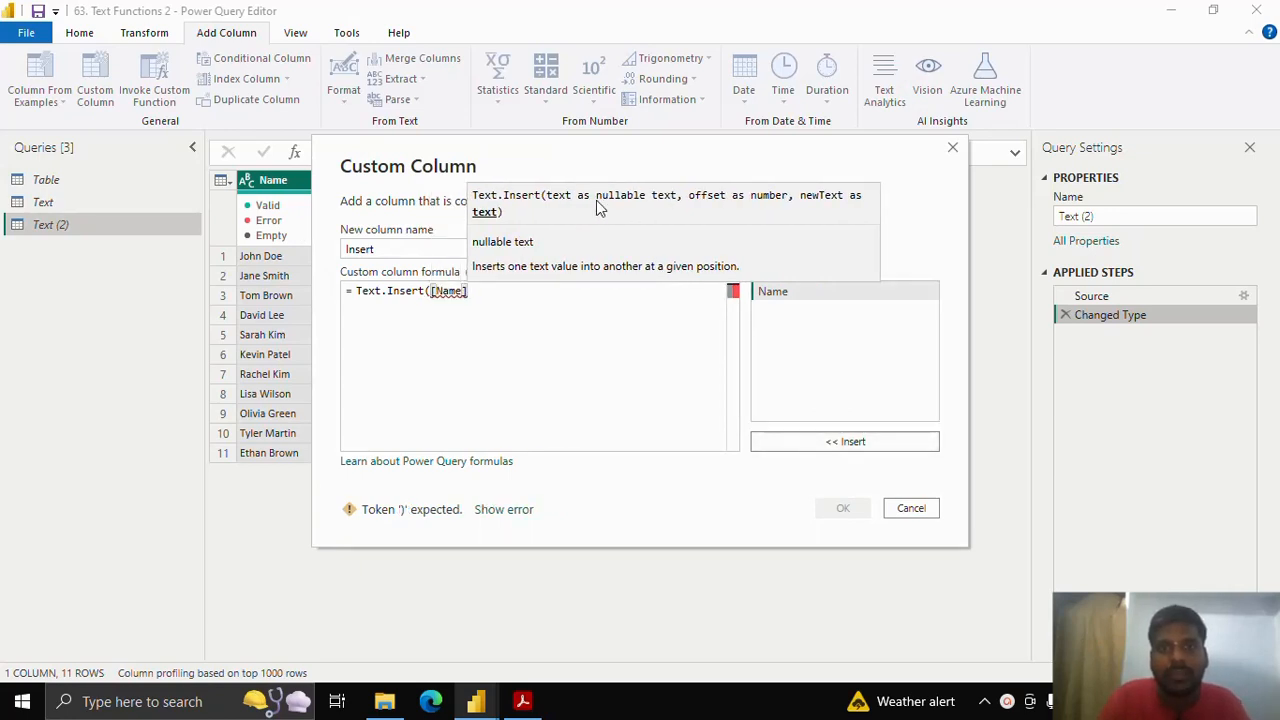
pyautogui.write(',')
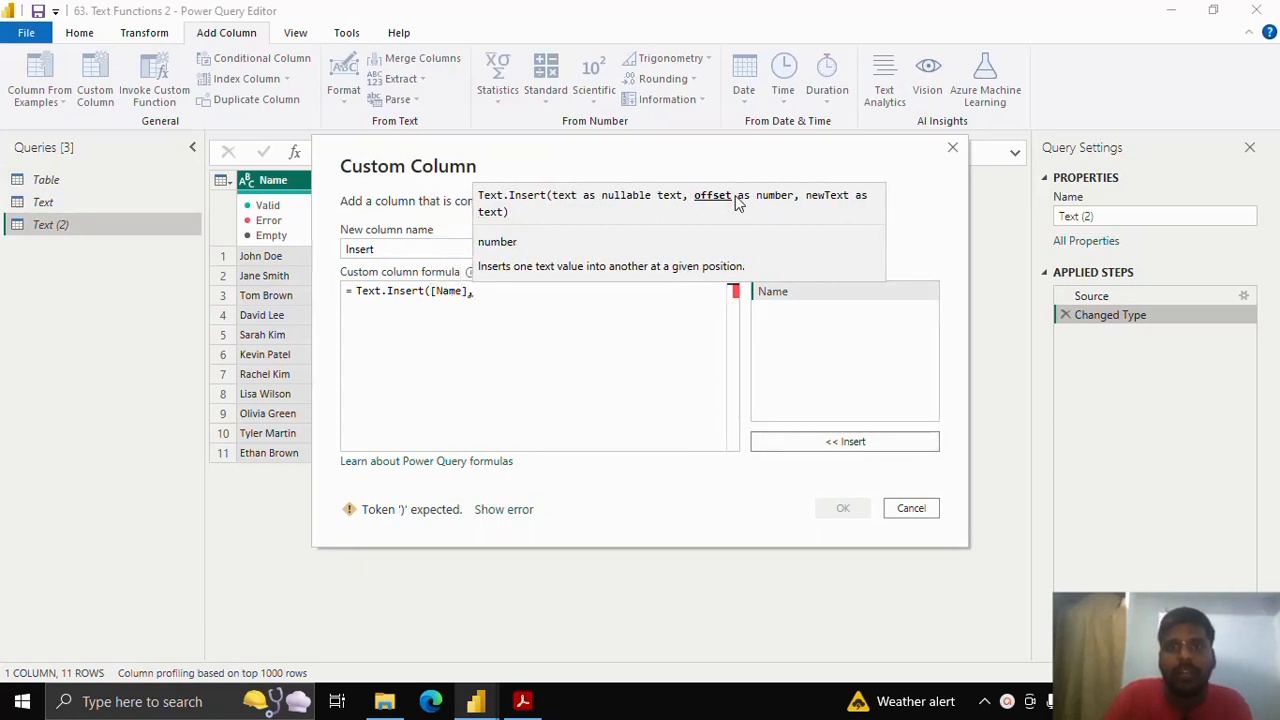
pyautogui.moveTo(540, 168); pyautogui.dragTo(648, 182)
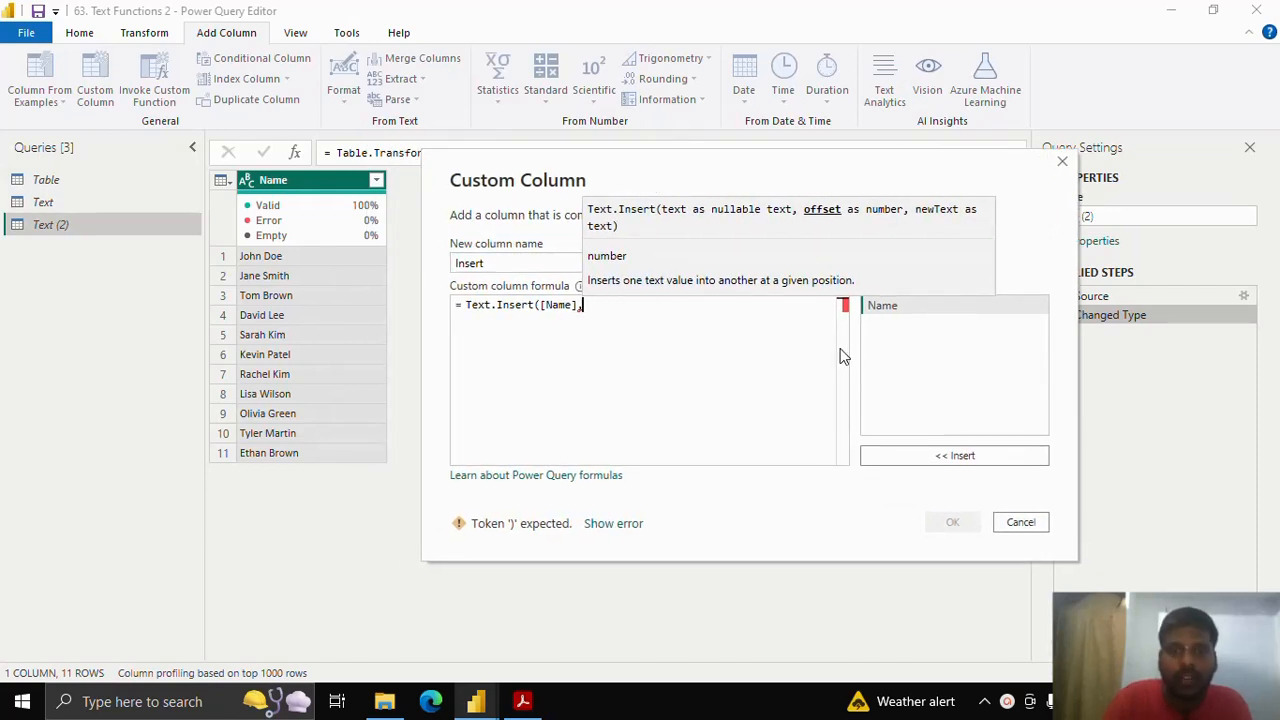
pyautogui.write('0,')
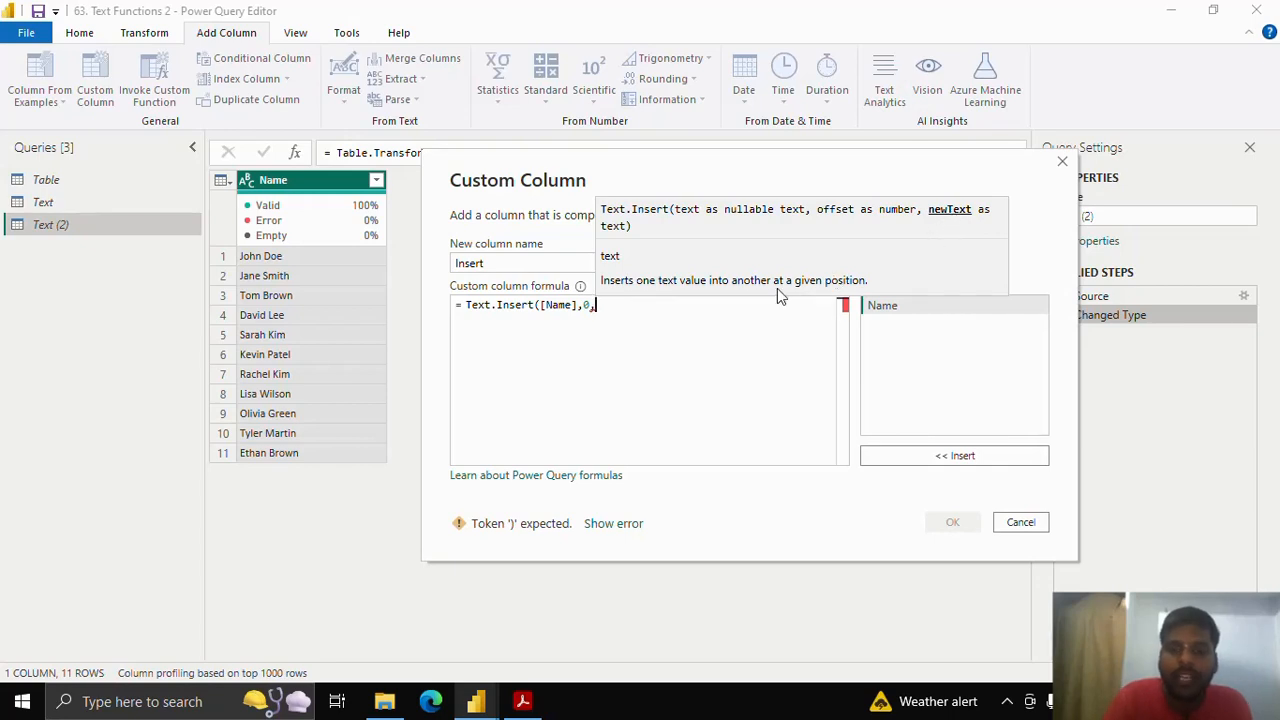
# Step: Complete the Text.Insert formula with "DR...,, " as the new text, including the trailing space, and create the column
pyautogui.write('""')
pyautogui.write('D')
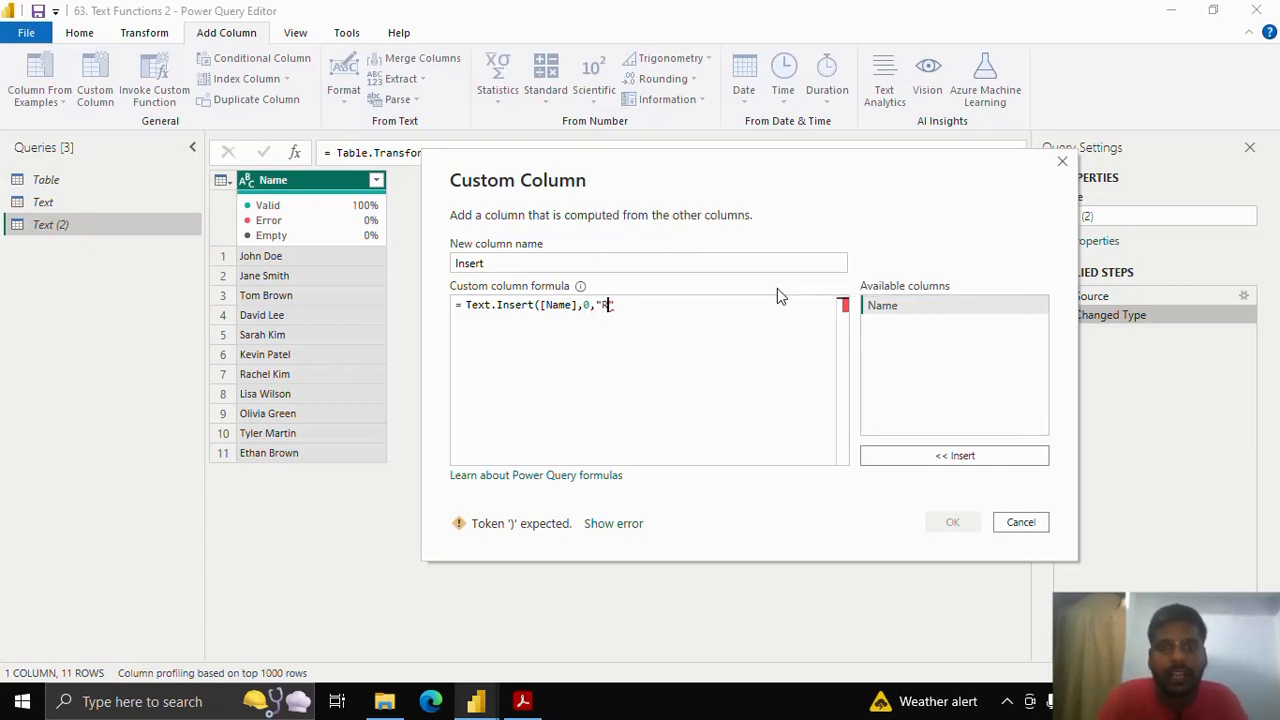
pyautogui.write('R...')
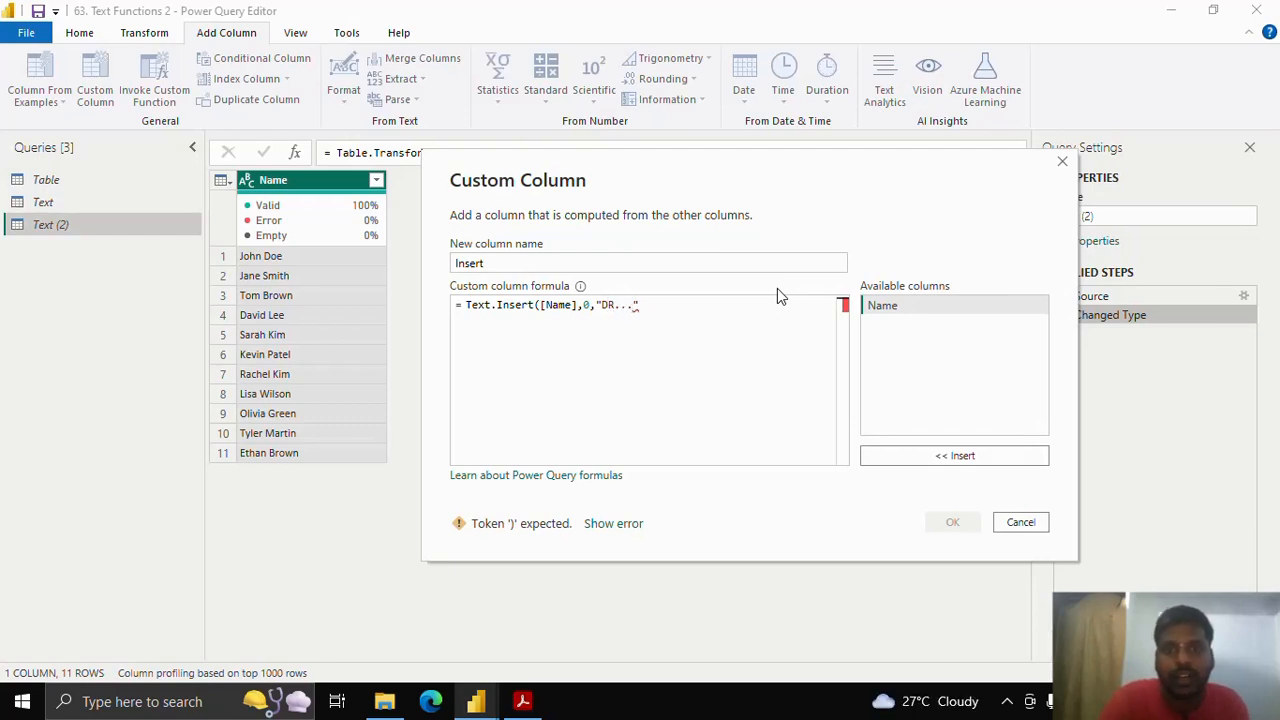
pyautogui.write(',')
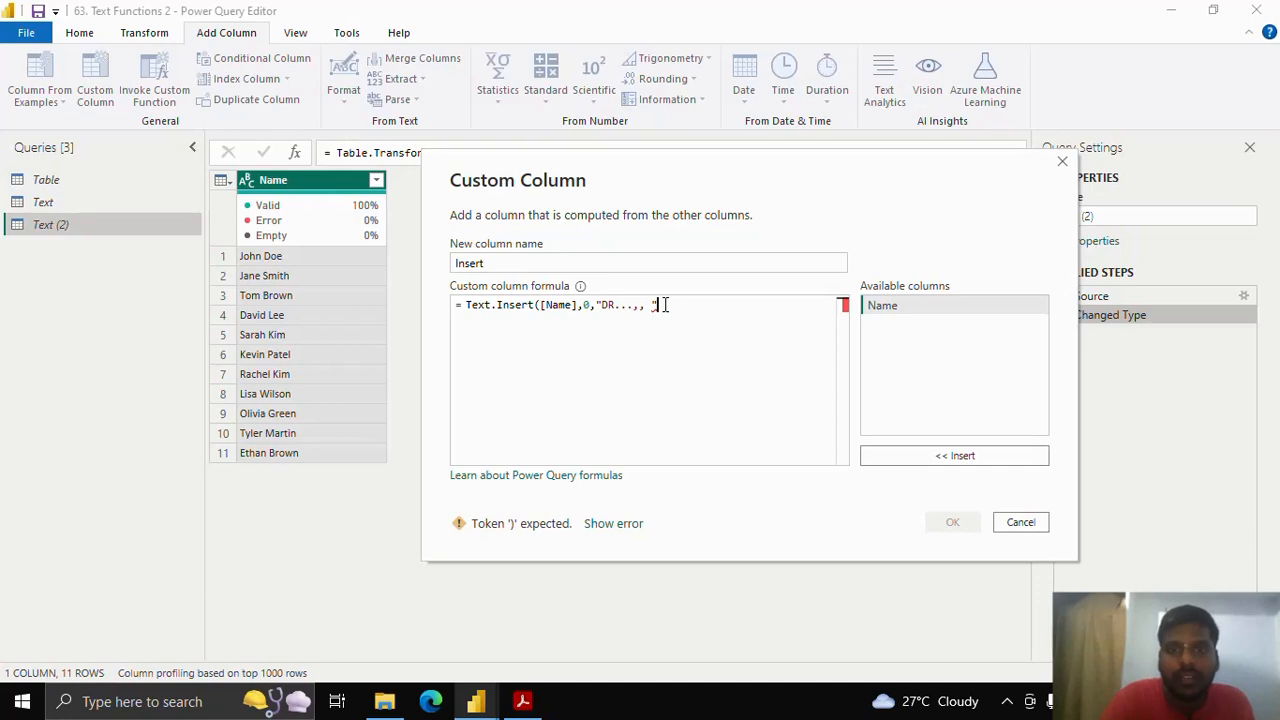
pyautogui.write(')')
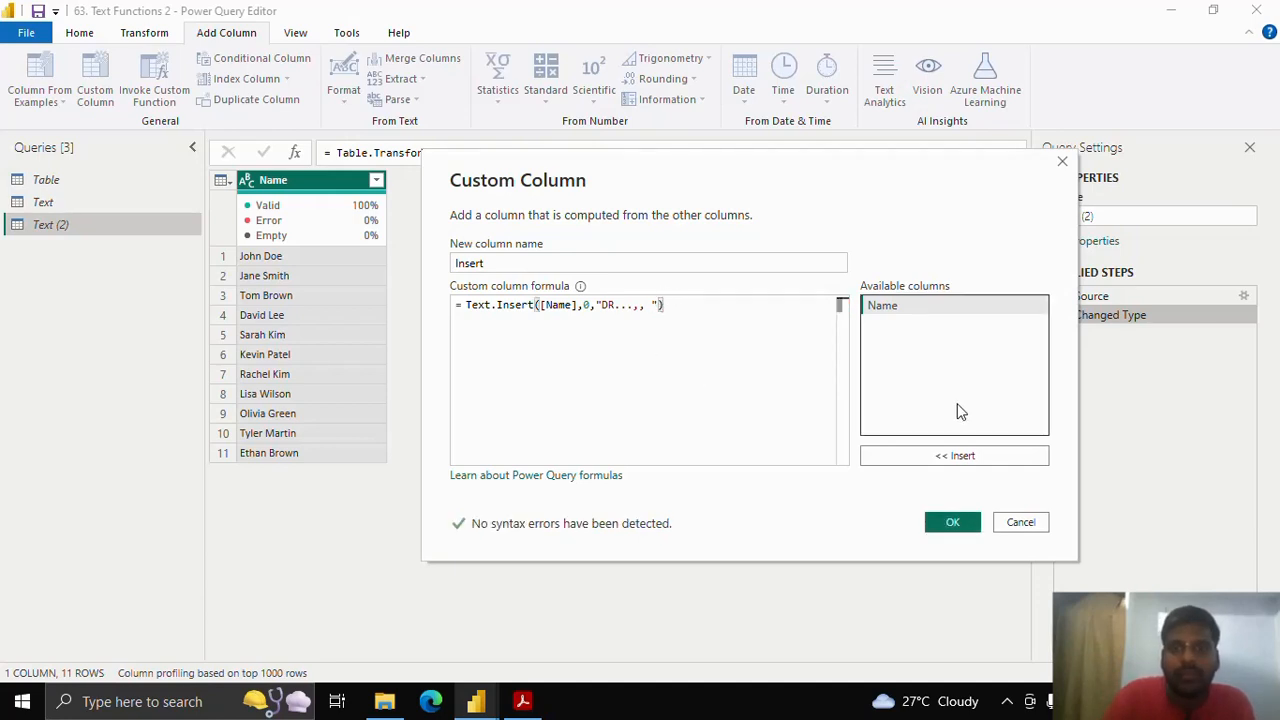
pyautogui.click(958, 522)
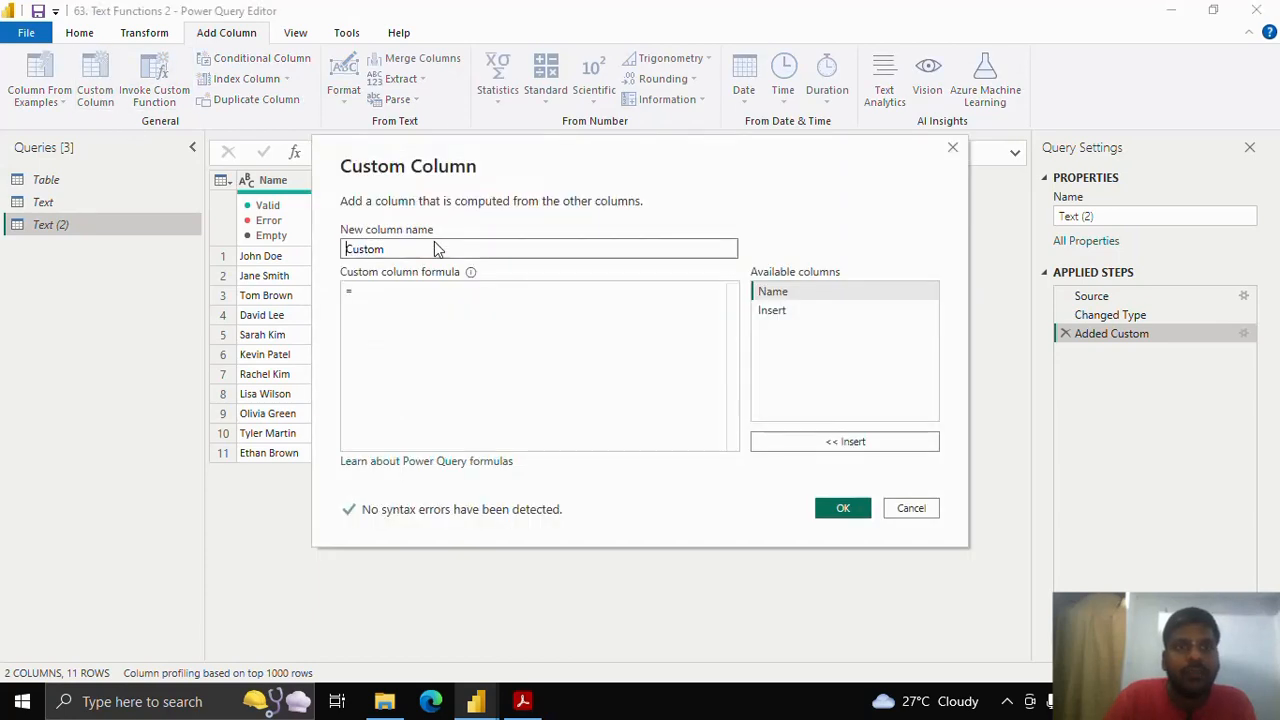
# Step: Name the second custom column Remove
pyautogui.moveTo(424, 247); pyautogui.dragTo(313, 243)
pyautogui.write('Remove')
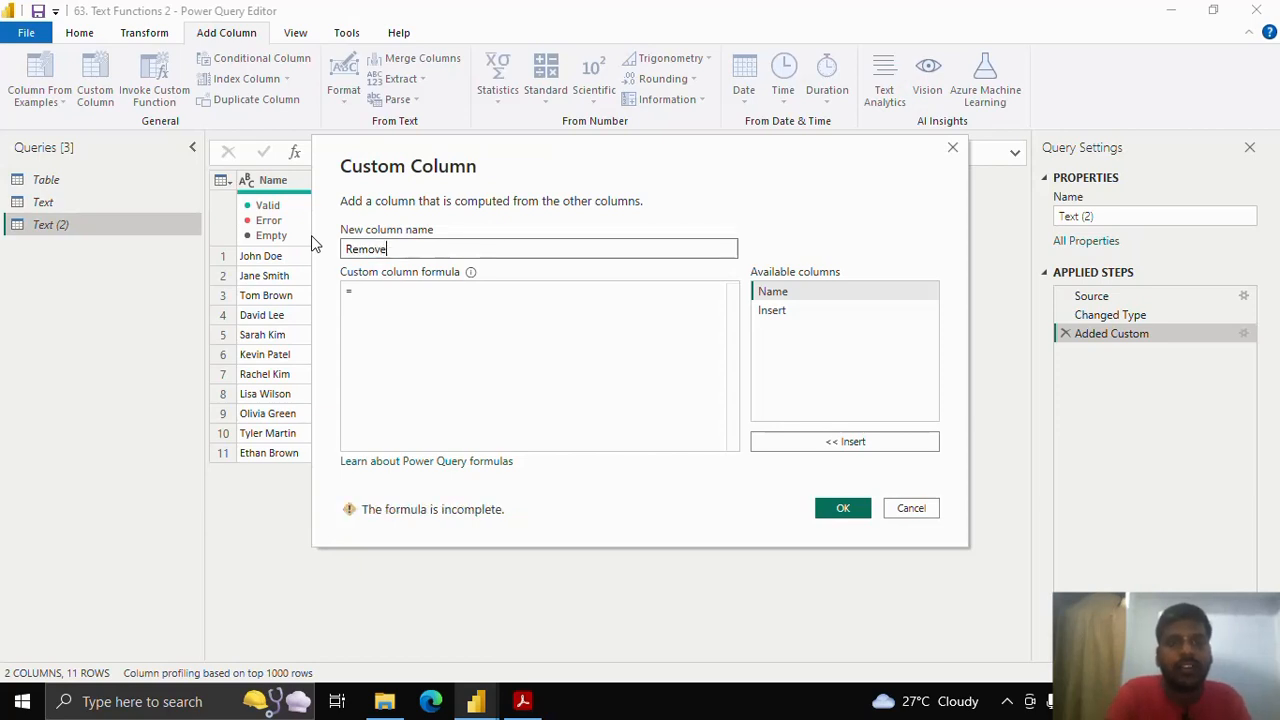
pyautogui.press('Tab')
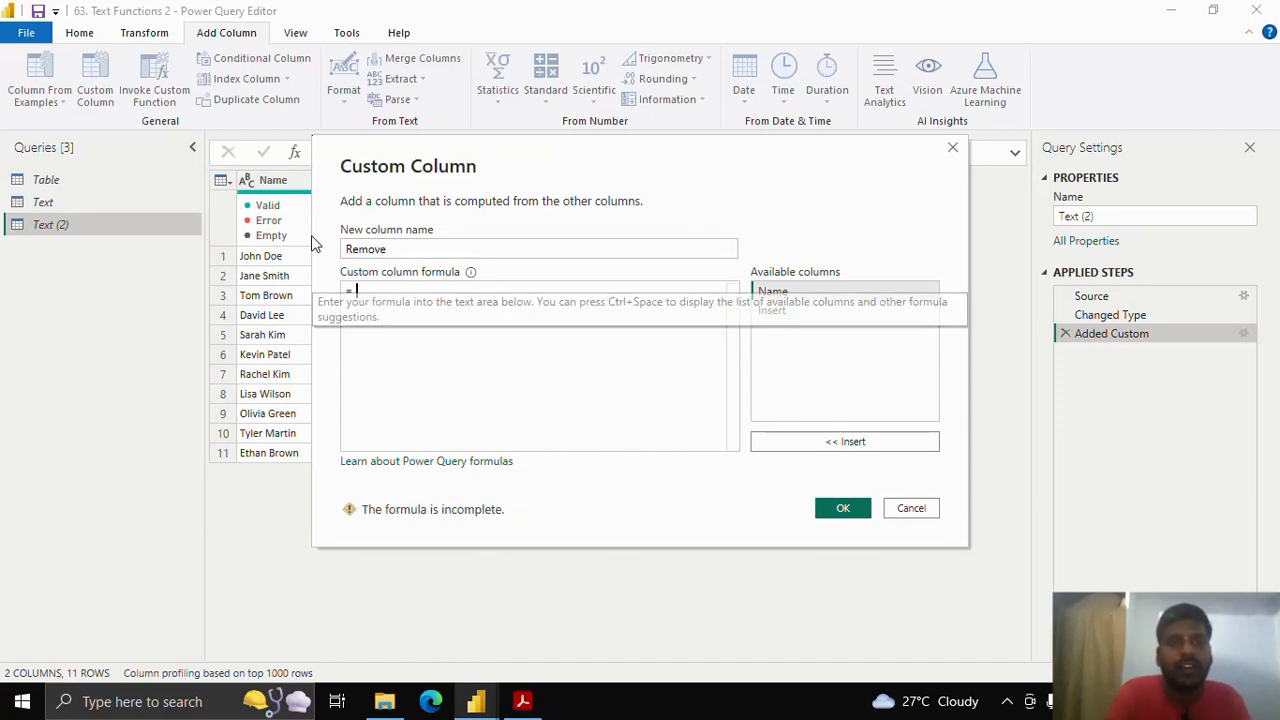
# Step: Begin the Remove column's formula with Text.Remove, using the Insert column as the text argument
pyautogui.write('Text.R')
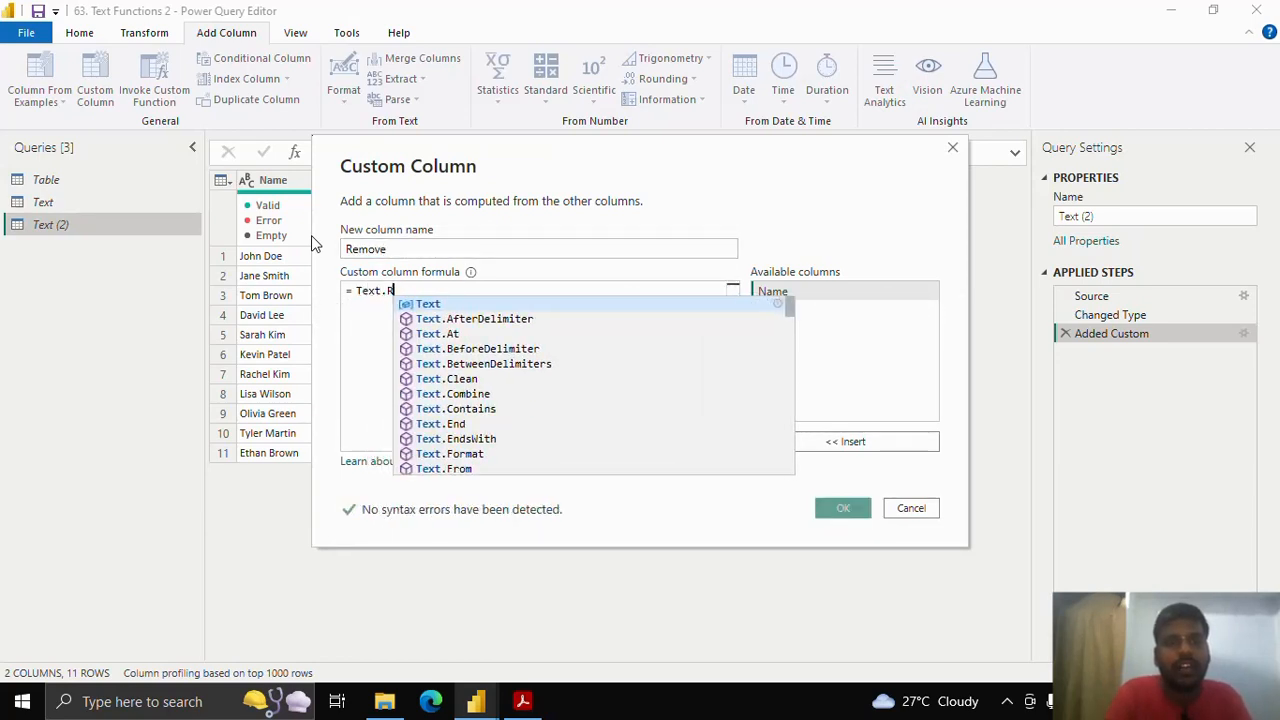
pyautogui.write('emove(')
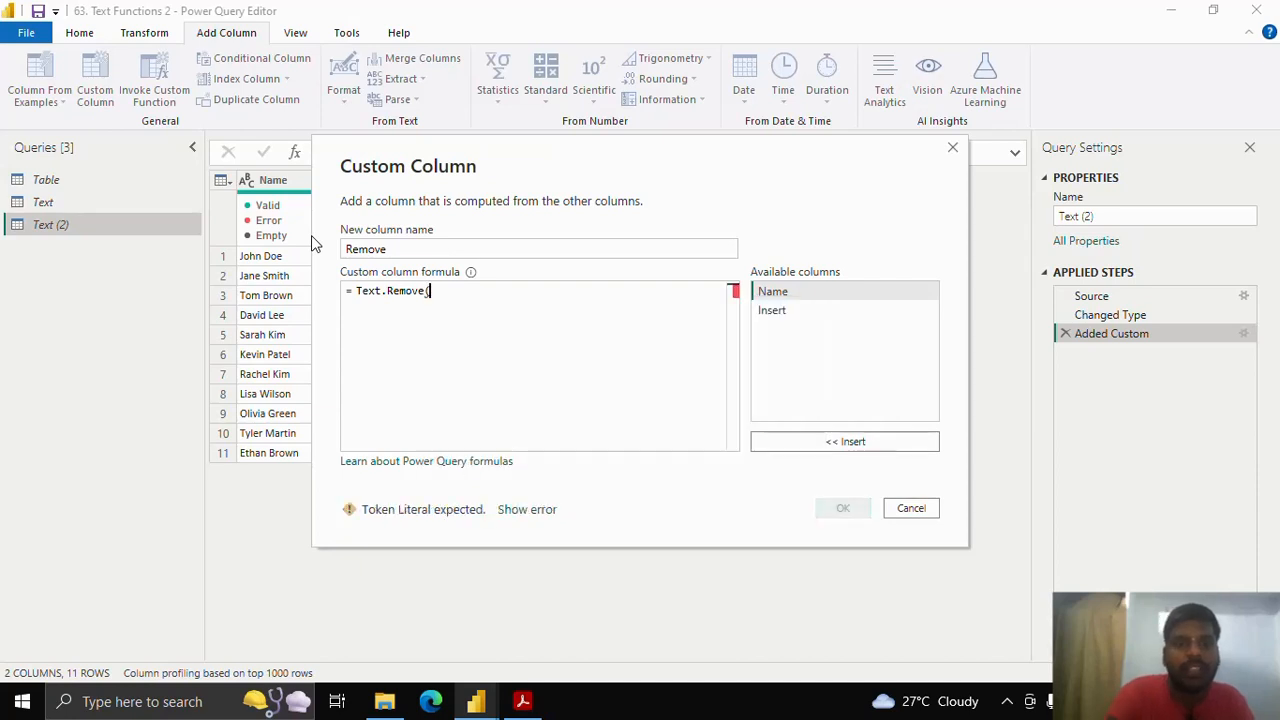
pyautogui.click(778, 311)
pyautogui.click(814, 448)
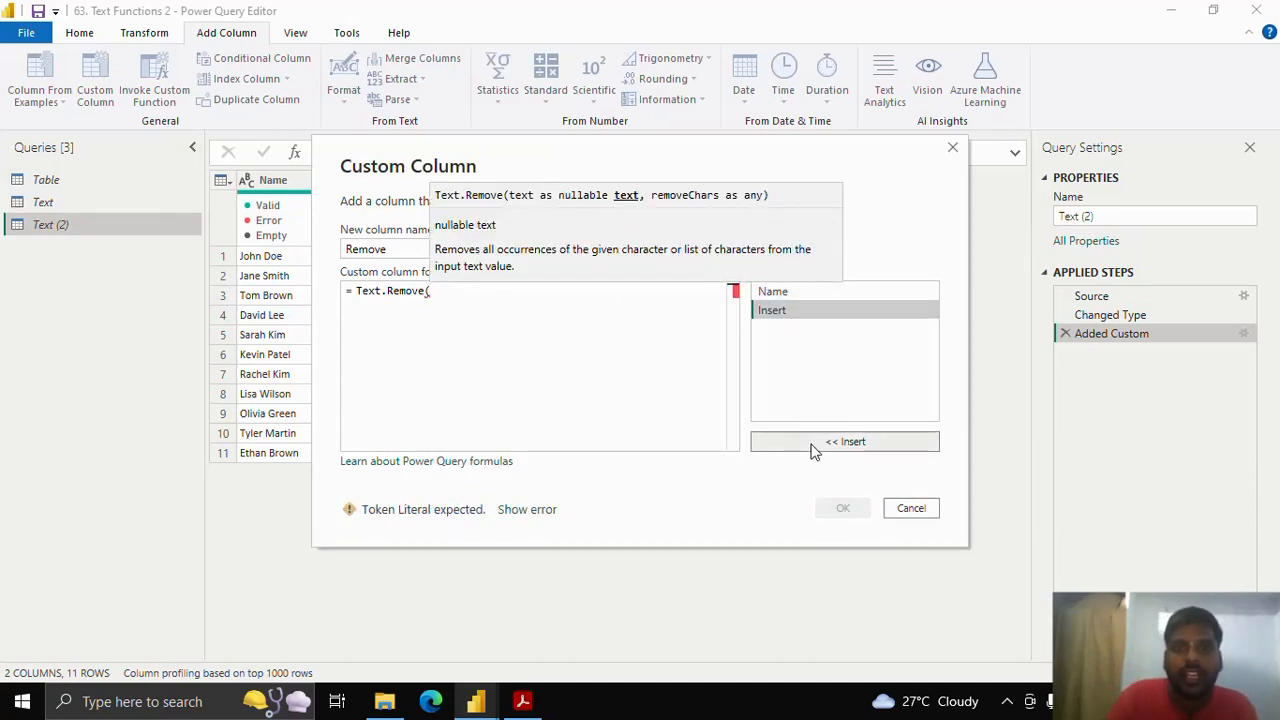
pyautogui.write(',')
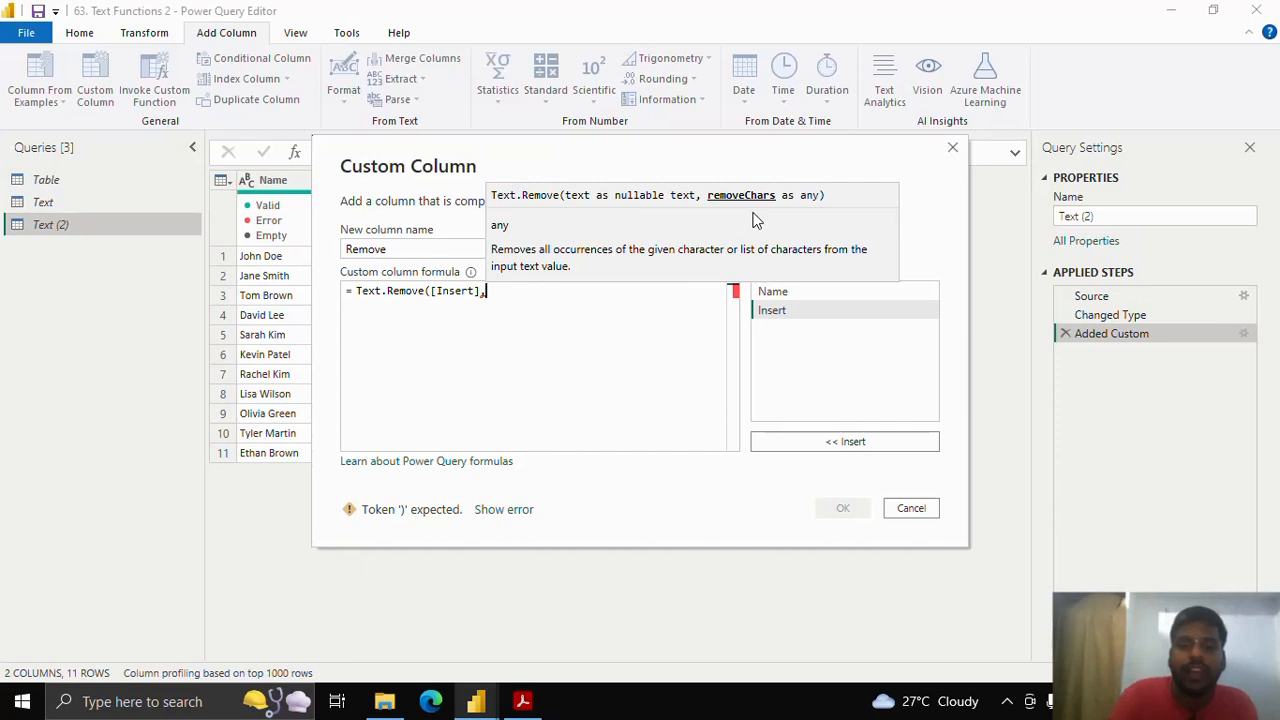
# Step: Complete the Text.Remove formula with the character list {".",","} and create the column
pyautogui.write('{')
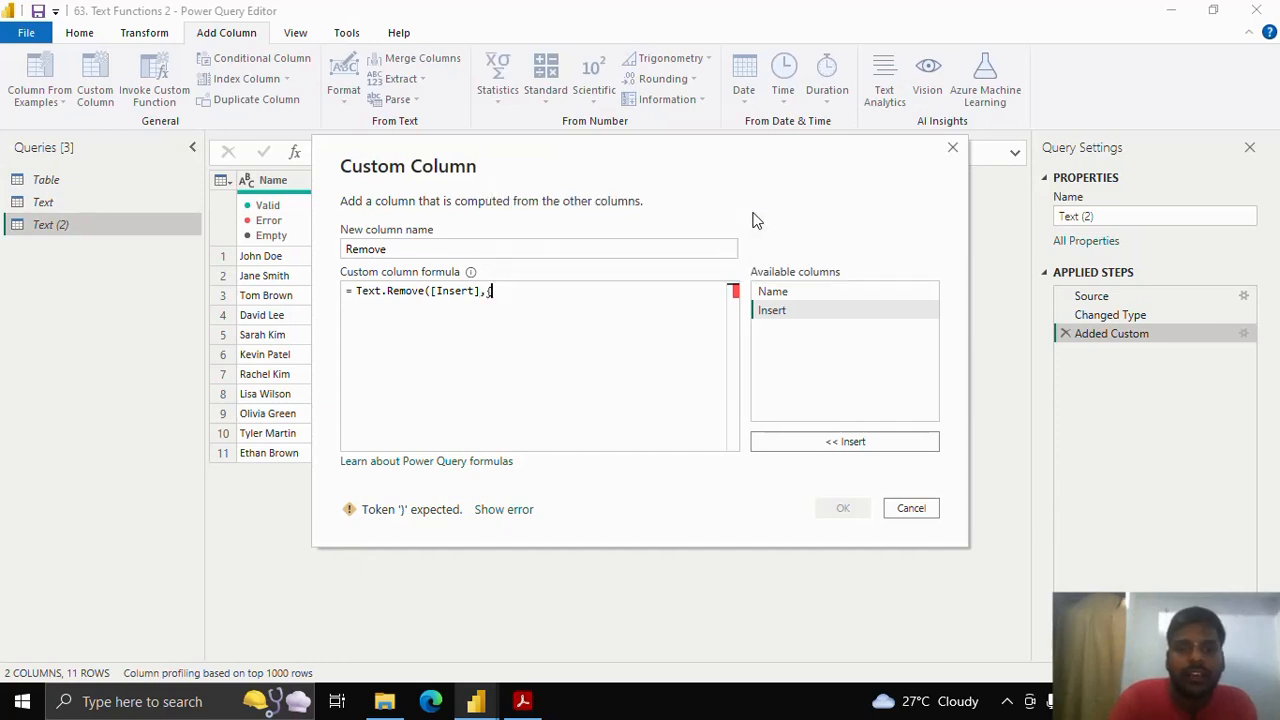
pyautogui.write('}')
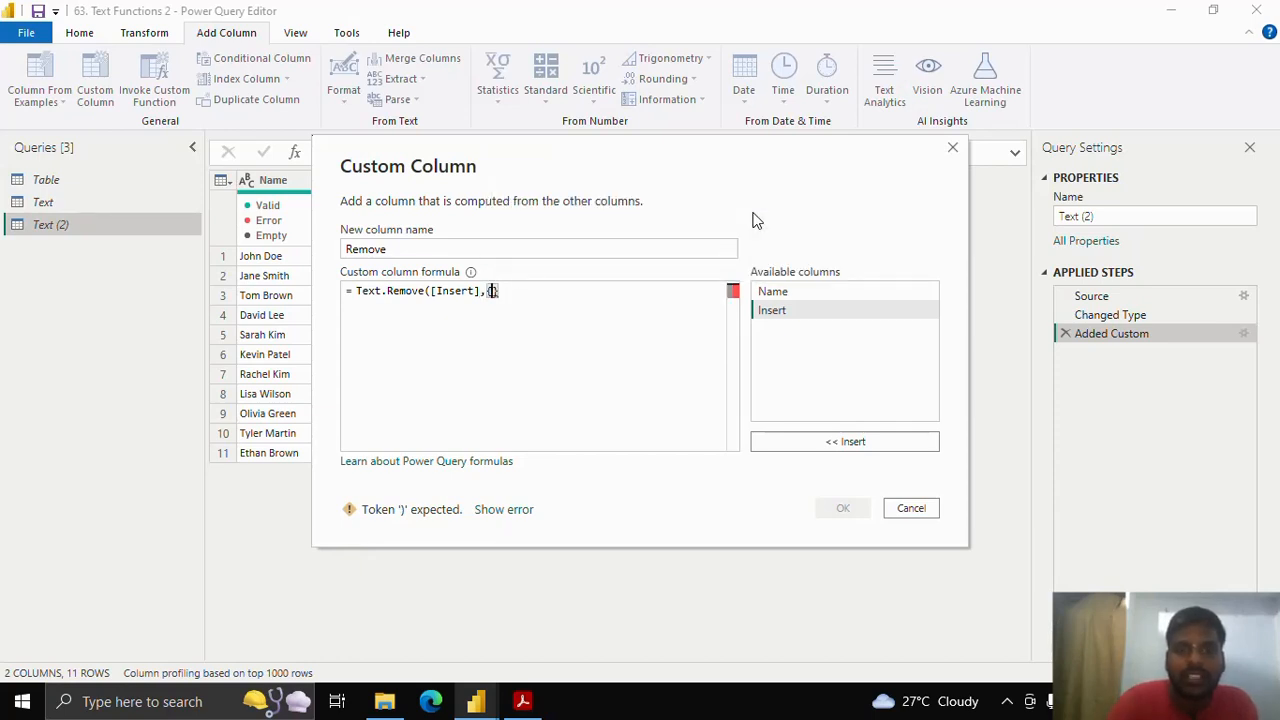
pyautogui.write('""')
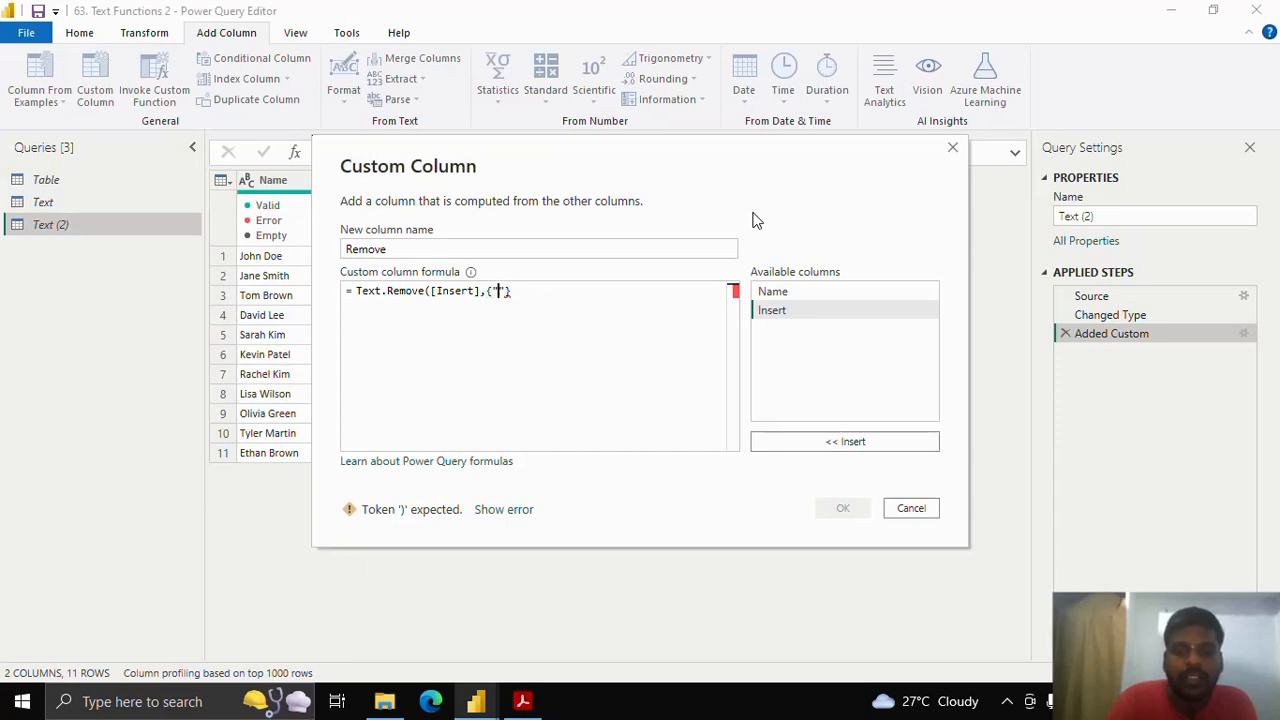
pyautogui.write('.",')
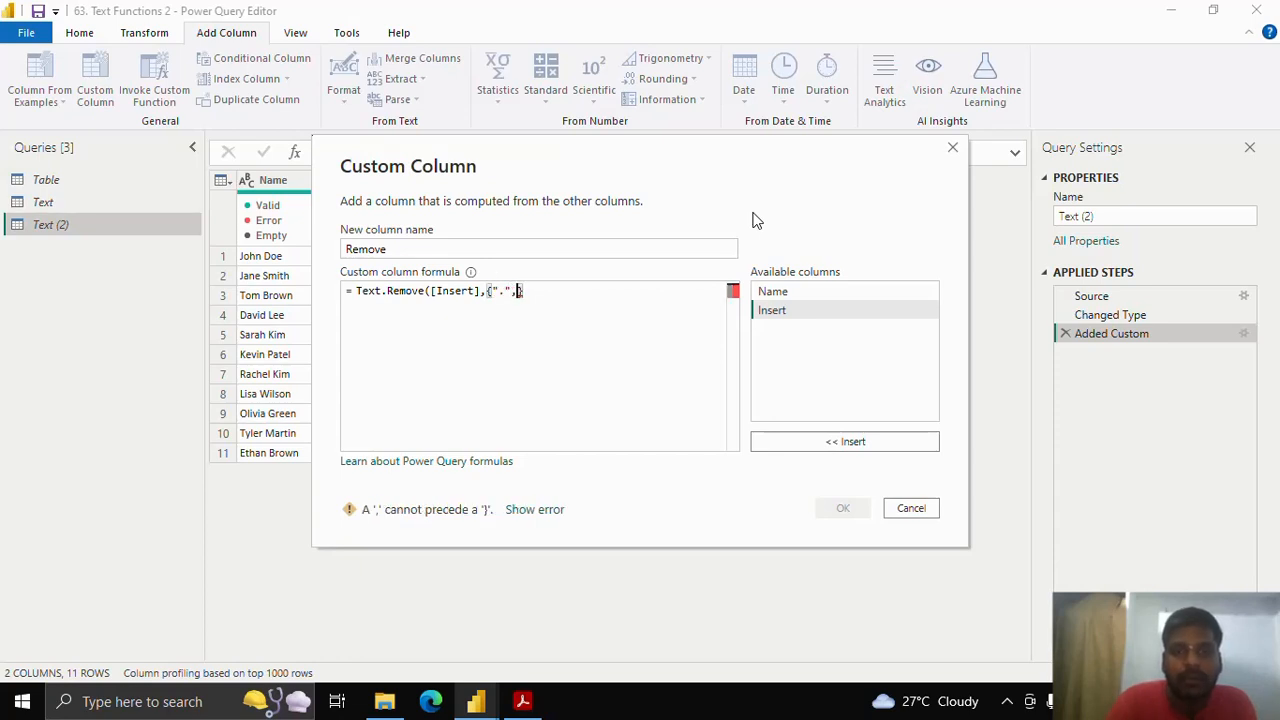
pyautogui.write('"')
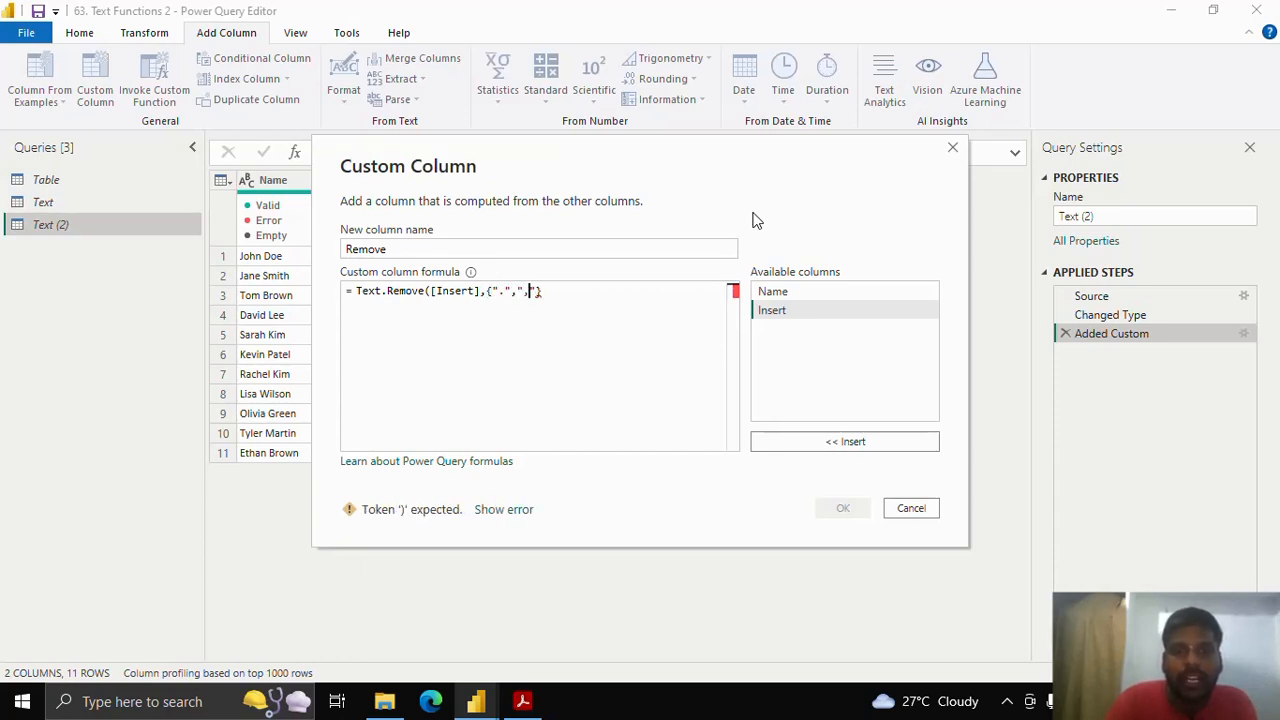
pyautogui.write(',')
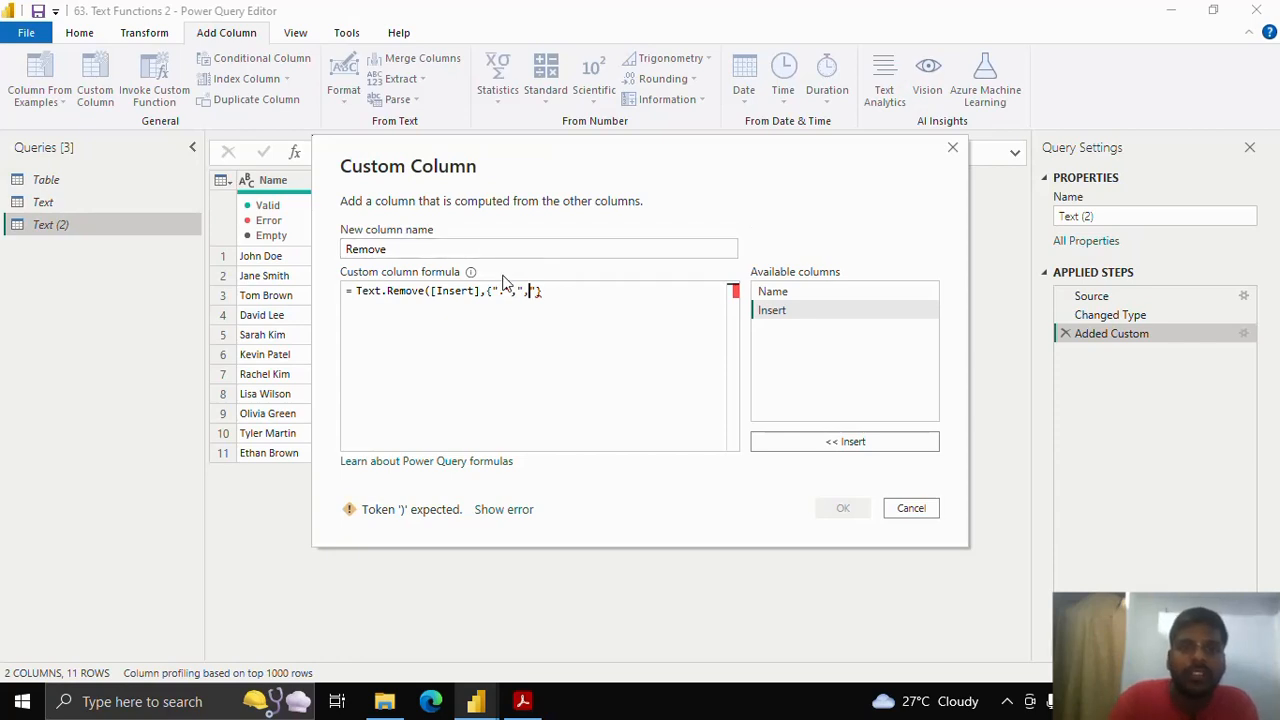
pyautogui.moveTo(523, 291); pyautogui.dragTo(531, 291)
pyautogui.click(557, 292)
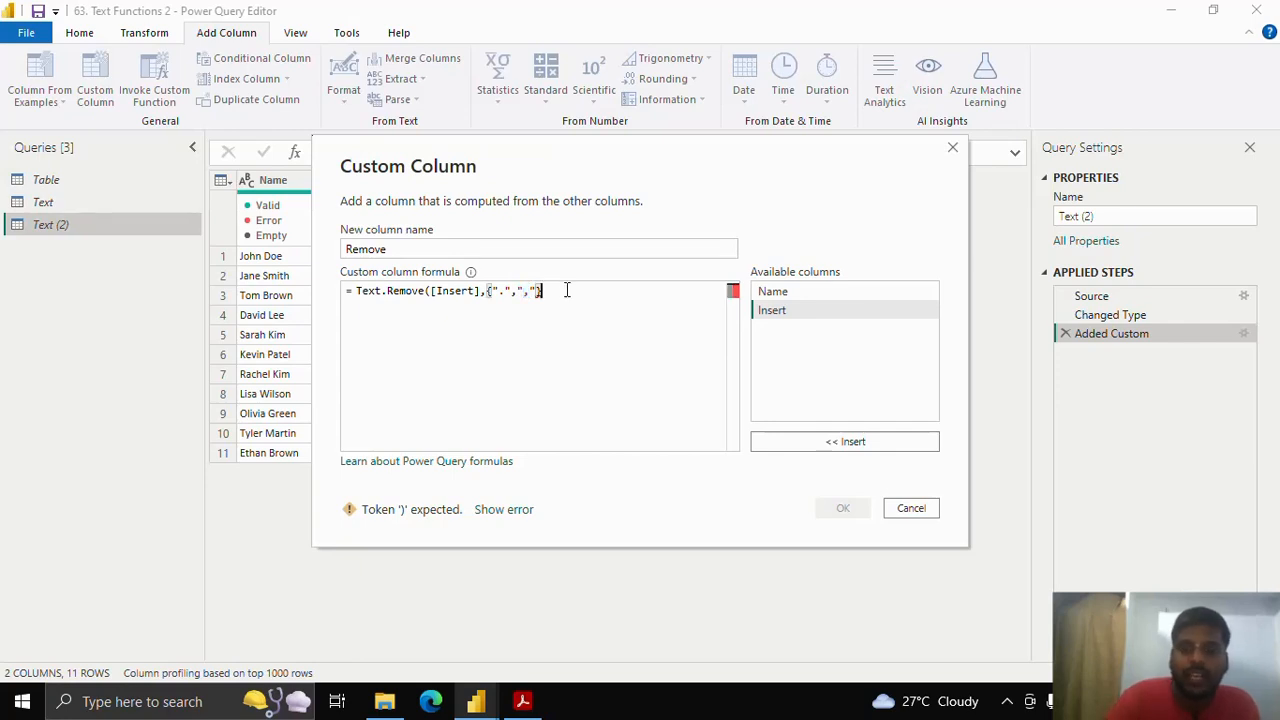
pyautogui.write(')')
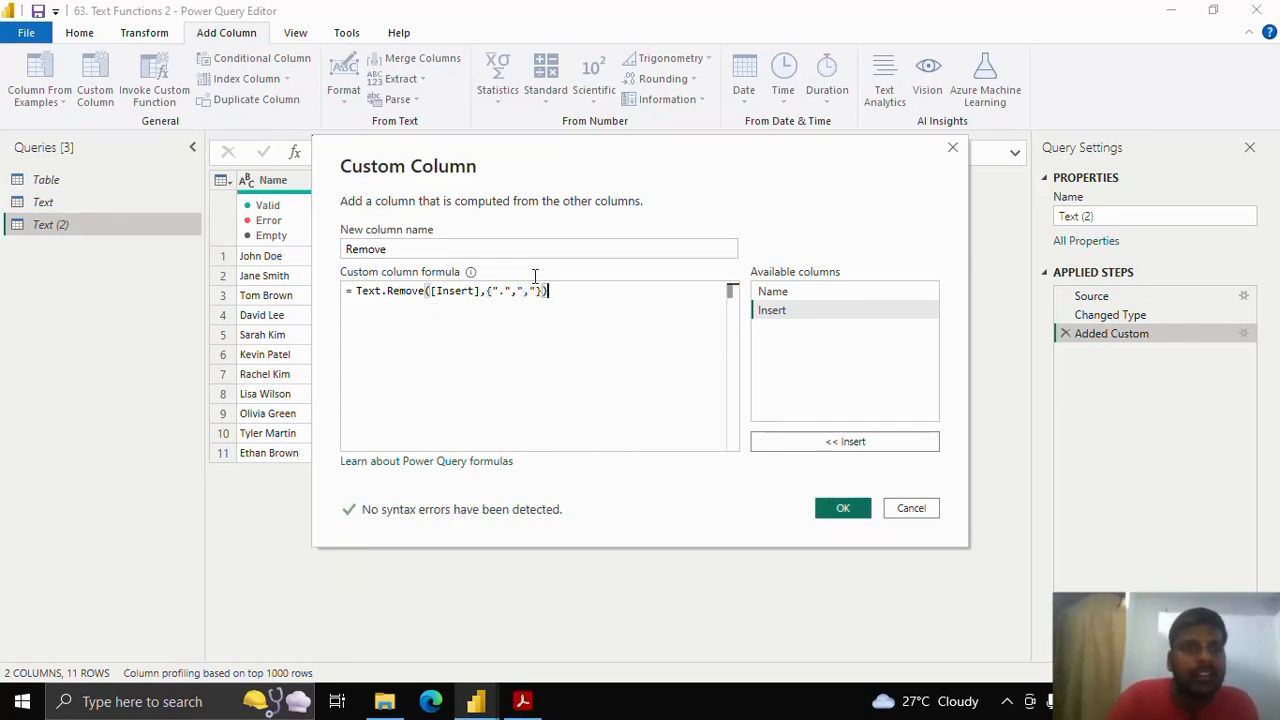
pyautogui.moveTo(542, 156); pyautogui.dragTo(774, 138)
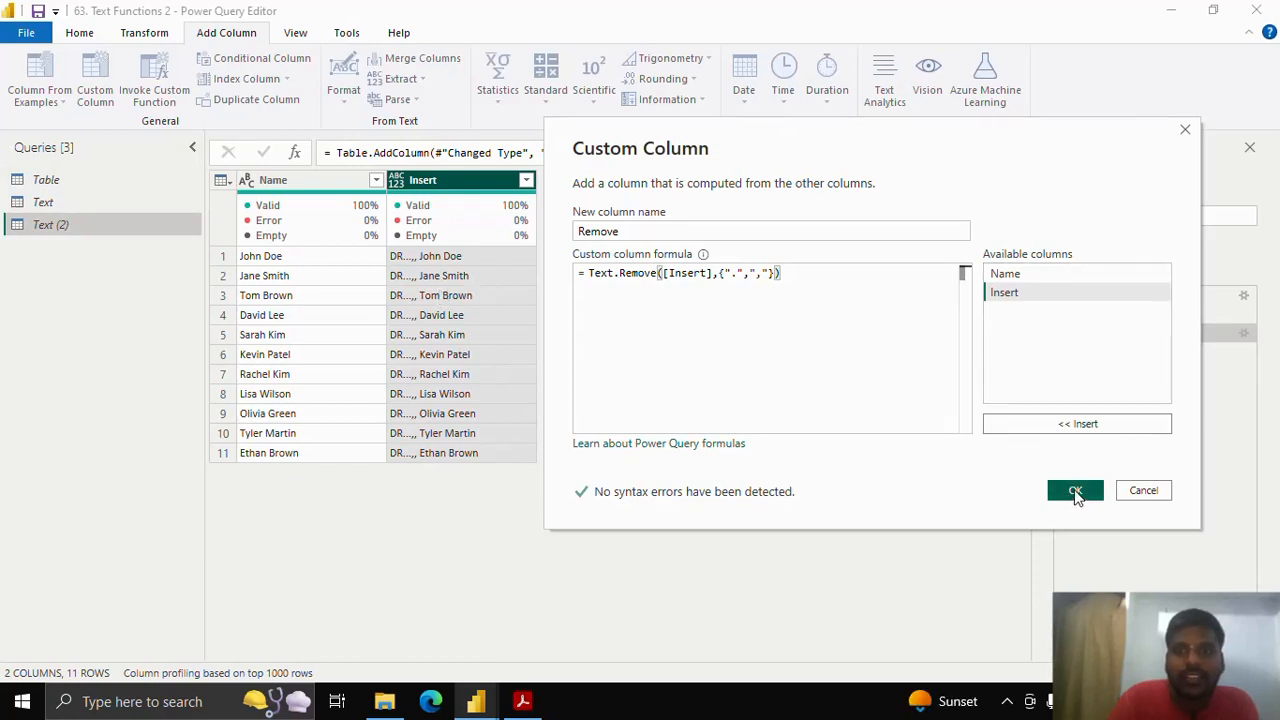
pyautogui.click(1076, 494)
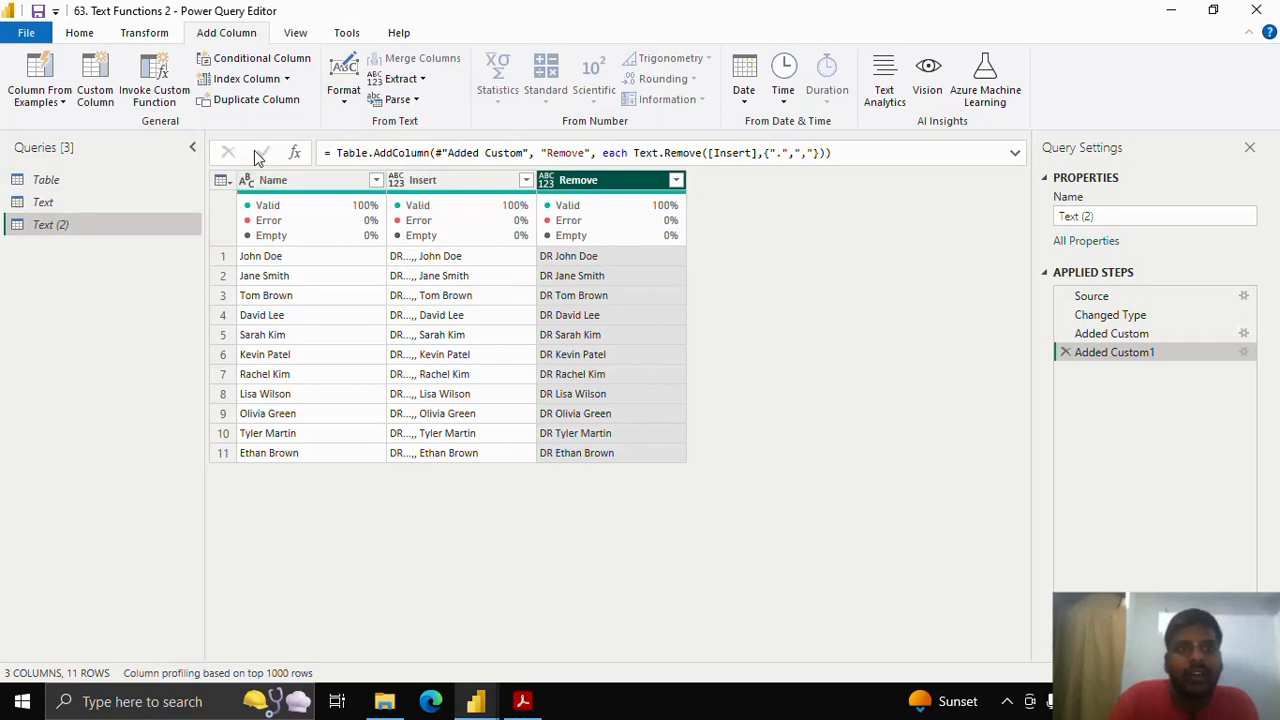
# Step: Start a third custom column and name it Remove Range
pyautogui.click(97, 97)
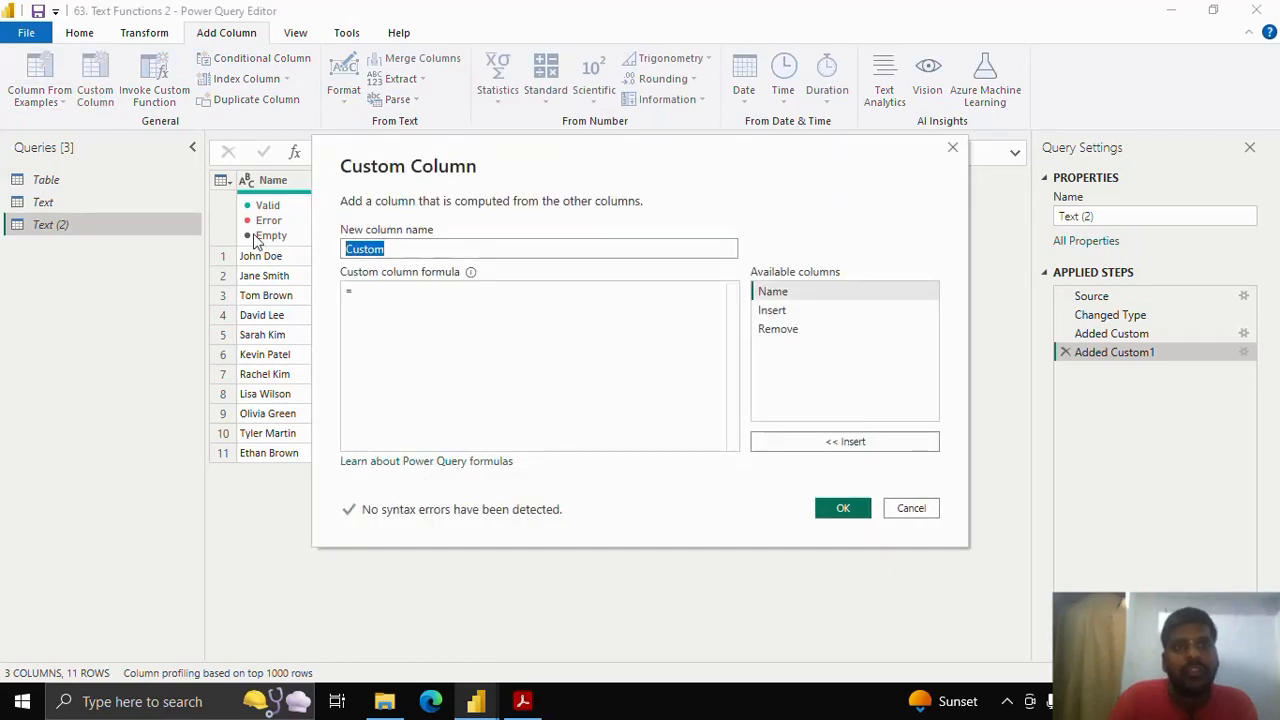
pyautogui.write('Remove')
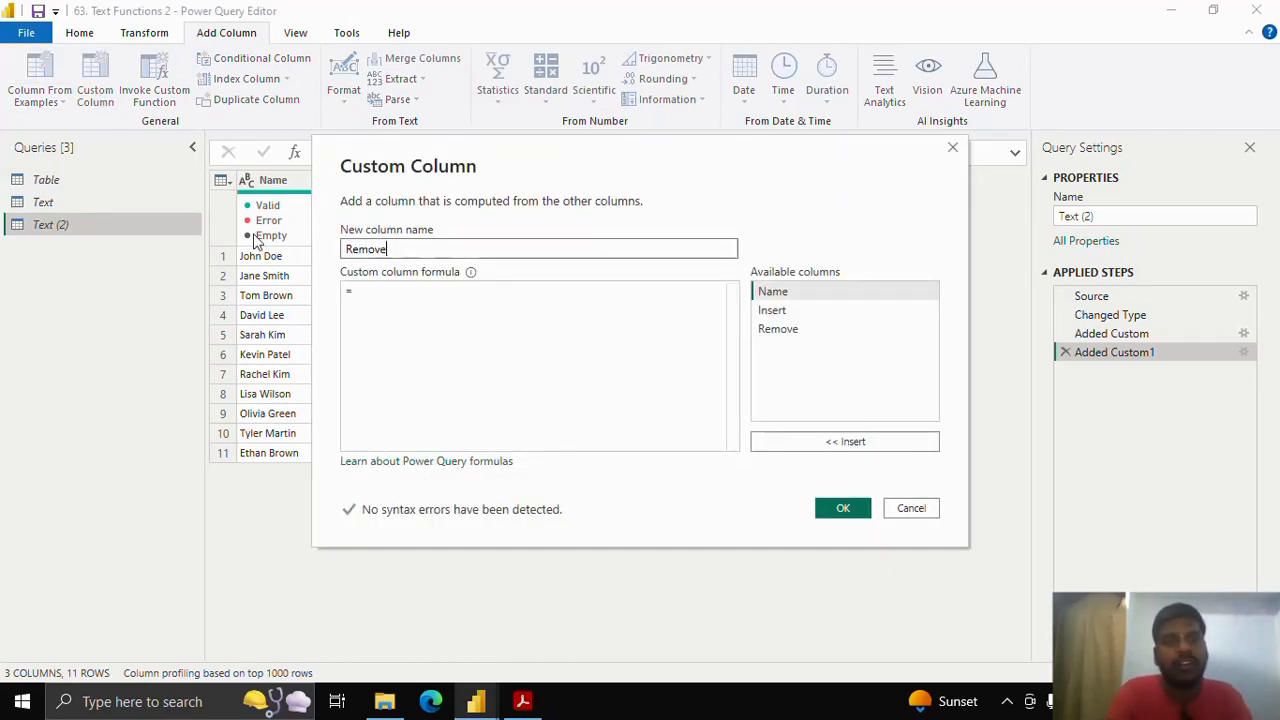
pyautogui.write(' Range')
pyautogui.press('Tab')
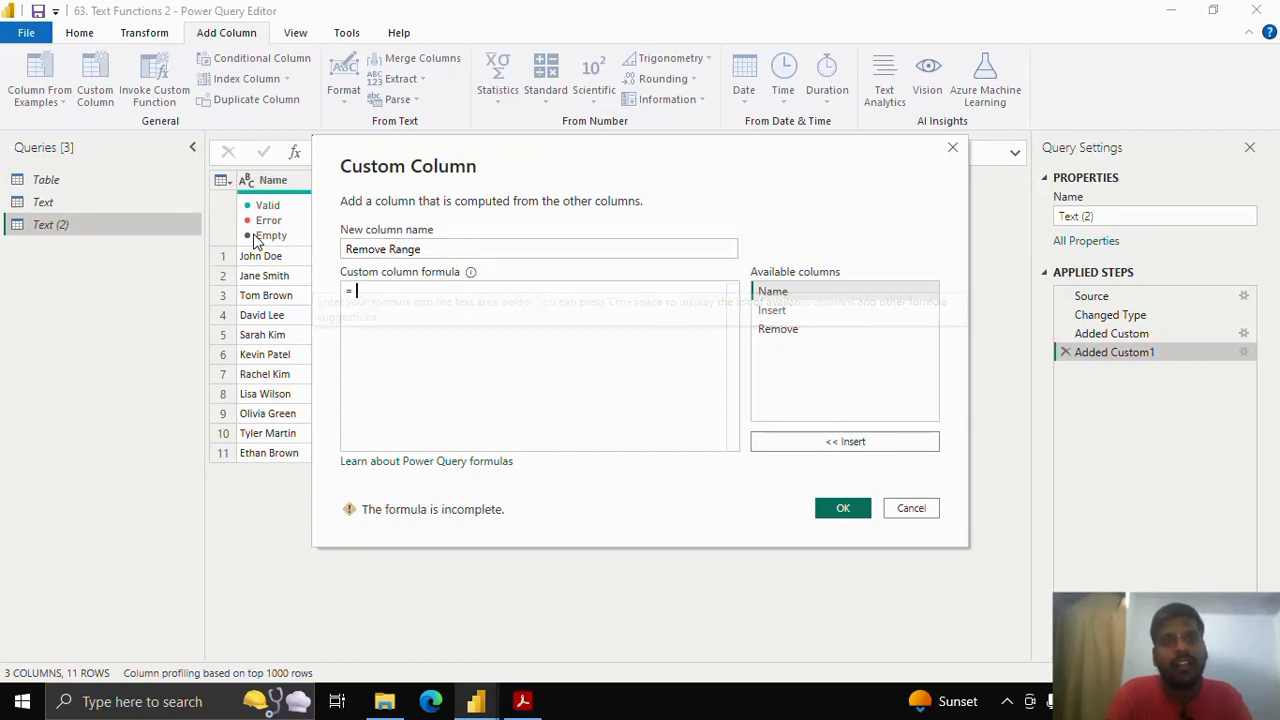
# Step: Begin the Remove Range column's formula with Text.RemoveRange, using the Remove column as the text argument
pyautogui.write('Text.Rem')
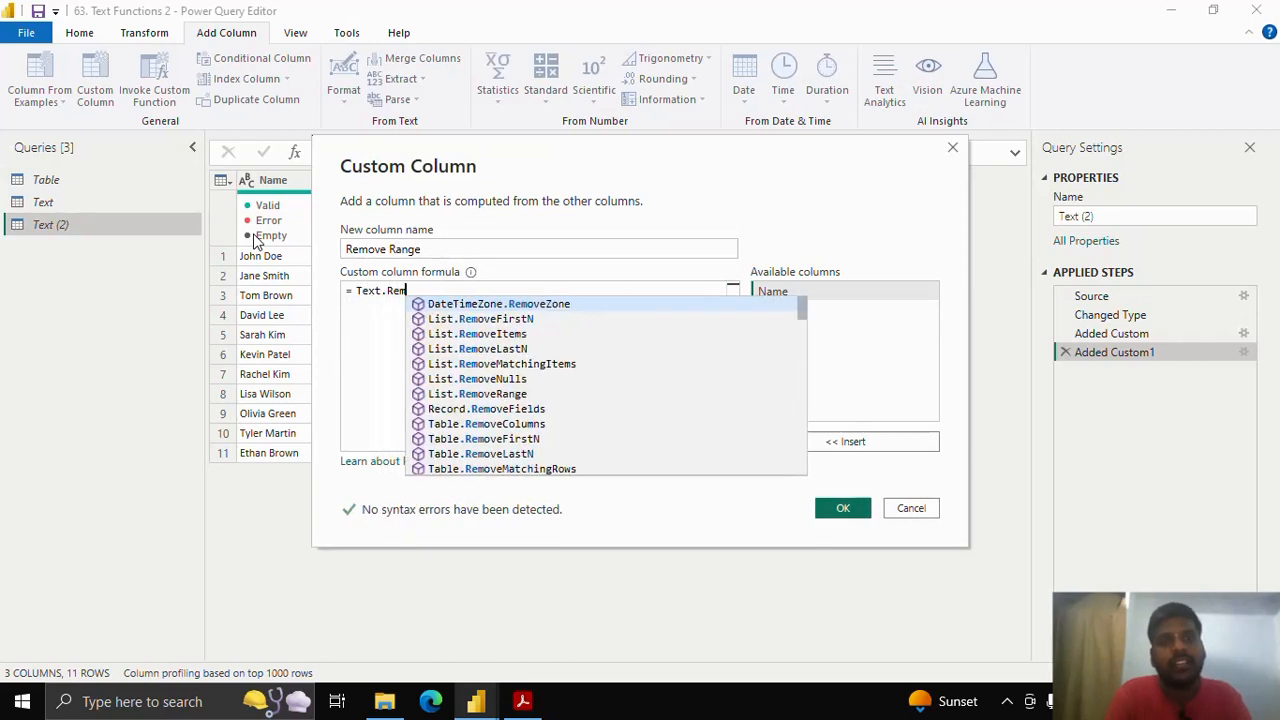
pyautogui.write('oveRange')
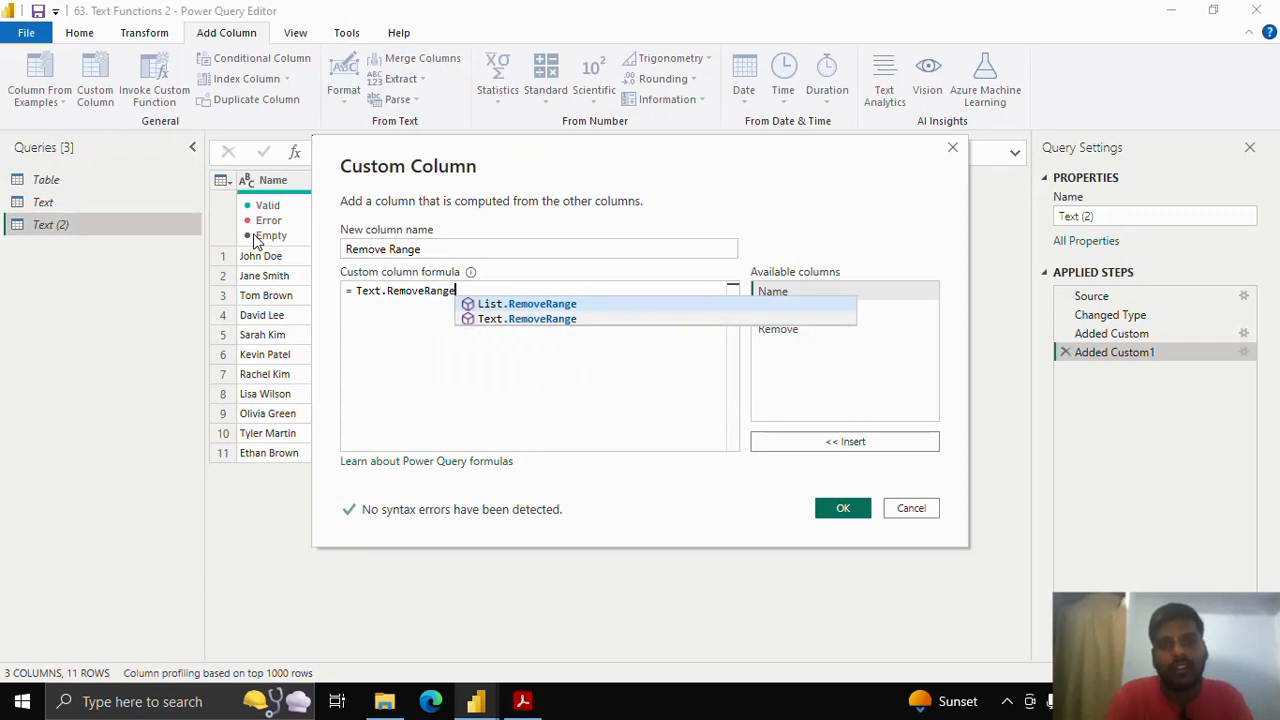
pyautogui.write('(')
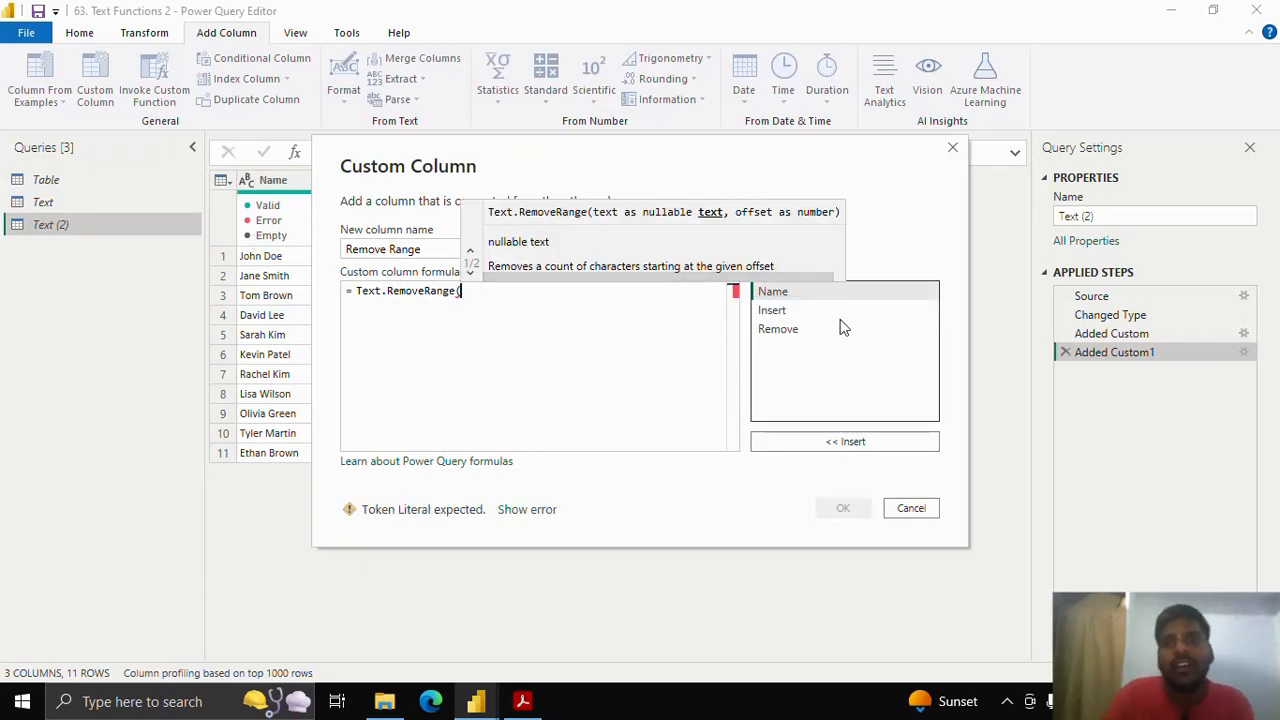
pyautogui.click(779, 336)
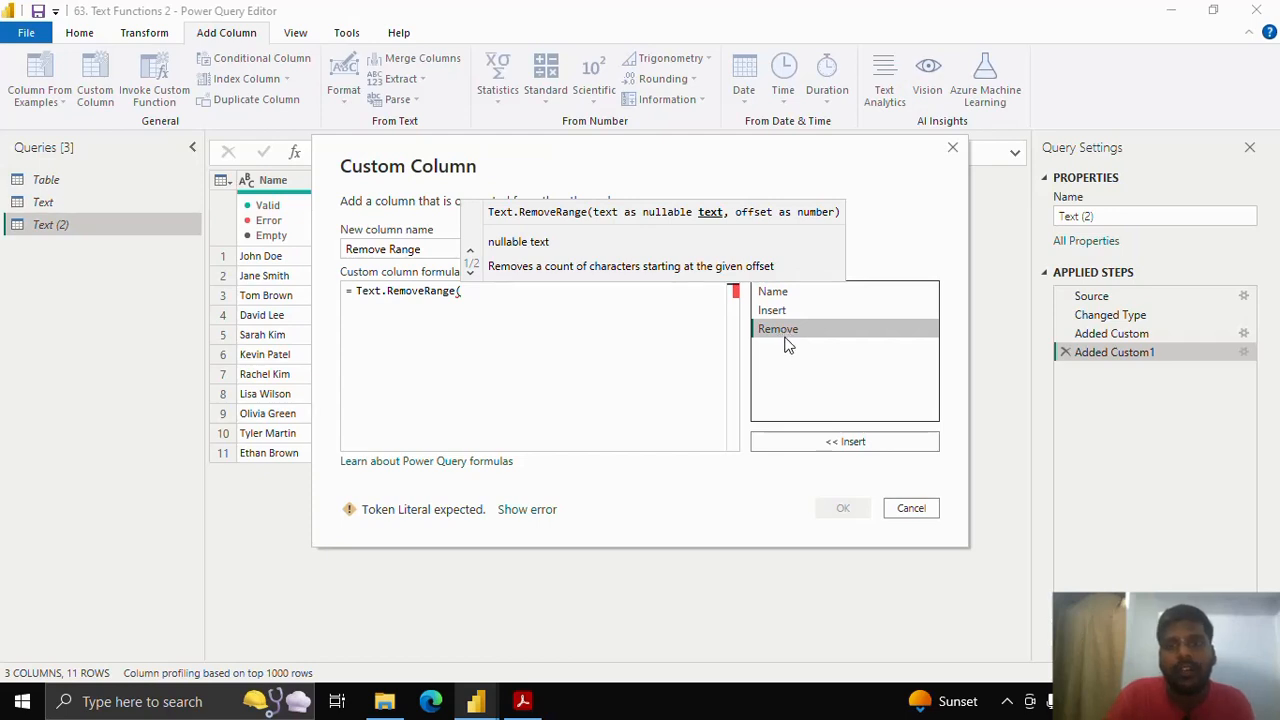
pyautogui.click(804, 447)
pyautogui.write(',')
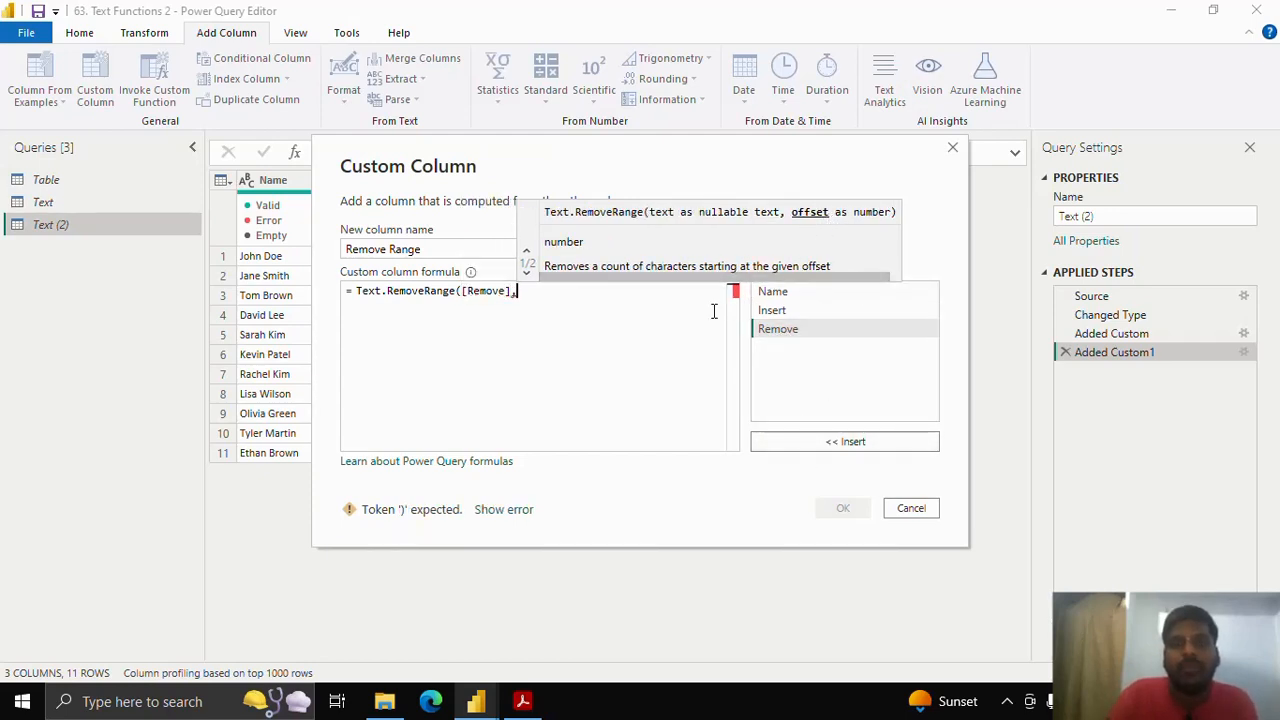
# Step: Create the Remove Range column with offset 0 and count 3, and compare it with the table at the Added Custom1 step
pyautogui.write('0,')
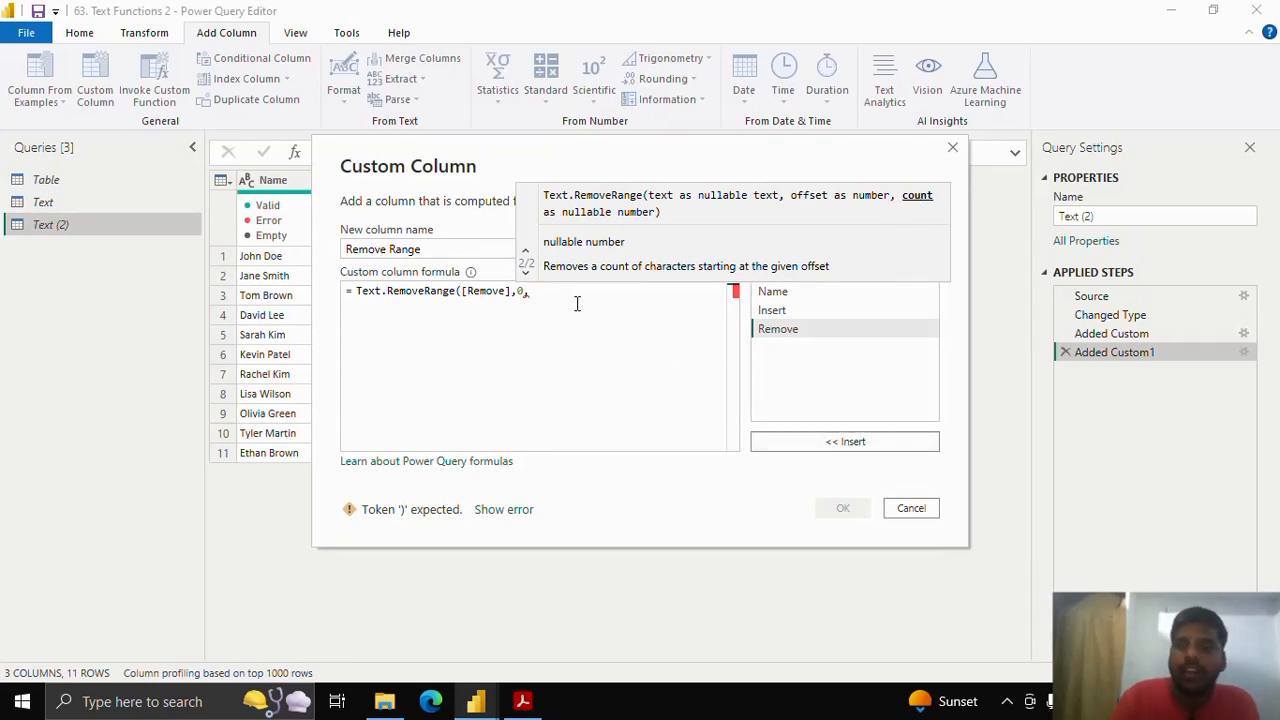
pyautogui.write('3')
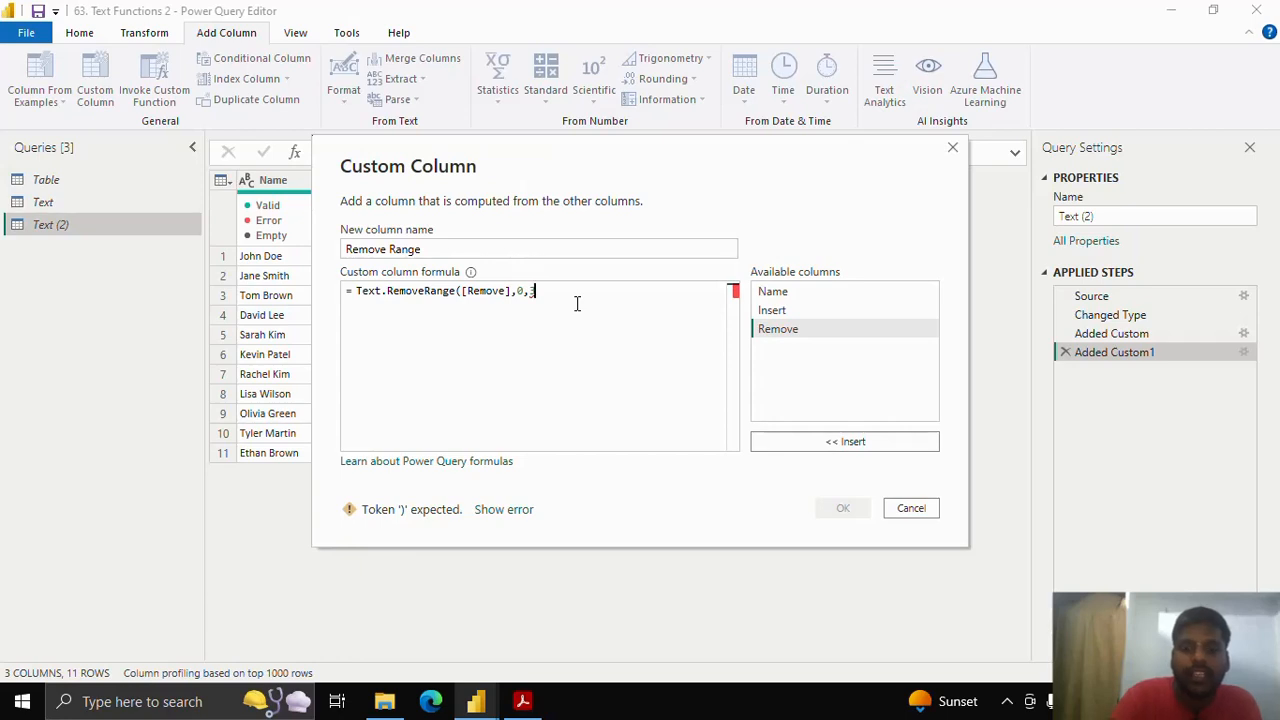
pyautogui.write(')')
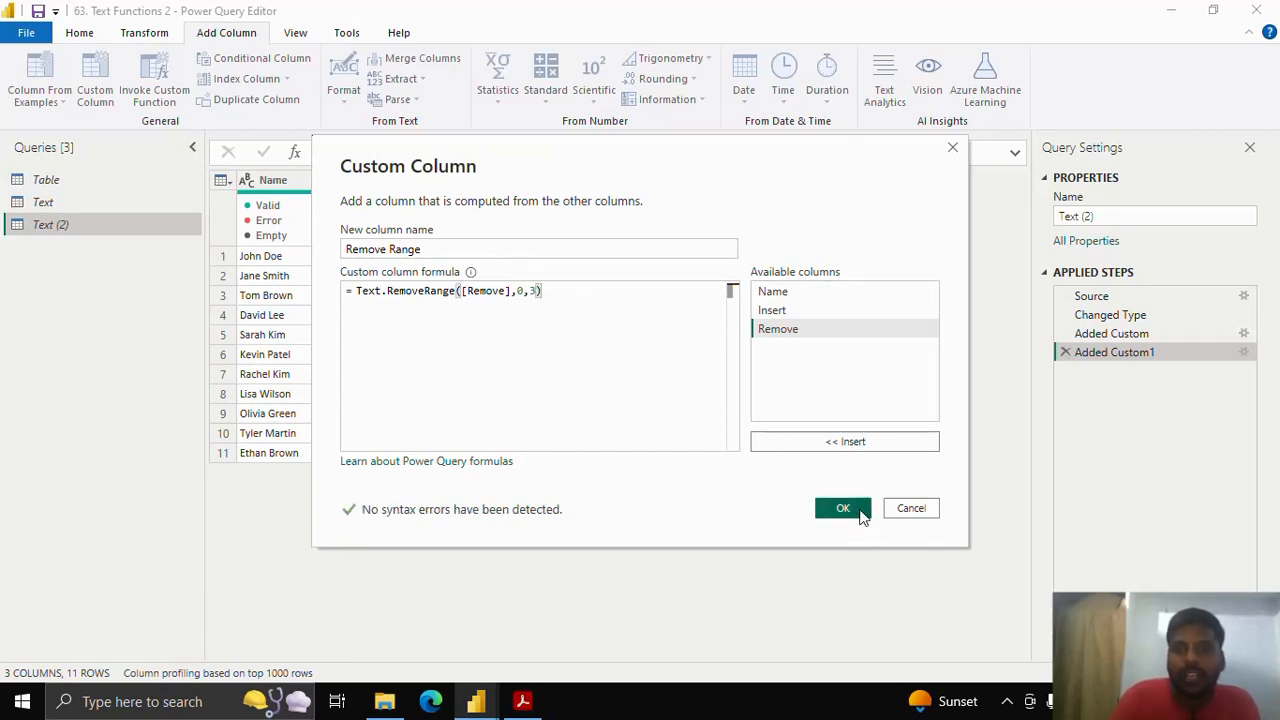
pyautogui.click(842, 508)
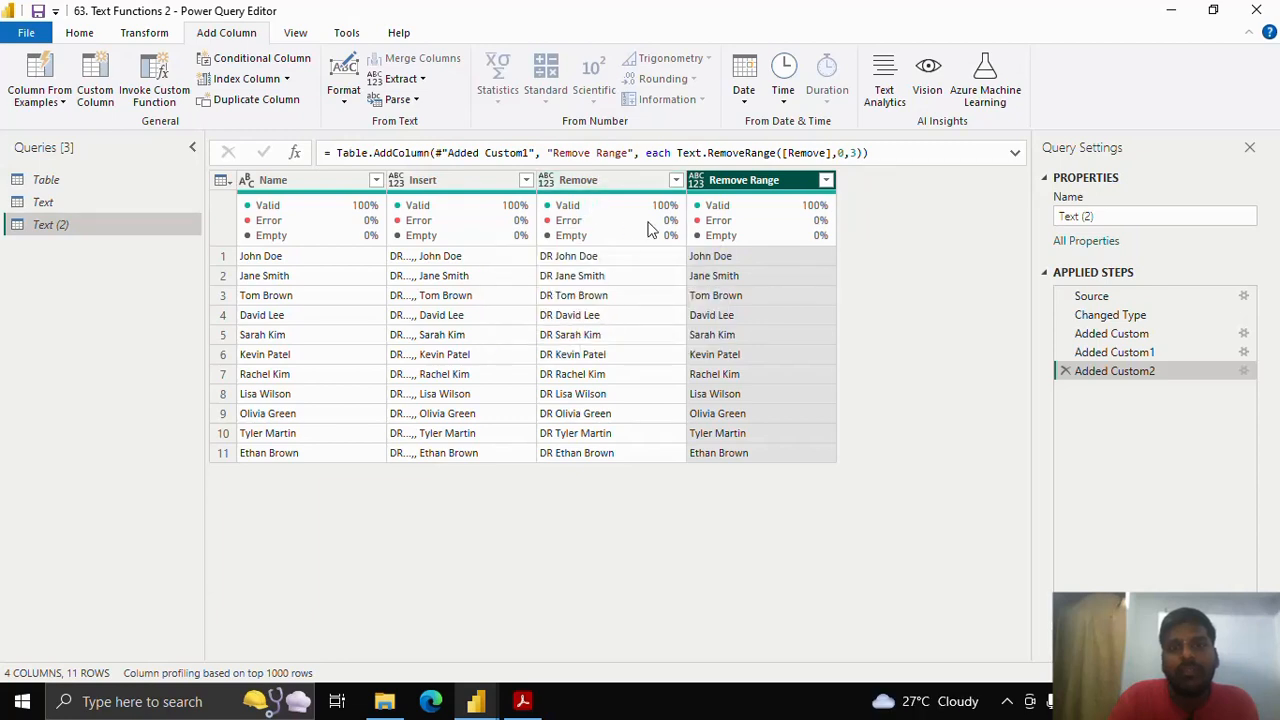
pyautogui.click(1125, 352)
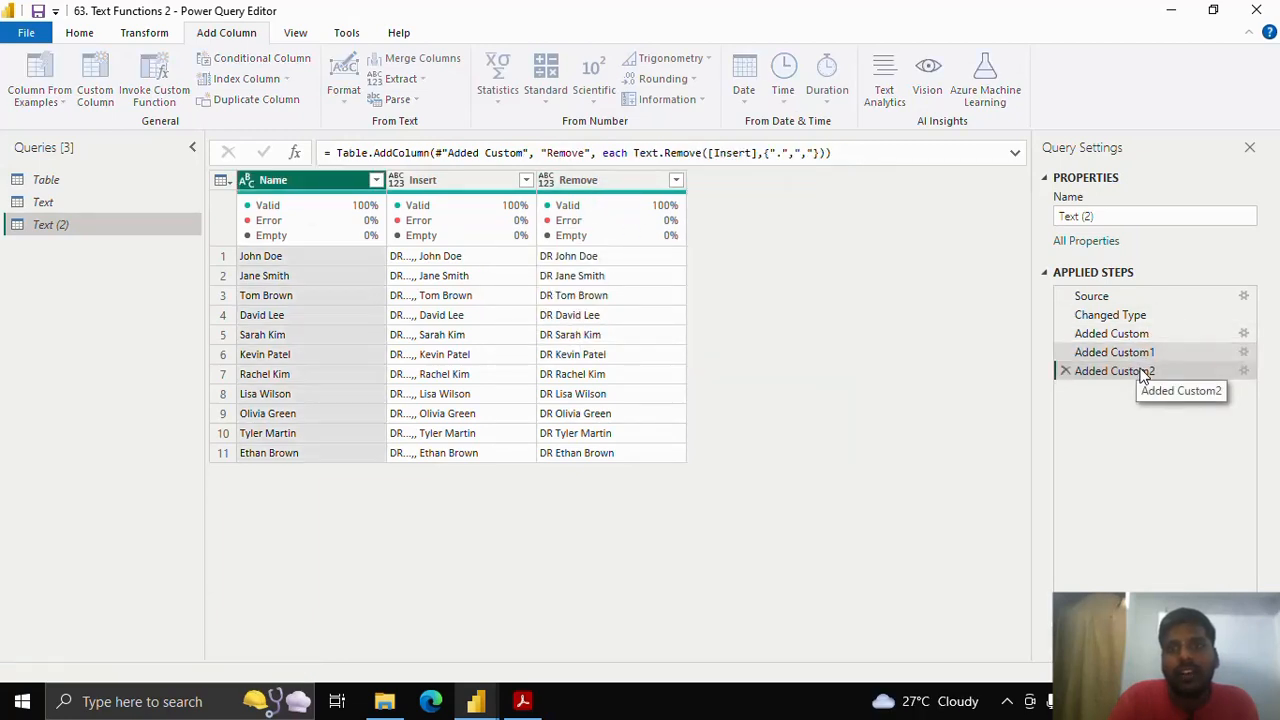
pyautogui.click(1140, 371)
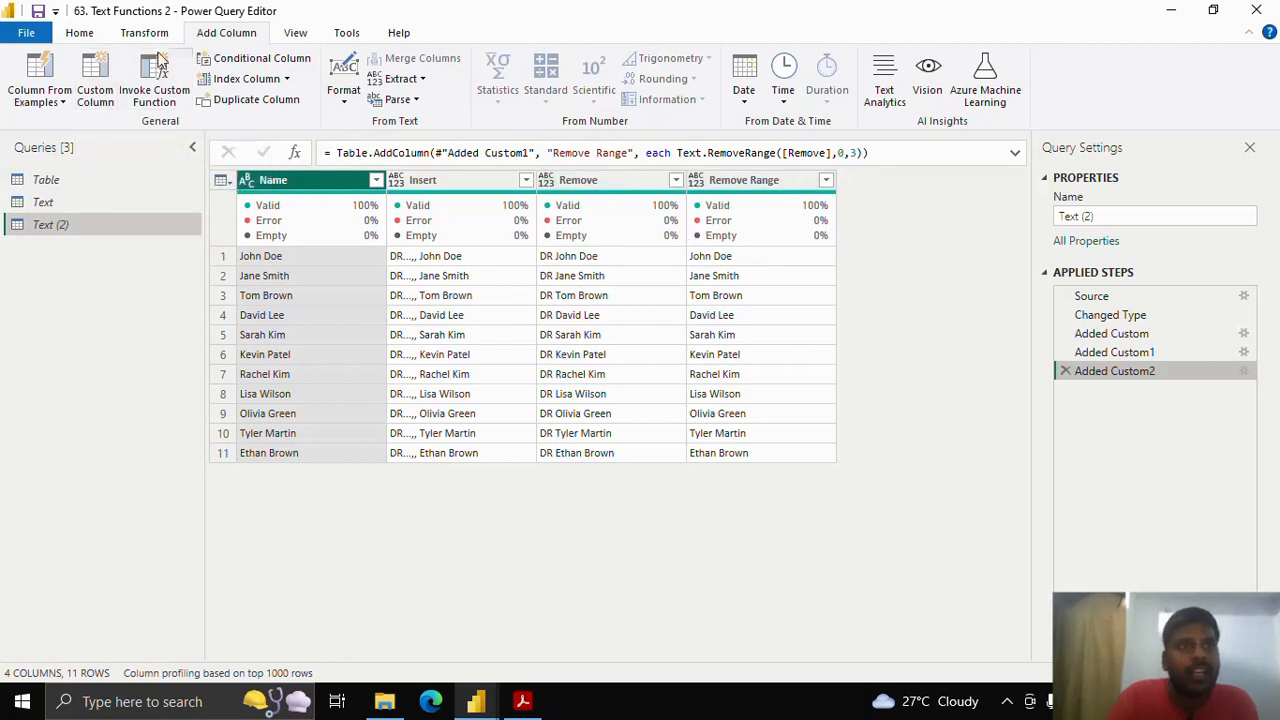
# Step: Start a fourth custom column and name it Replace
pyautogui.click(90, 75)
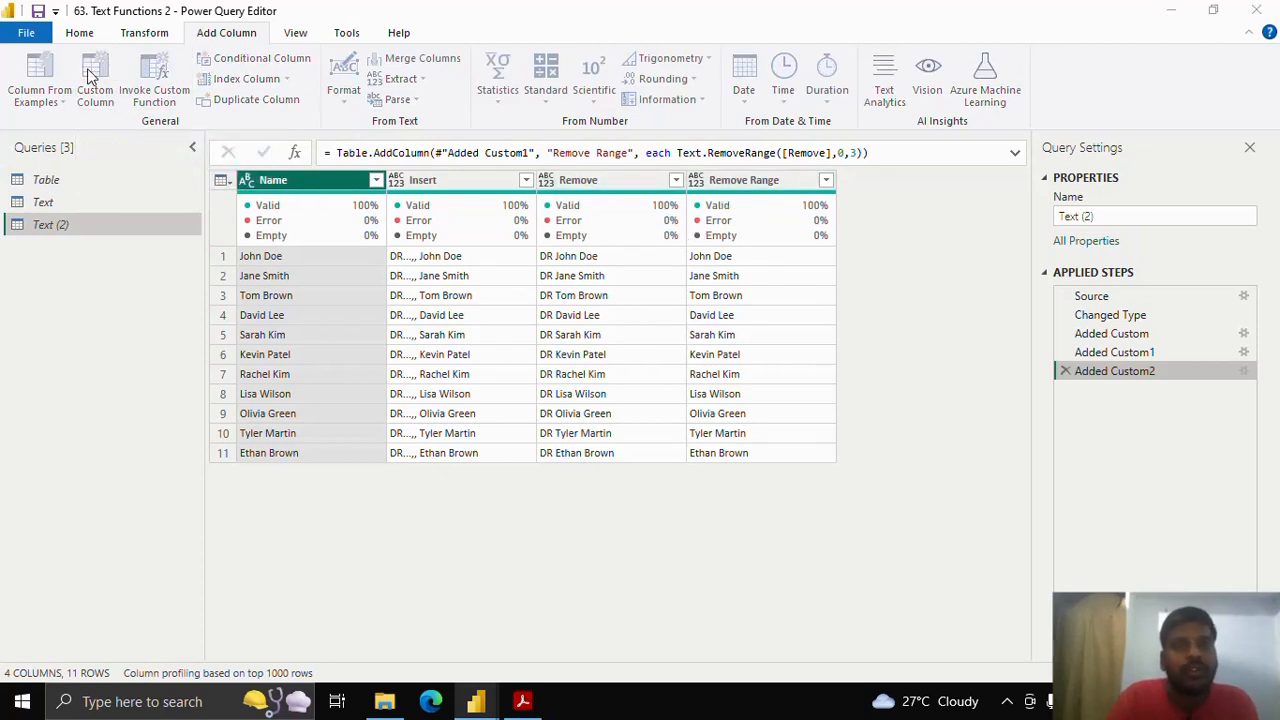
pyautogui.moveTo(392, 249); pyautogui.dragTo(346, 249)
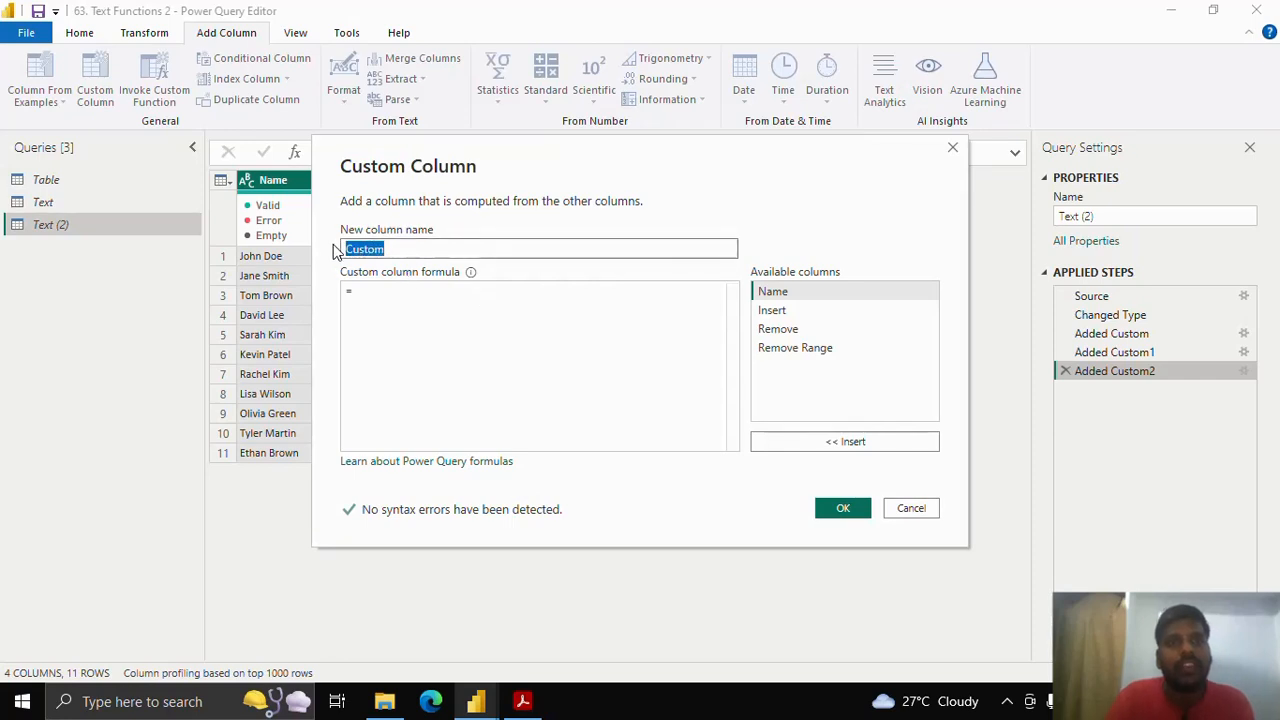
pyautogui.write('Rem')
pyautogui.press('BackSpace')
pyautogui.write('place')
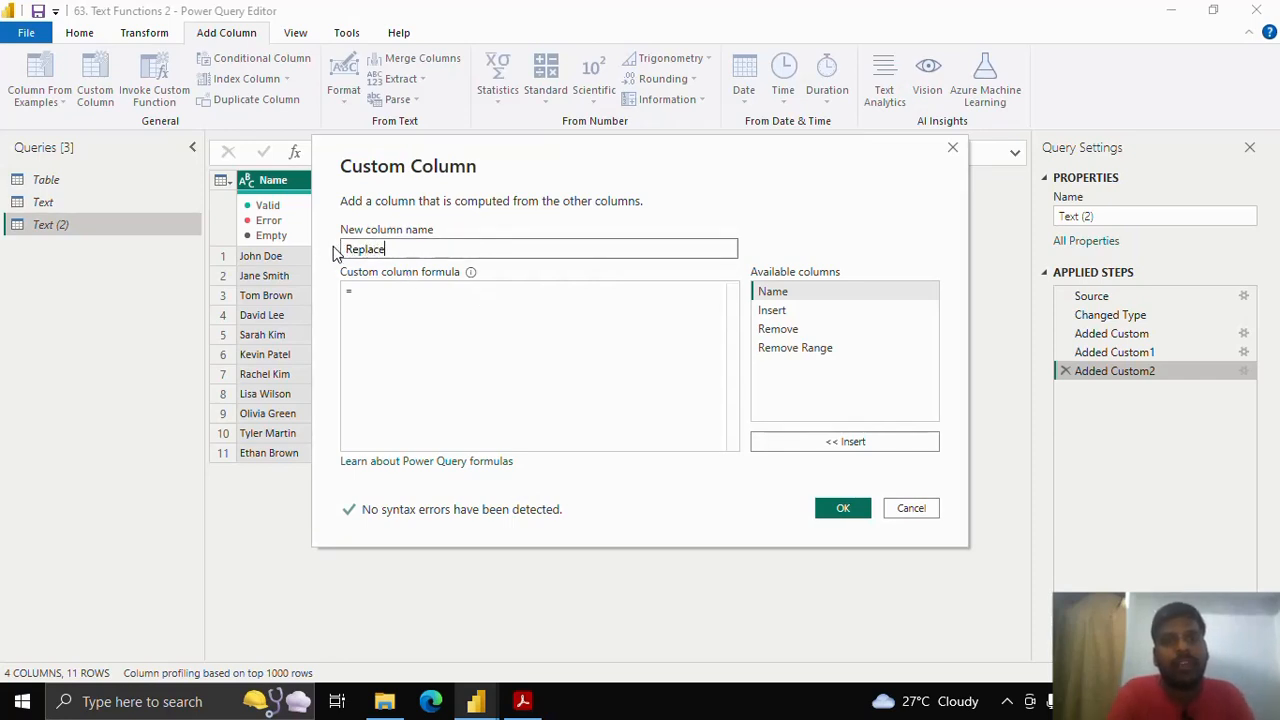
pyautogui.press('Tab')
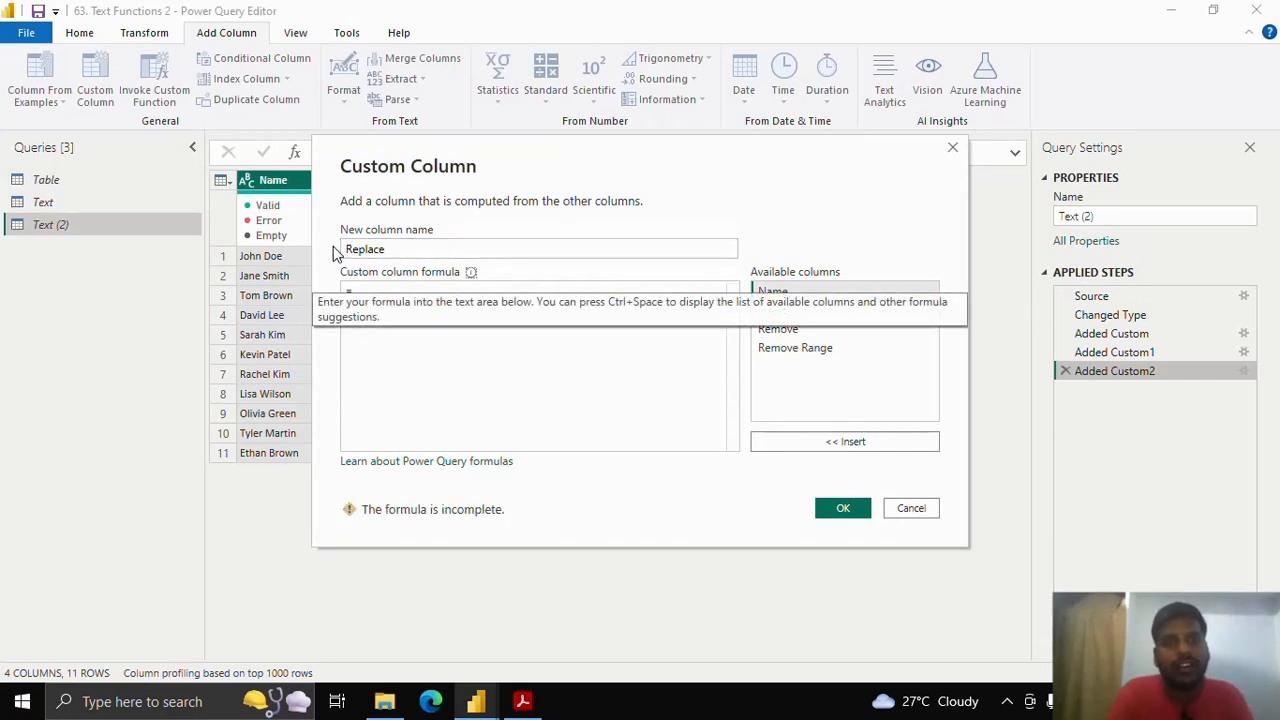
# Step: Begin the Replace column's formula with Text.Replace, using the Insert column as the text argument
pyautogui.write('Text')
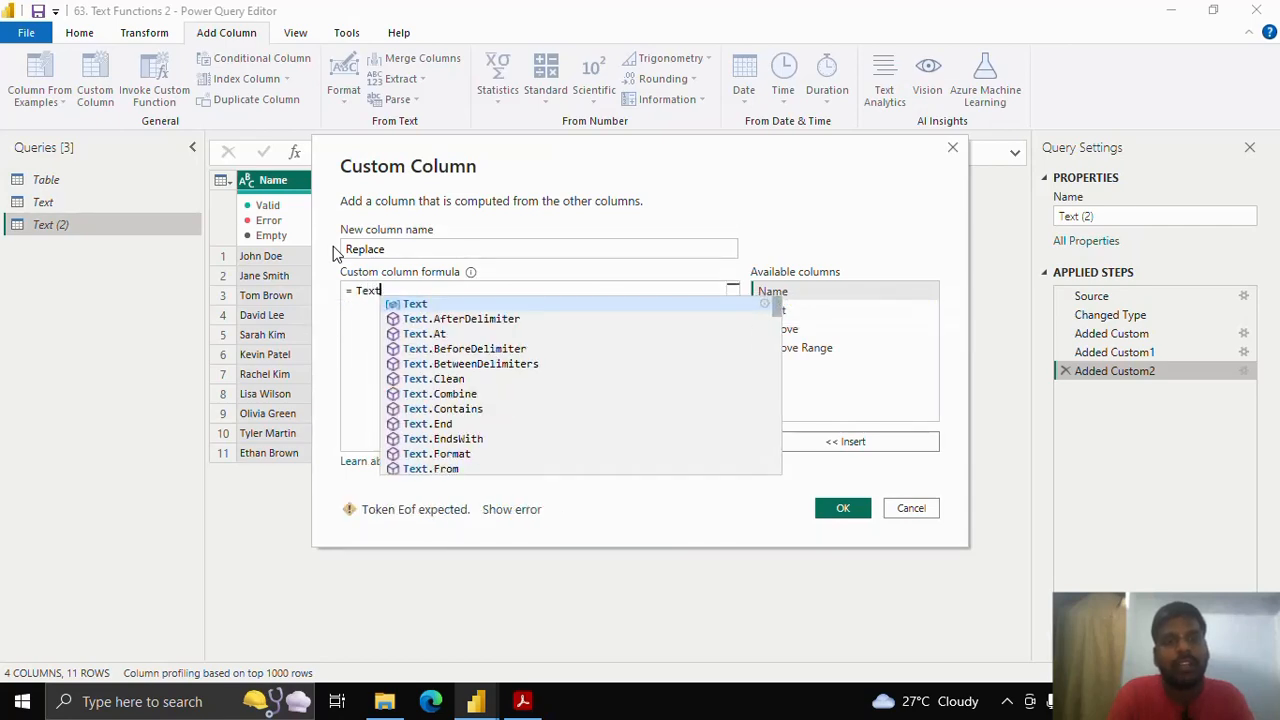
pyautogui.write('.Pepla')
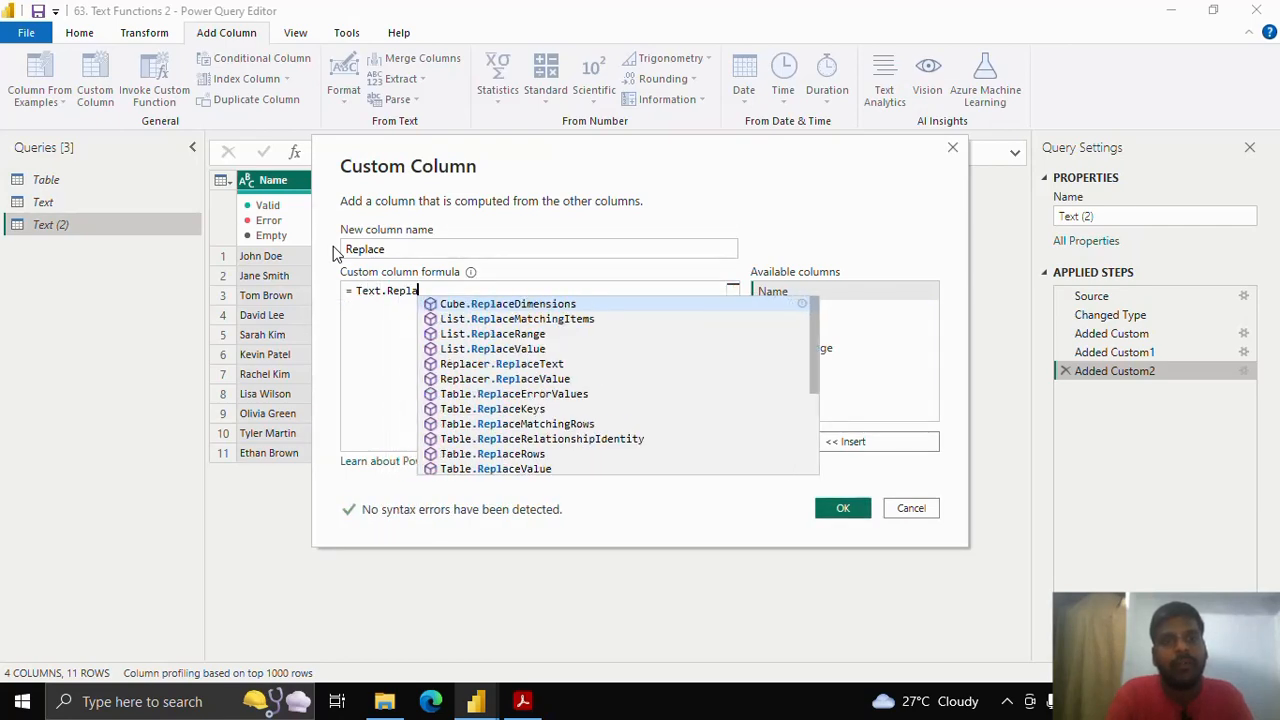
pyautogui.write('ce(')
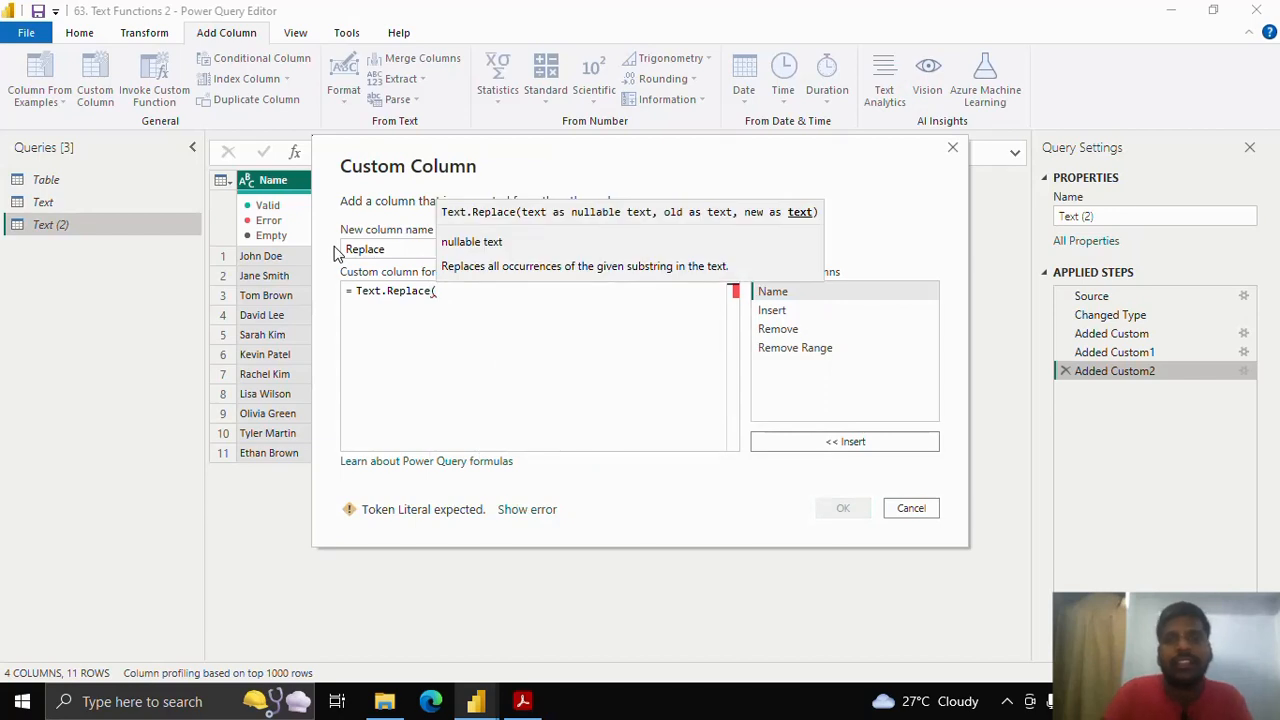
pyautogui.click(820, 310)
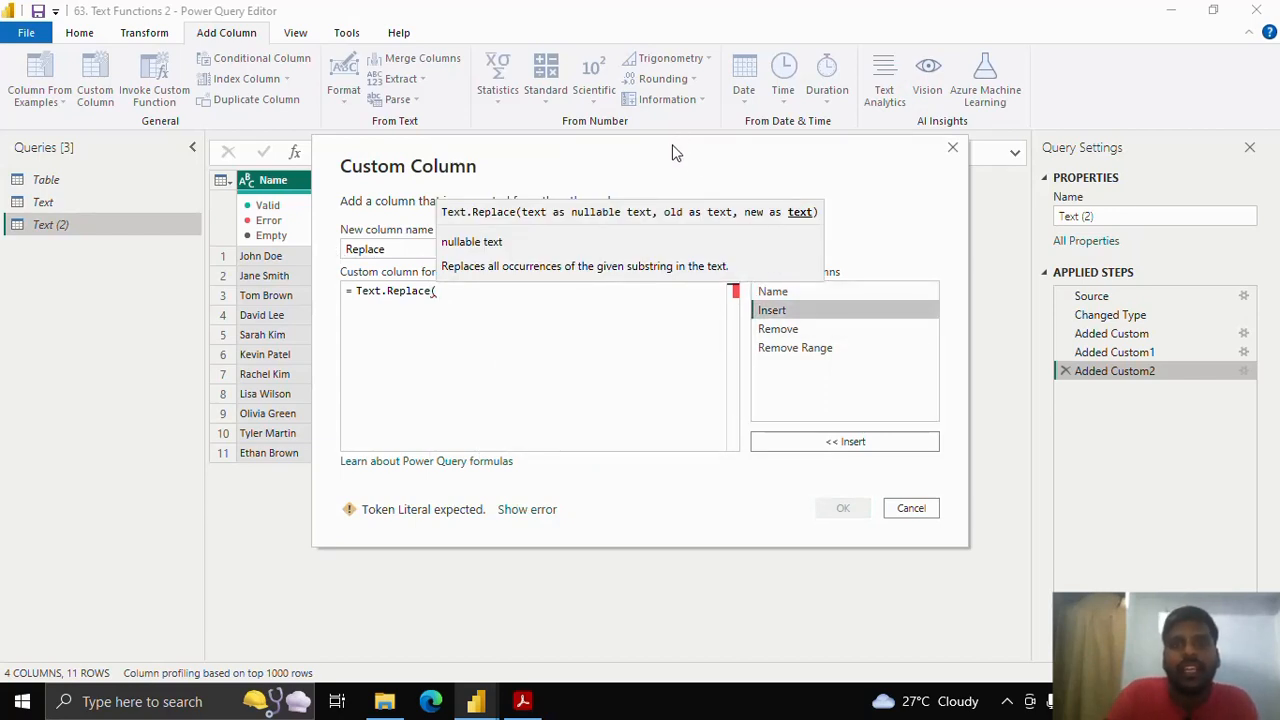
pyautogui.moveTo(672, 144); pyautogui.dragTo(877, 148)
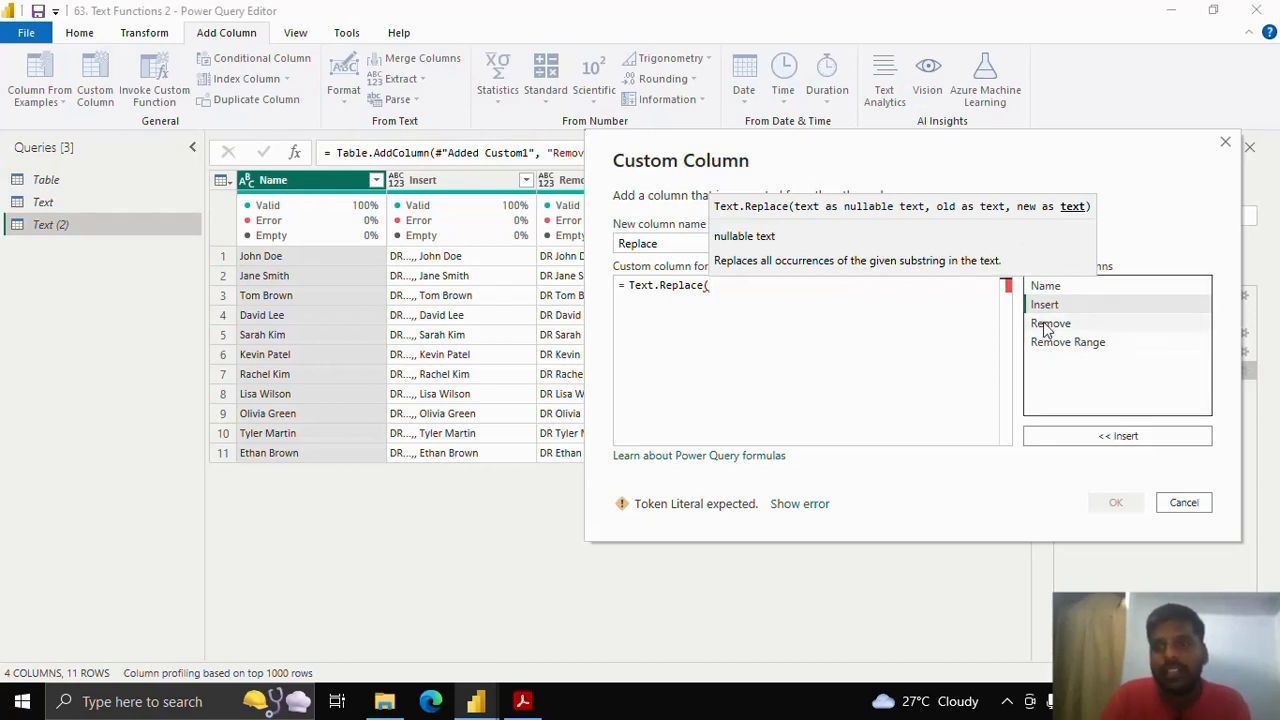
pyautogui.click(1066, 434)
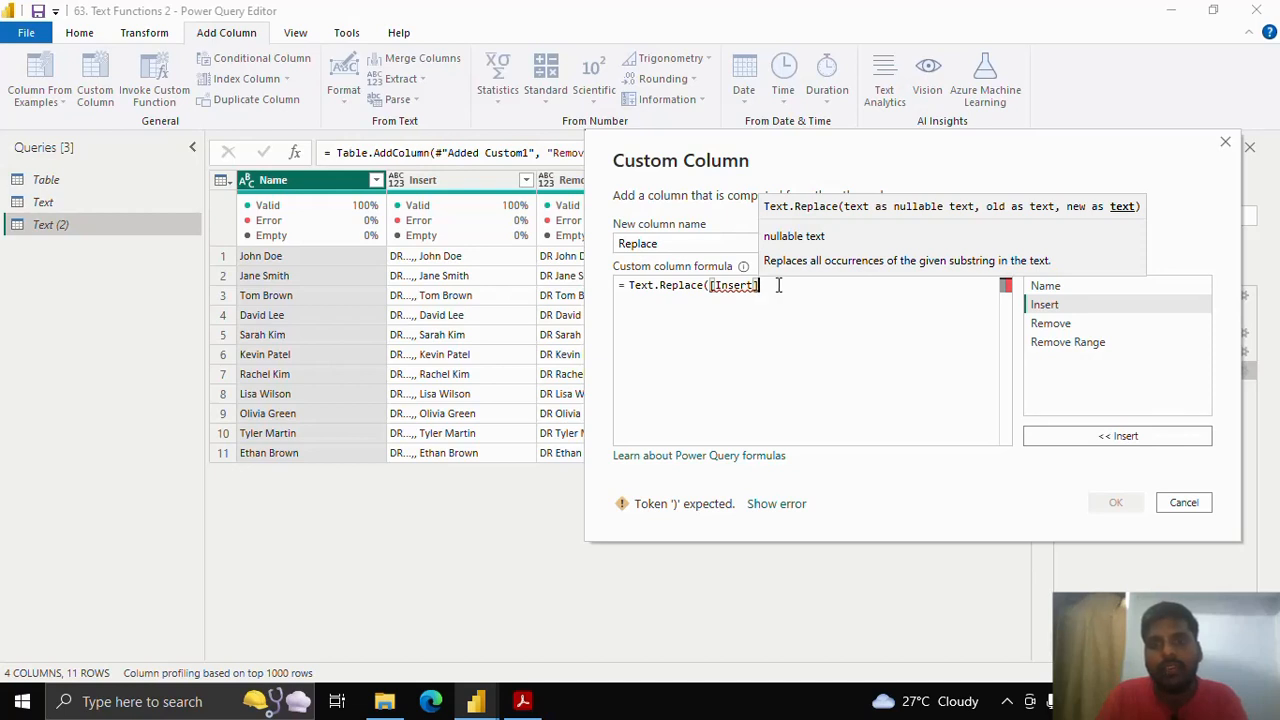
pyautogui.write(',')
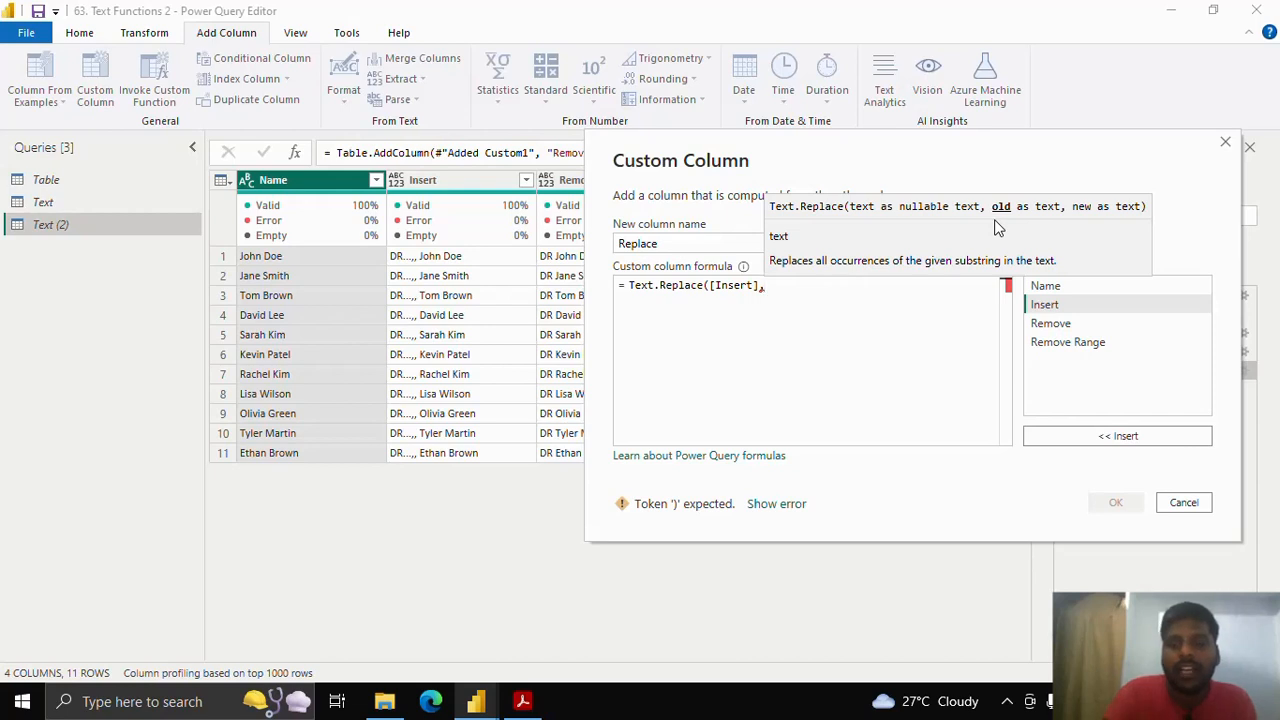
# Step: Complete the Text.Replace formula with old text "DR...,, " and new text "DR. ", including the trailing spaces, and create the column
pyautogui.write('"DR')
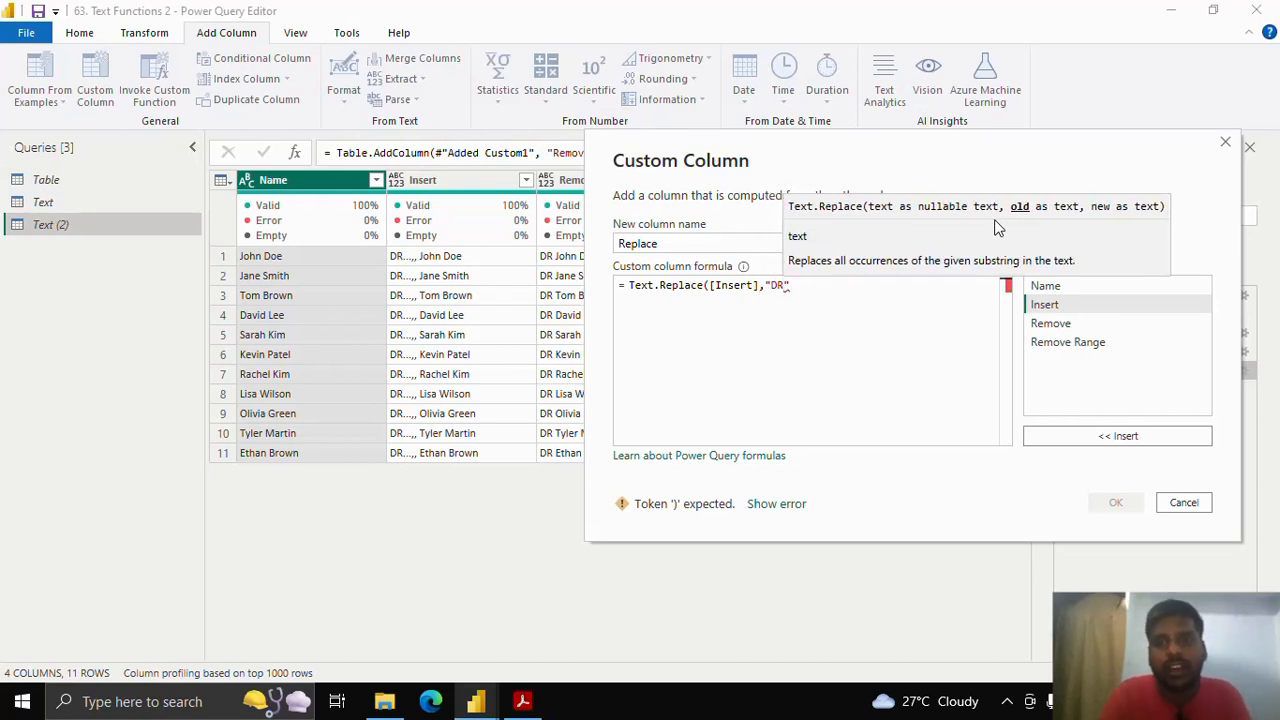
pyautogui.write('...')
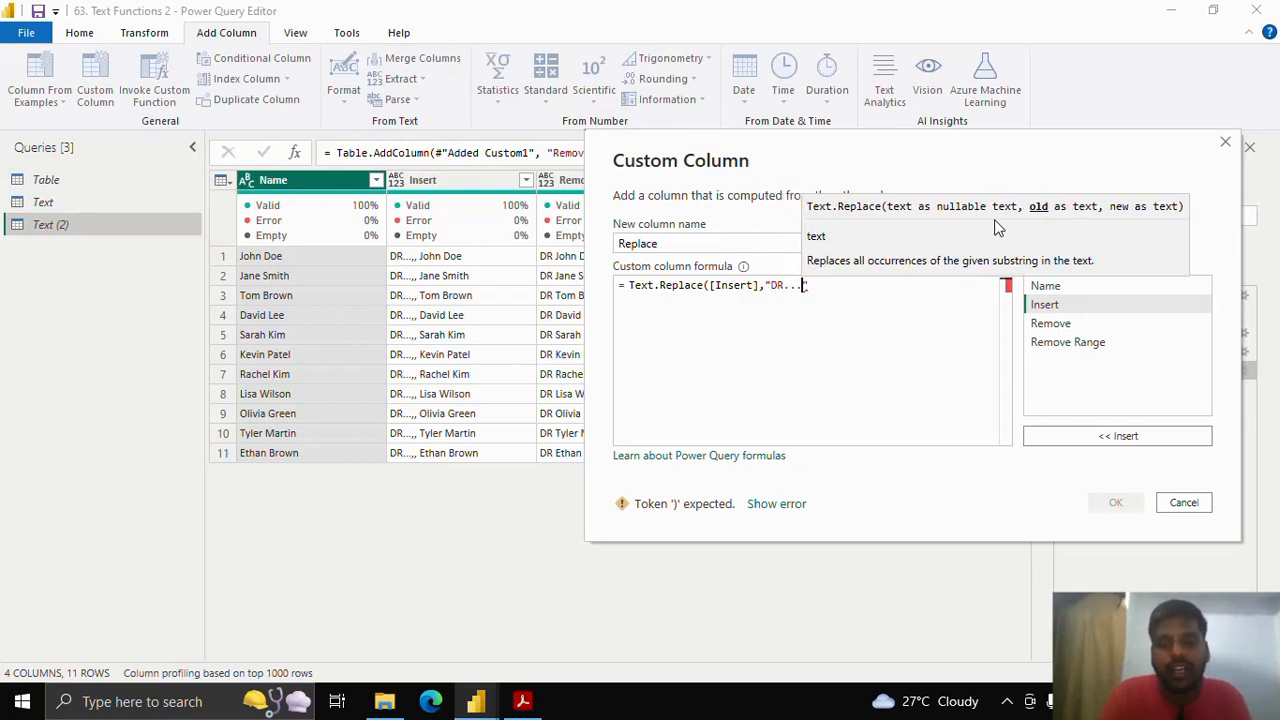
pyautogui.write('", ')
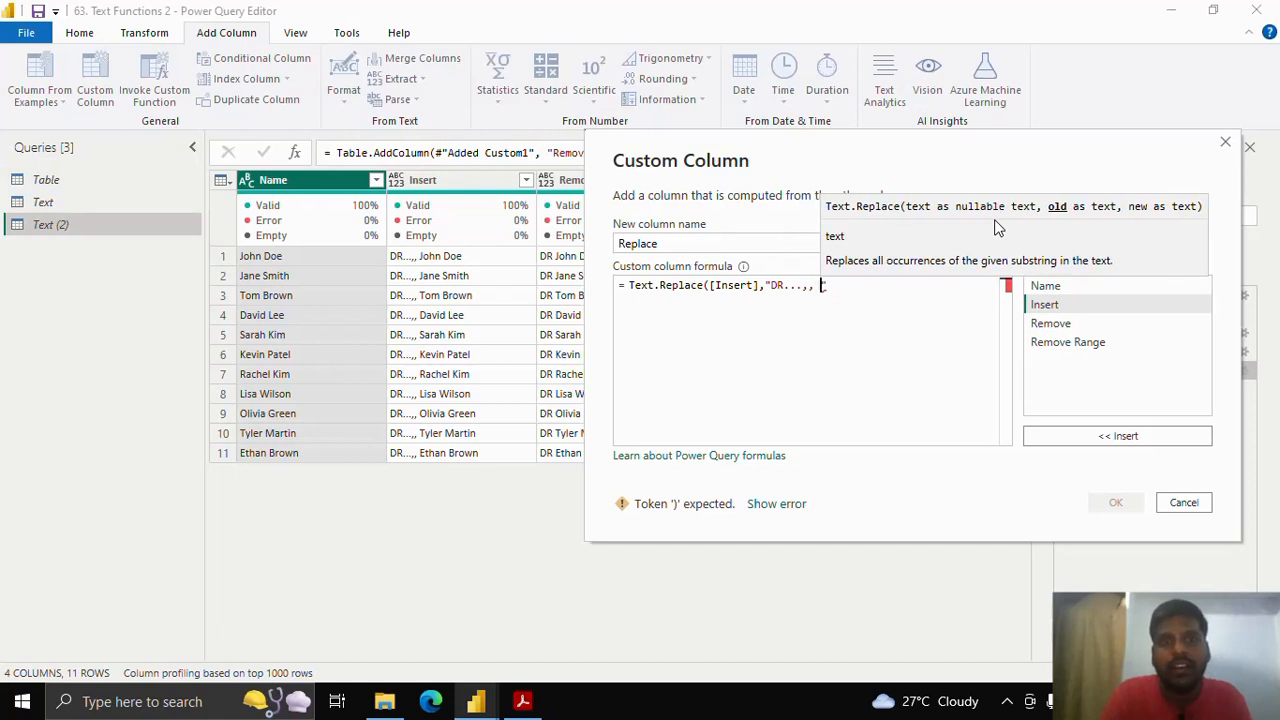
pyautogui.write('"')
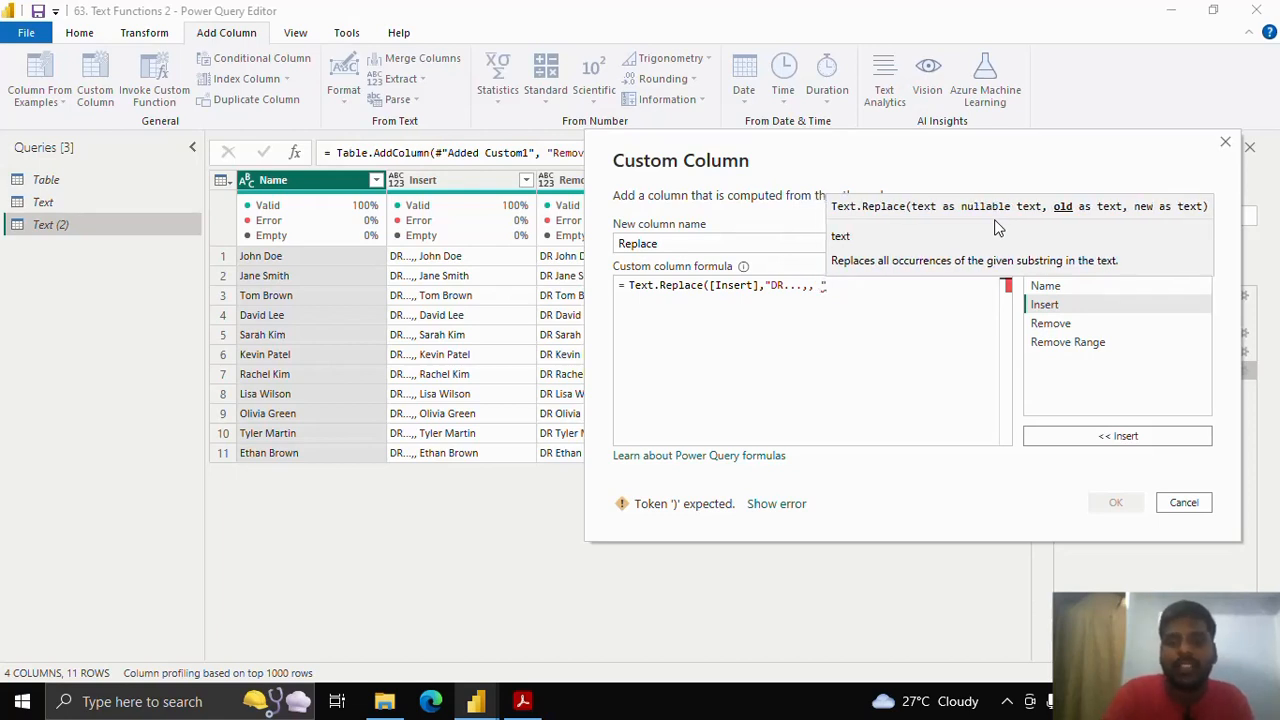
pyautogui.write(',')
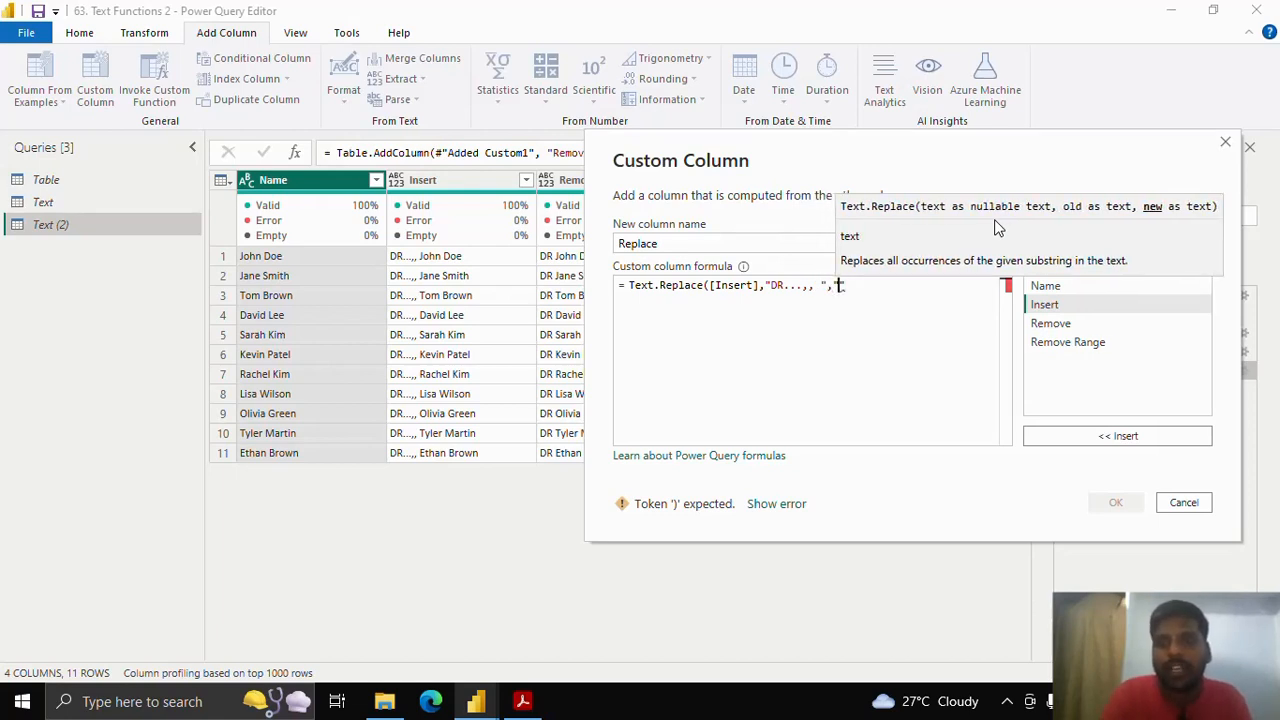
pyautogui.write('"DR. "')
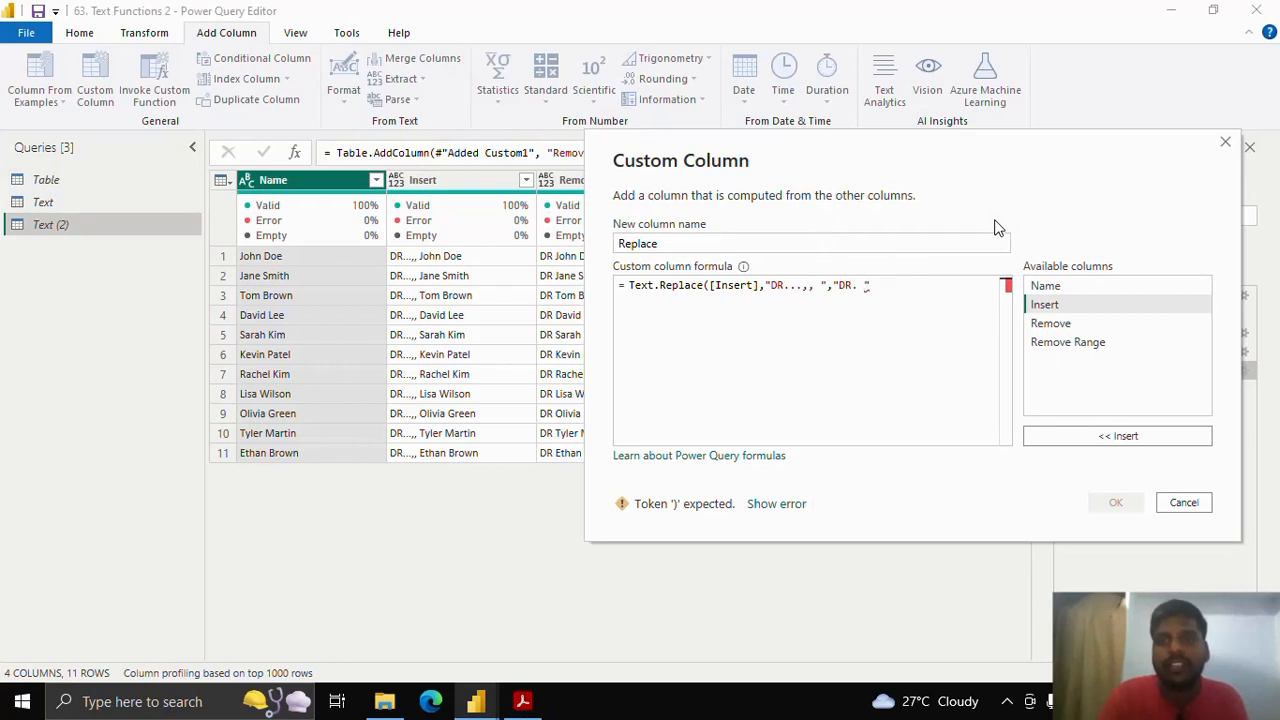
pyautogui.press('Right')
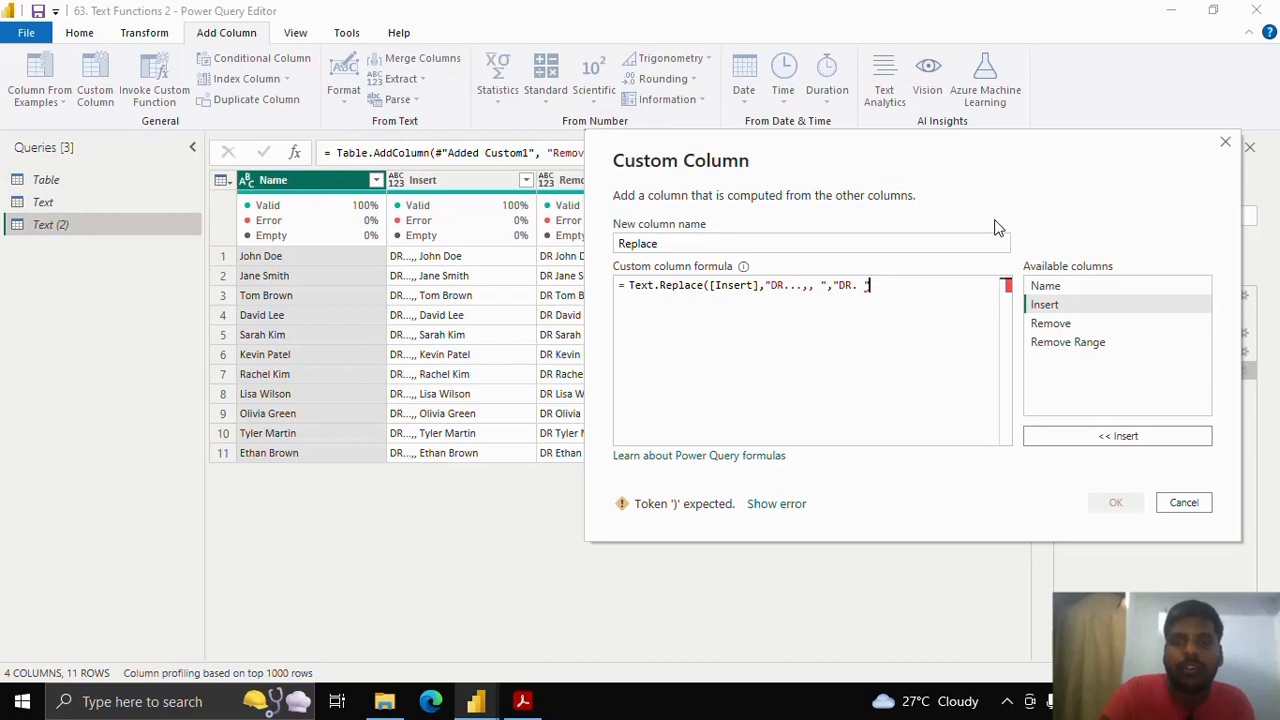
pyautogui.write(')')
pyautogui.click(1120, 506)
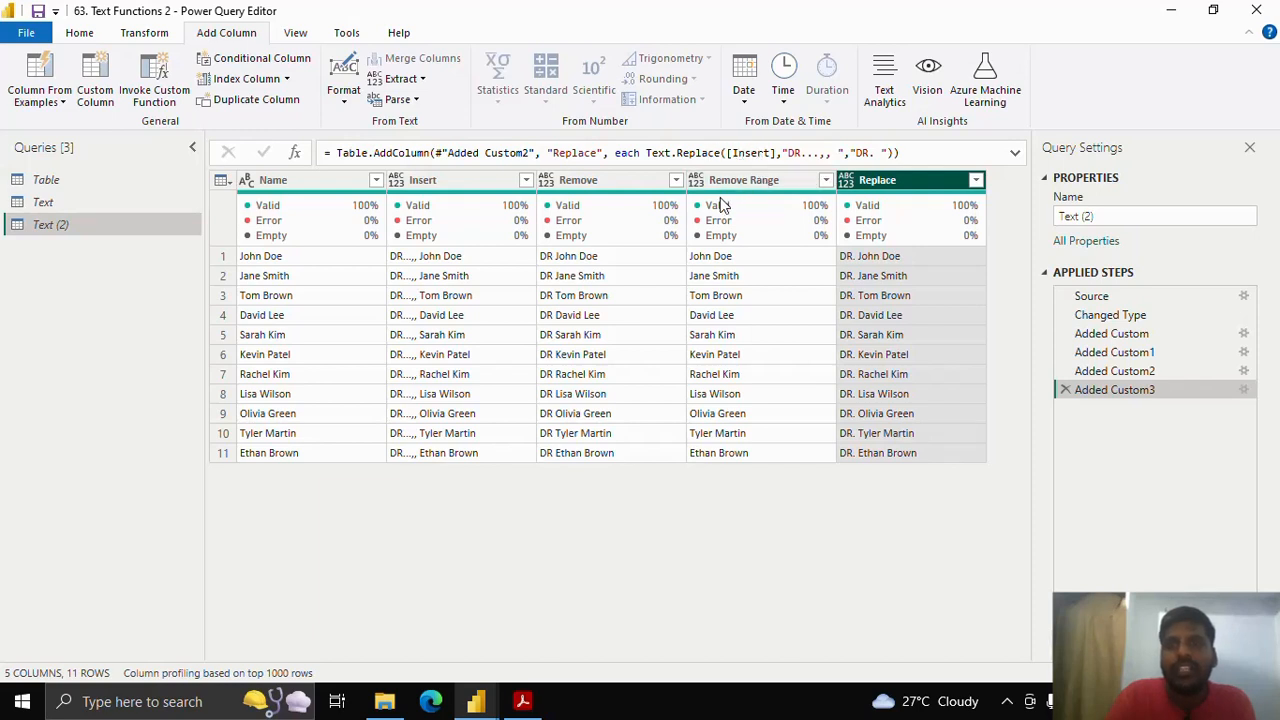
# Step: Start a fifth custom column and name it Replace Range
pyautogui.click(97, 75)
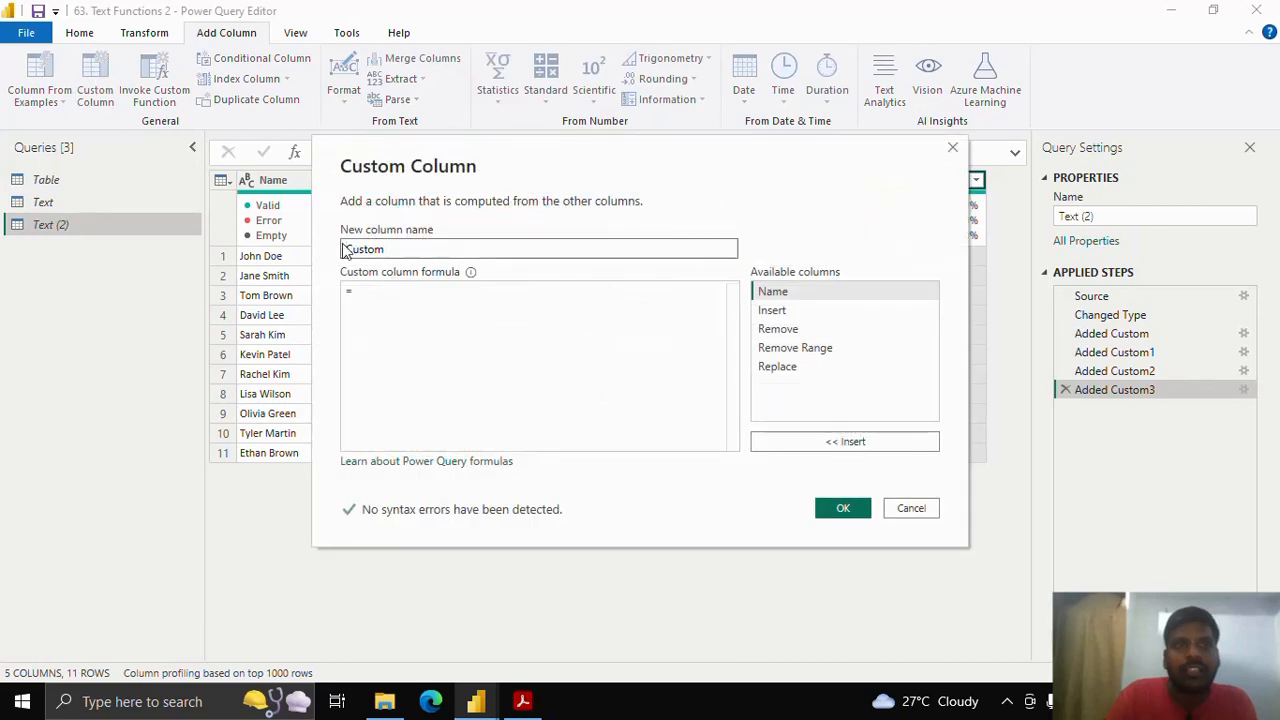
pyautogui.doubleClick(347, 246)
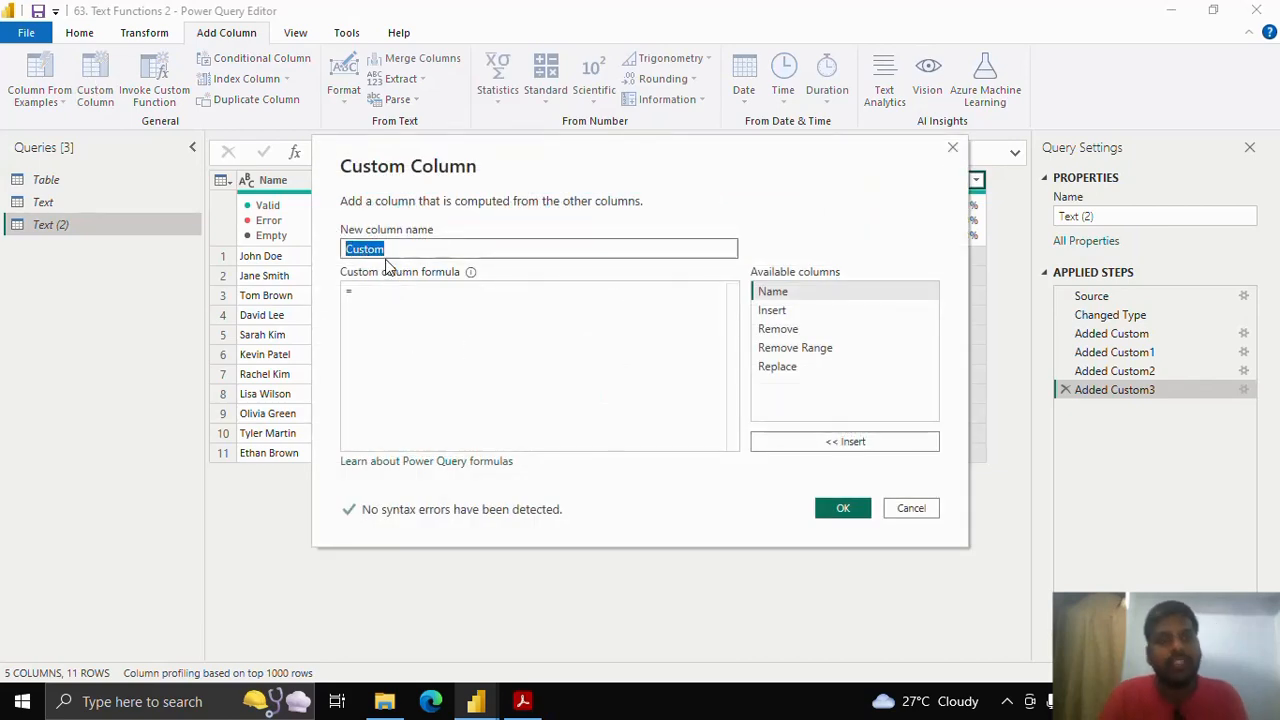
pyautogui.write('Replac')
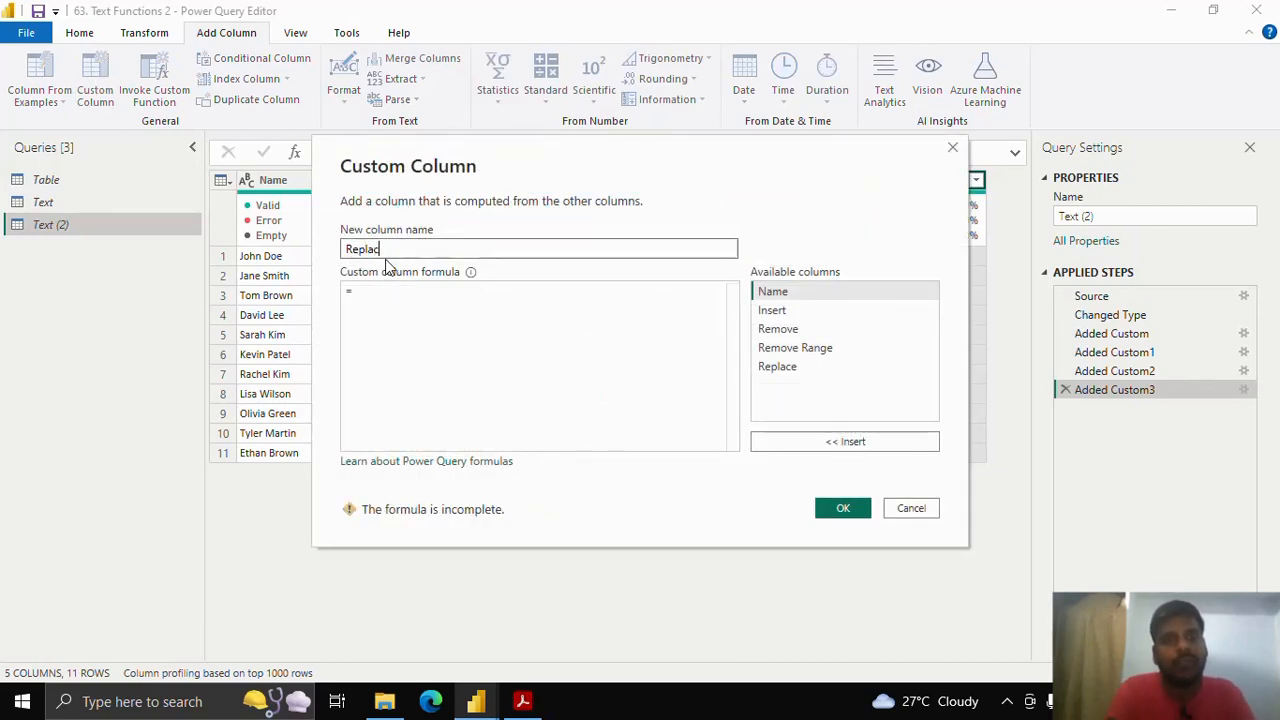
pyautogui.write('e Rage')
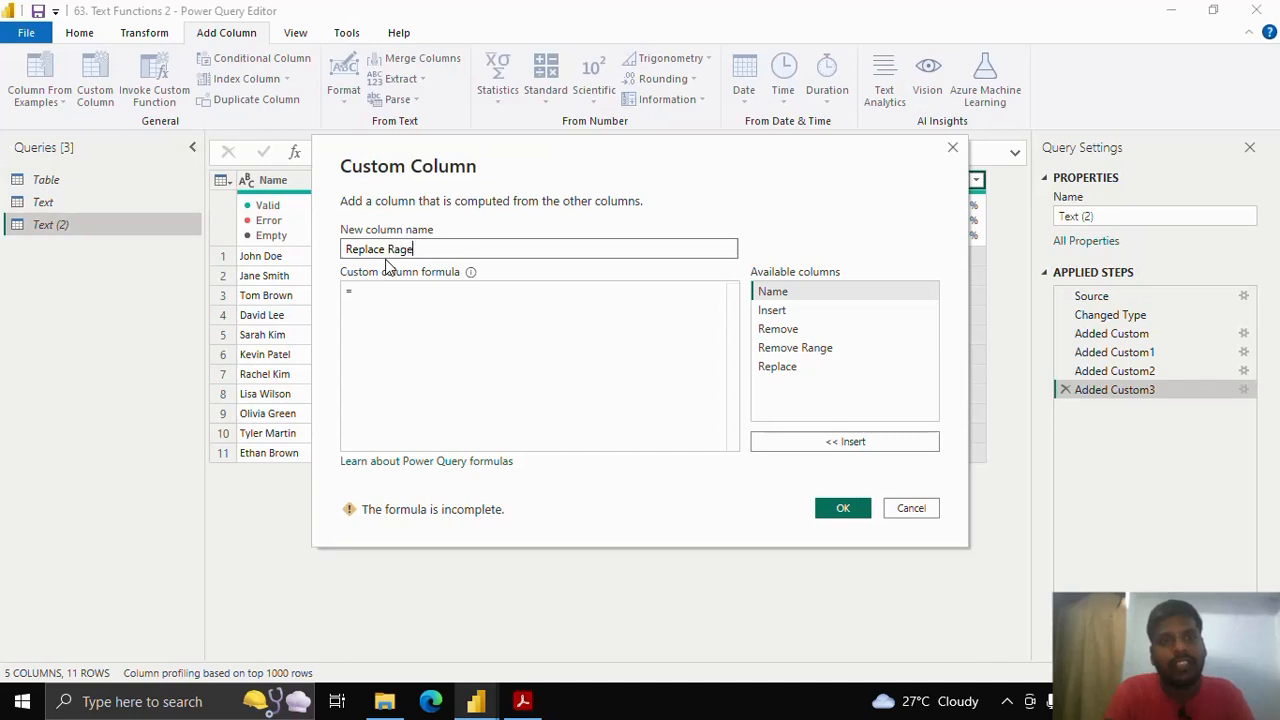
pyautogui.press('BackSpace')
pyautogui.press('BackSpace')
pyautogui.write('nge')
pyautogui.press('Tab')
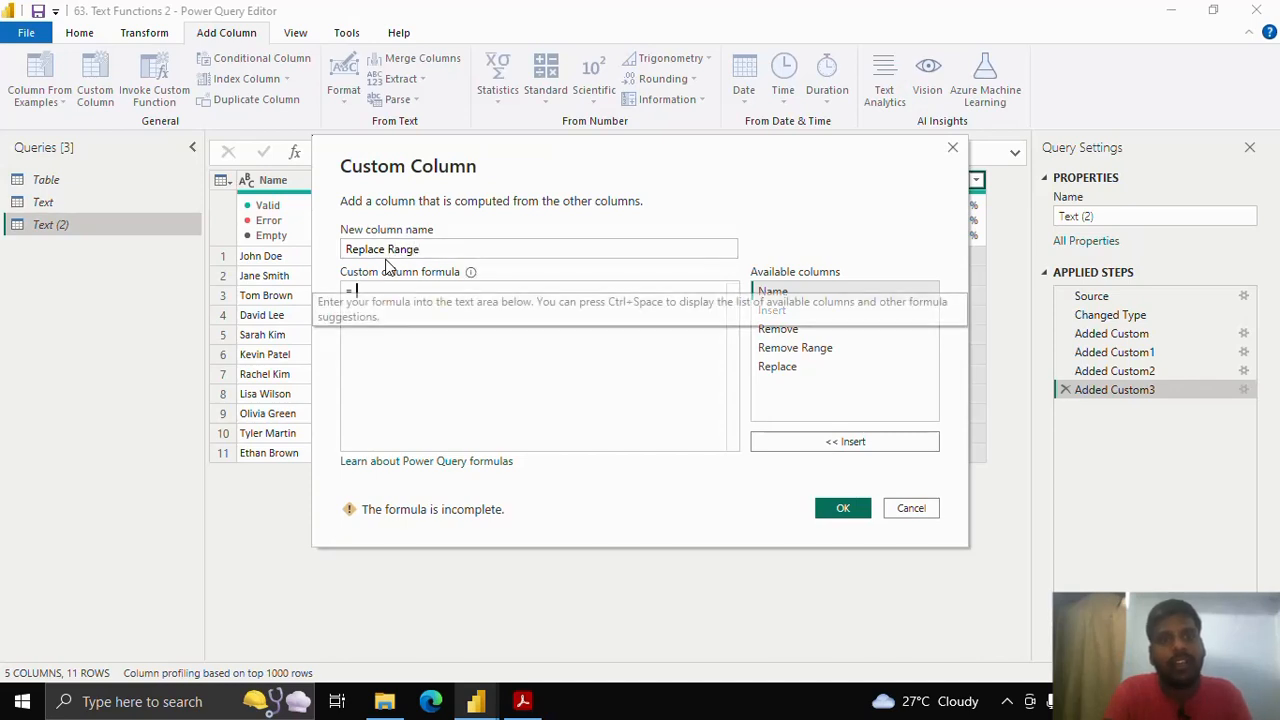
# Step: Begin the Replace Range column's formula with Text.ReplaceRange, using the Insert column as the text argument
pyautogui.write('Text.R')
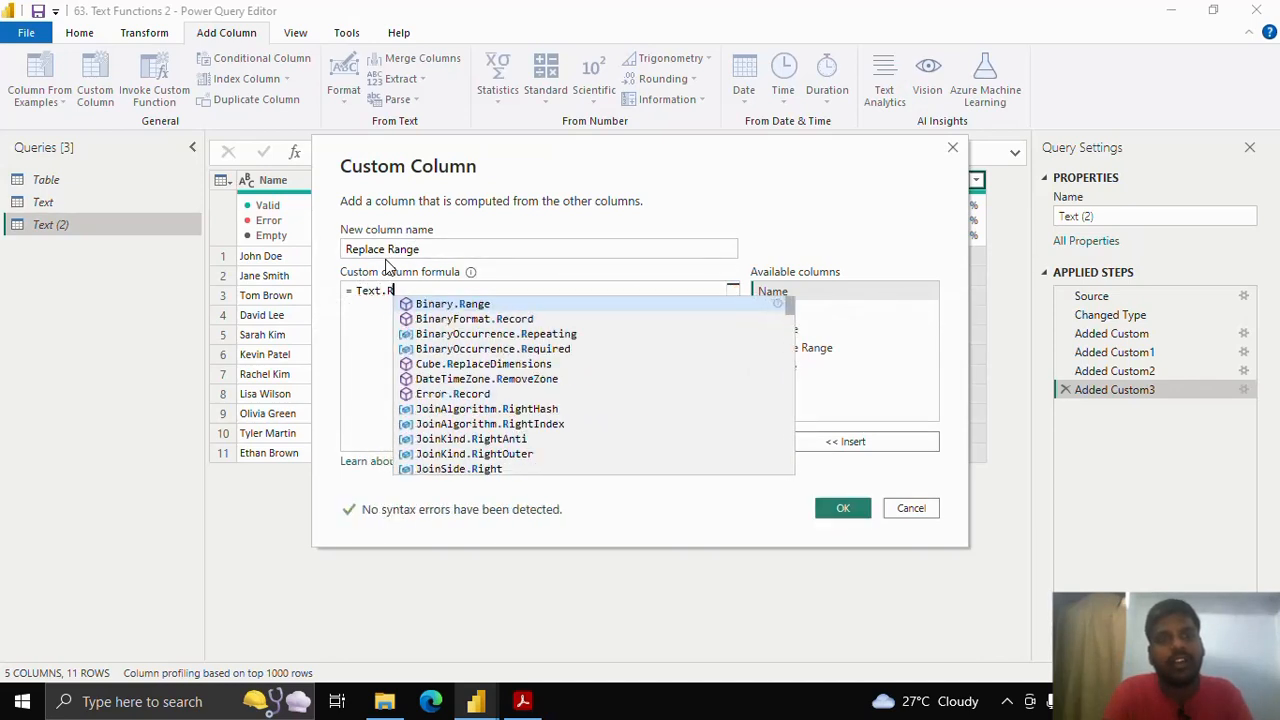
pyautogui.write('eplaceRan')
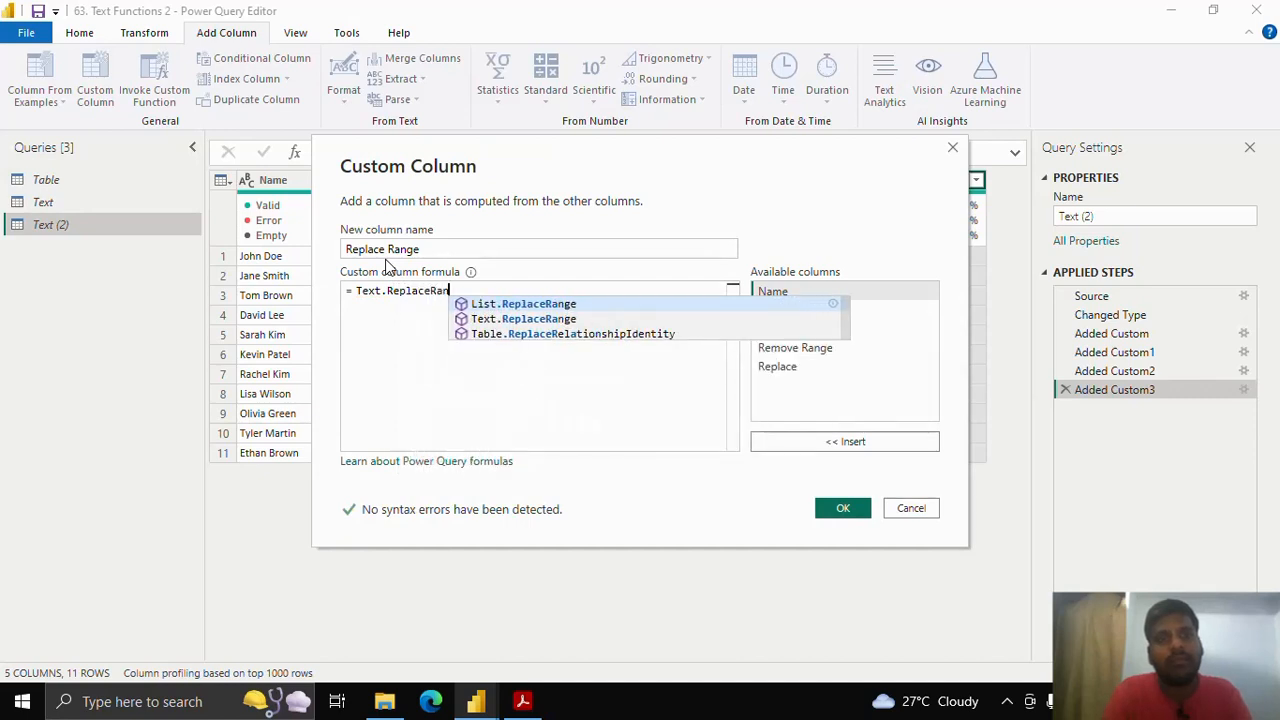
pyautogui.write('ge(')
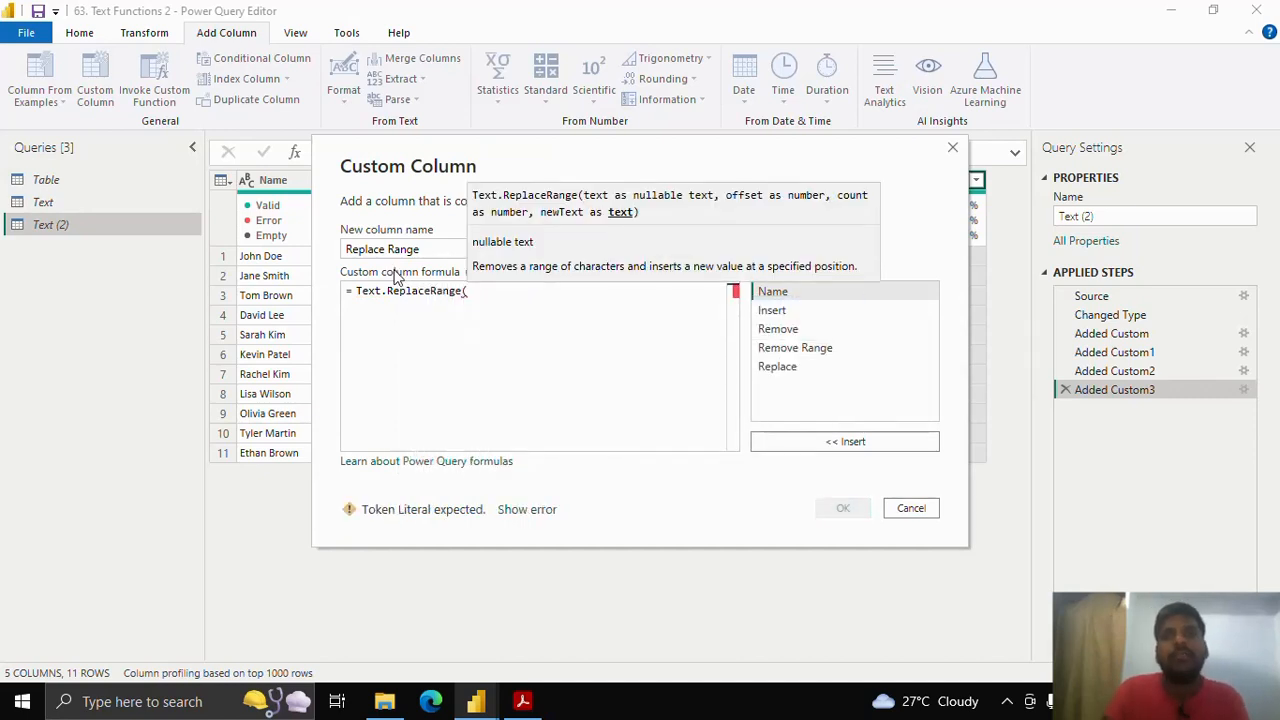
pyautogui.click(790, 310)
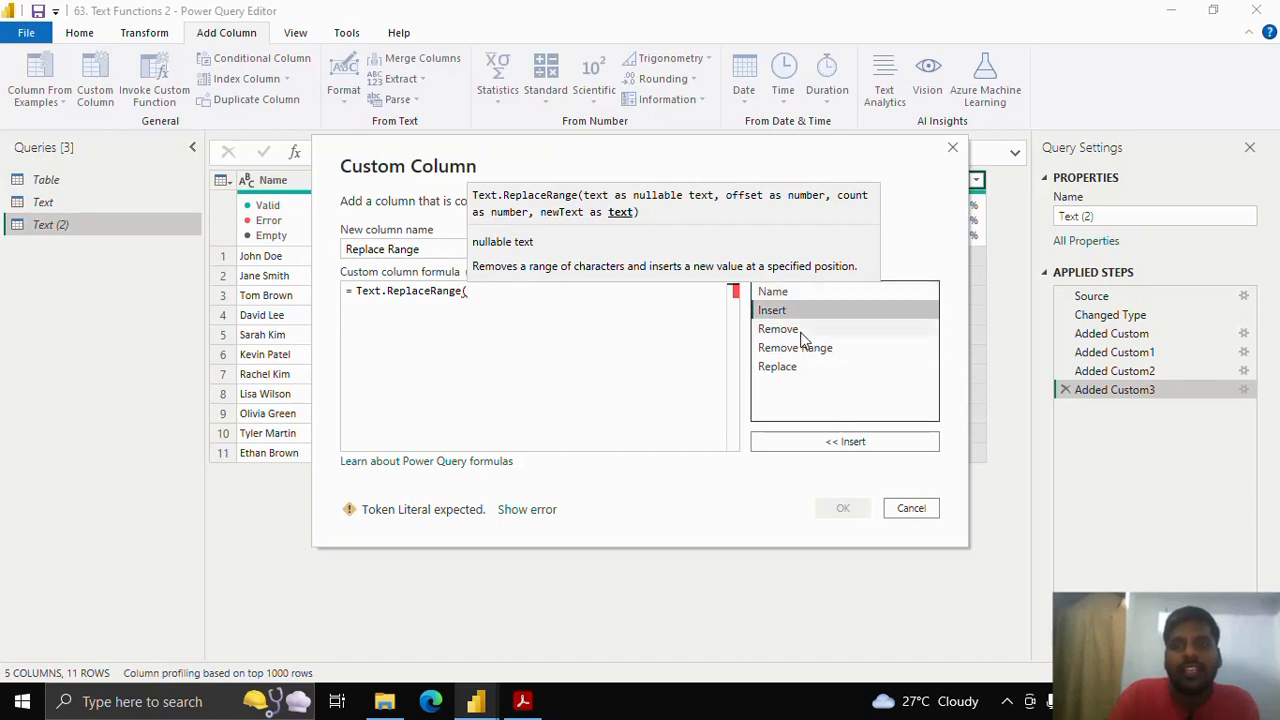
pyautogui.click(780, 440)
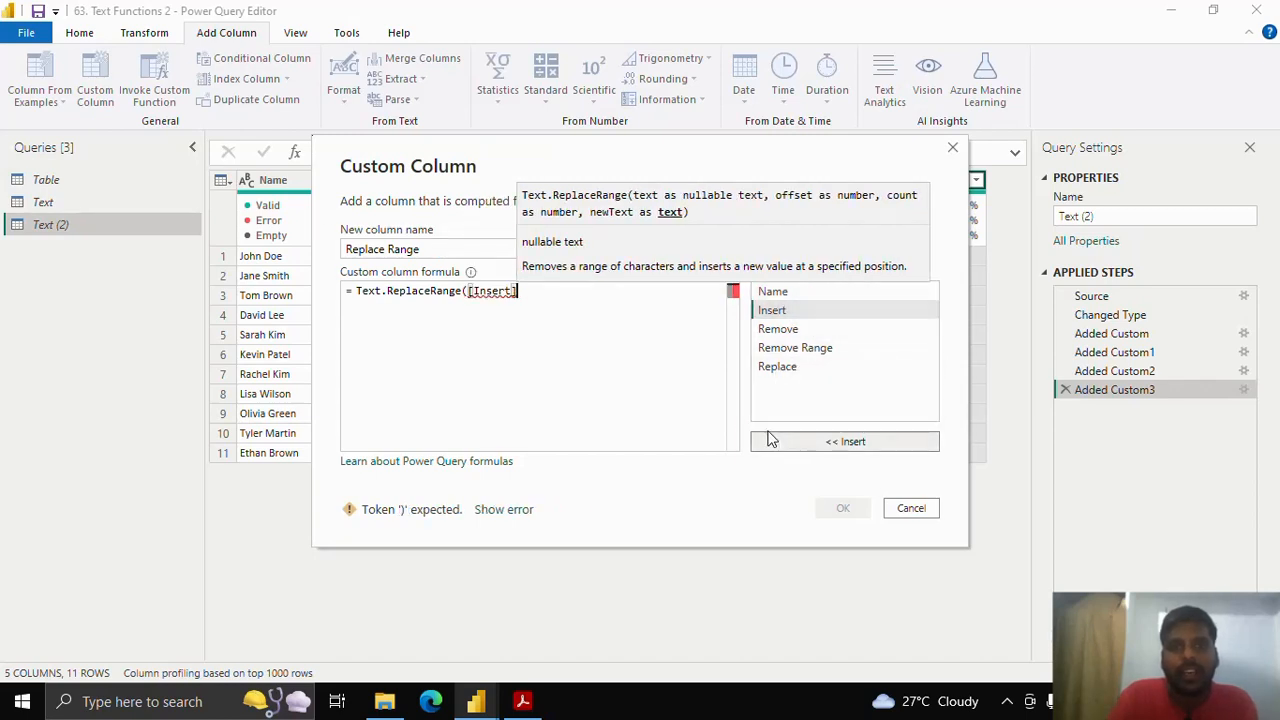
pyautogui.write(',')
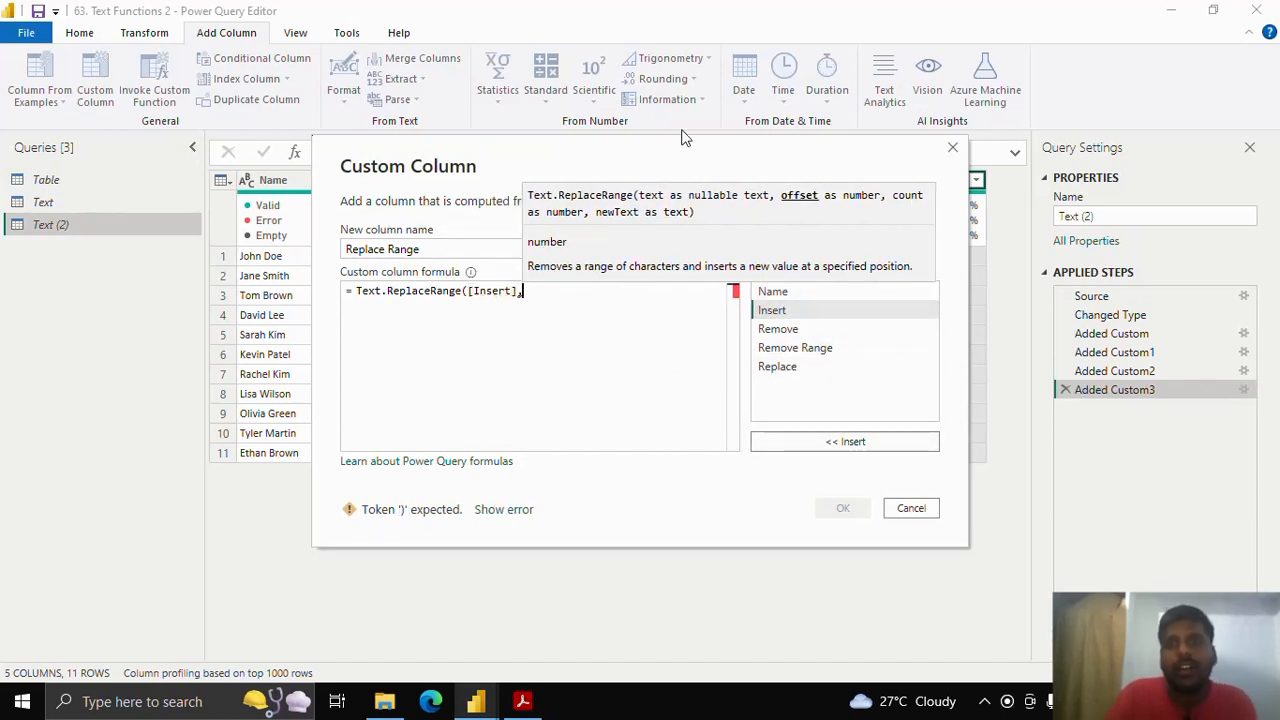
# Step: Complete the Text.ReplaceRange formula with offset 0, count 7 and new text "DR ", including the trailing space, and create the column
pyautogui.moveTo(686, 141); pyautogui.dragTo(911, 126)
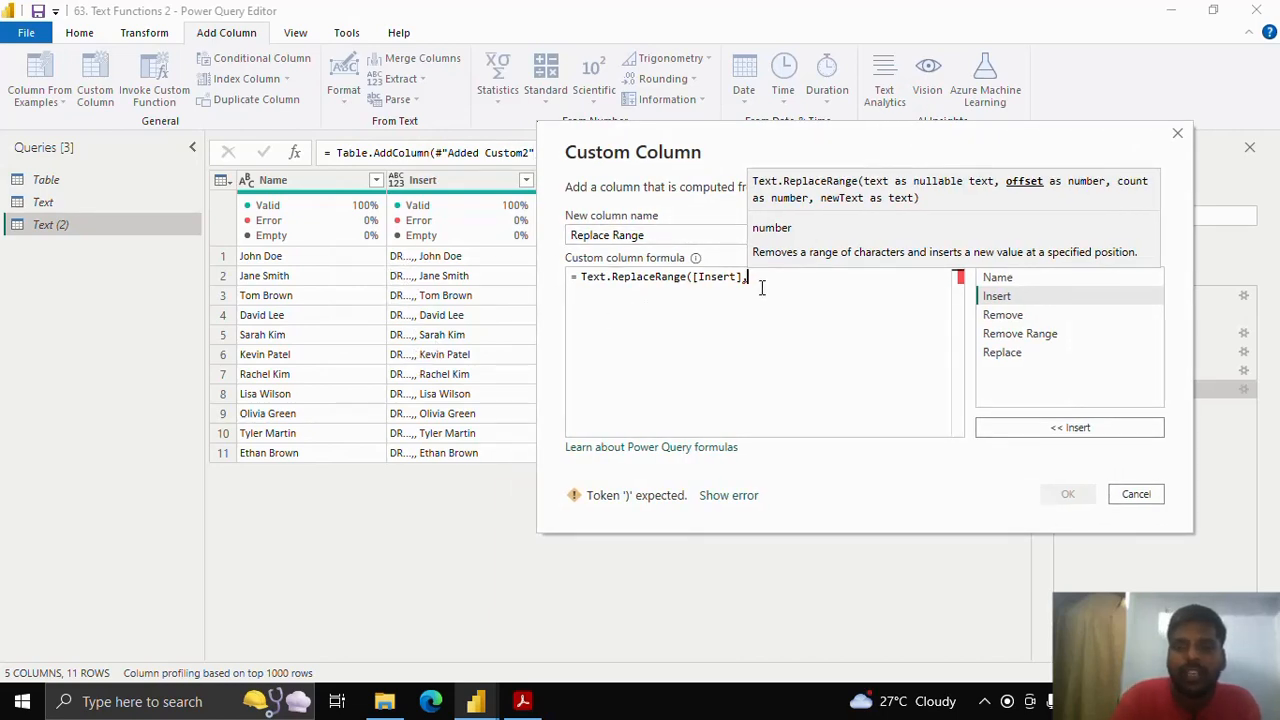
pyautogui.write('0,')
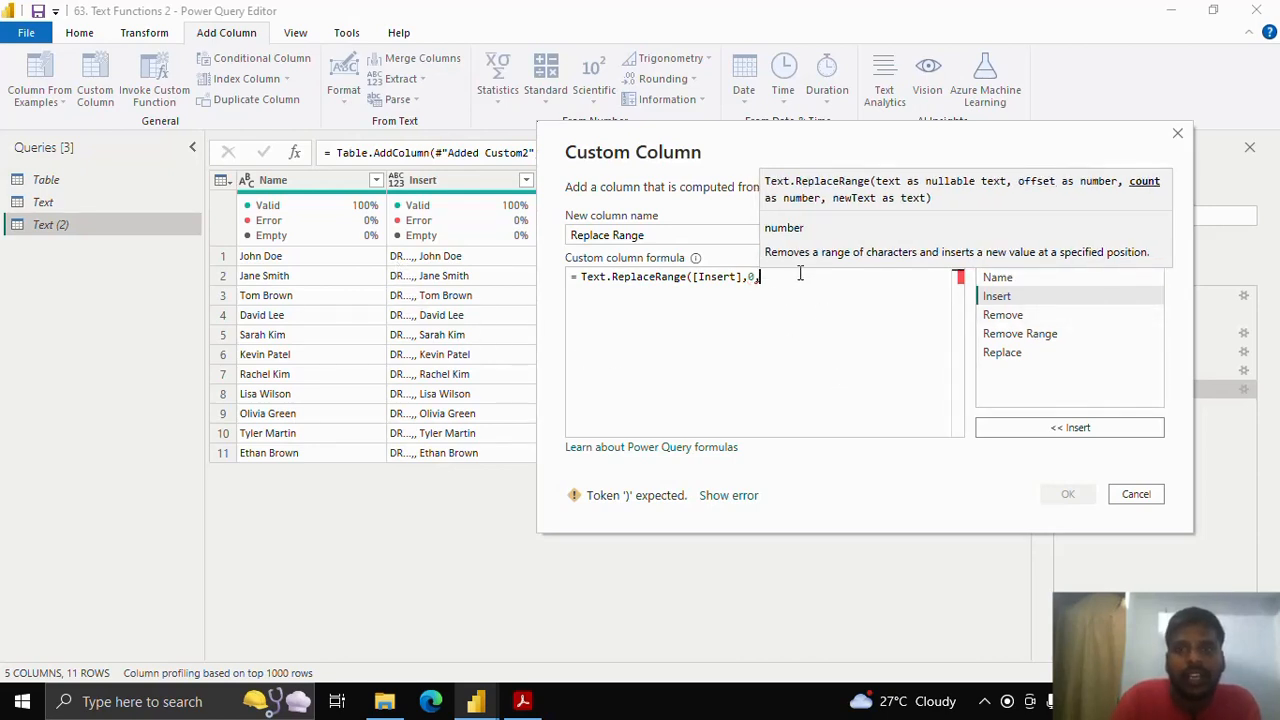
pyautogui.write('7,')
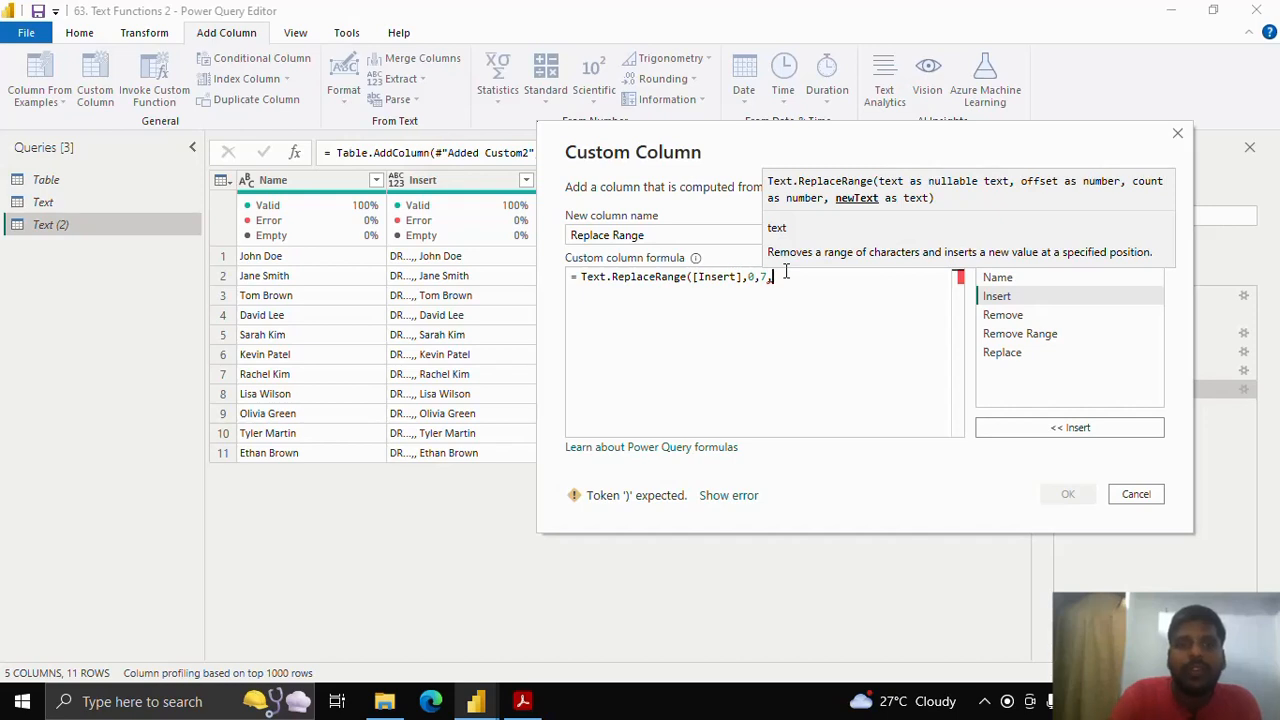
pyautogui.write('"')
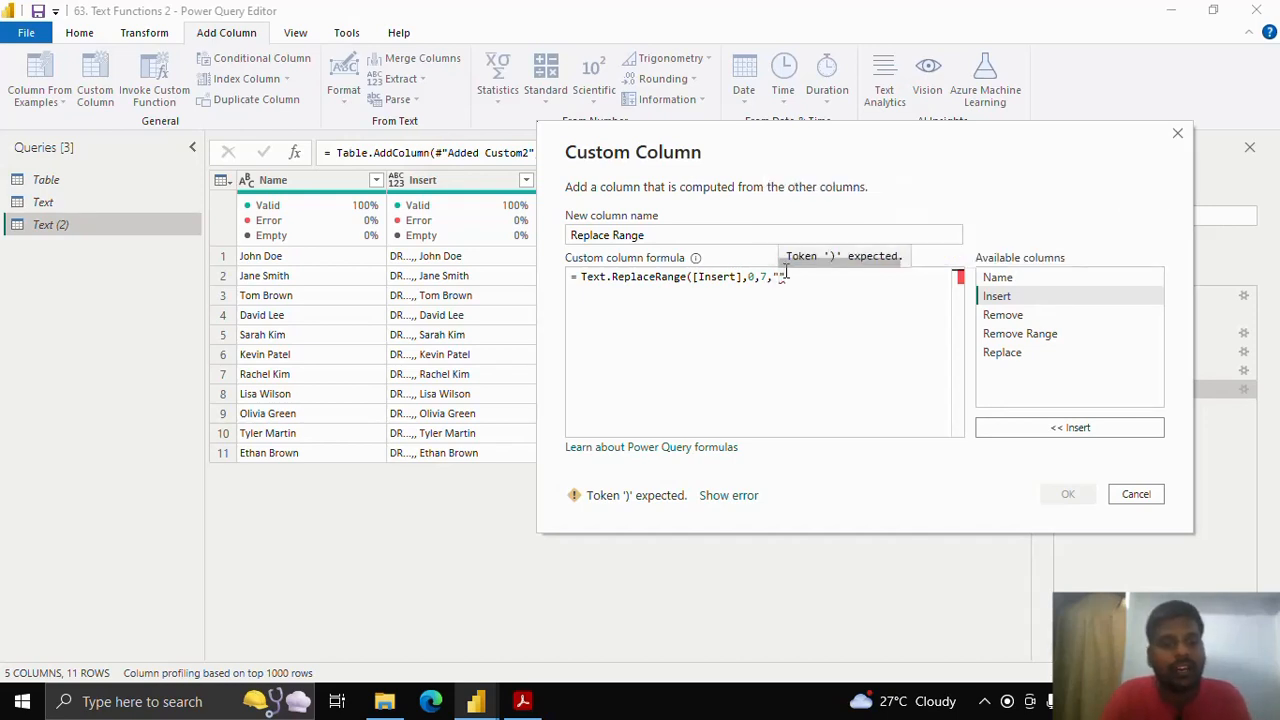
pyautogui.write('D')
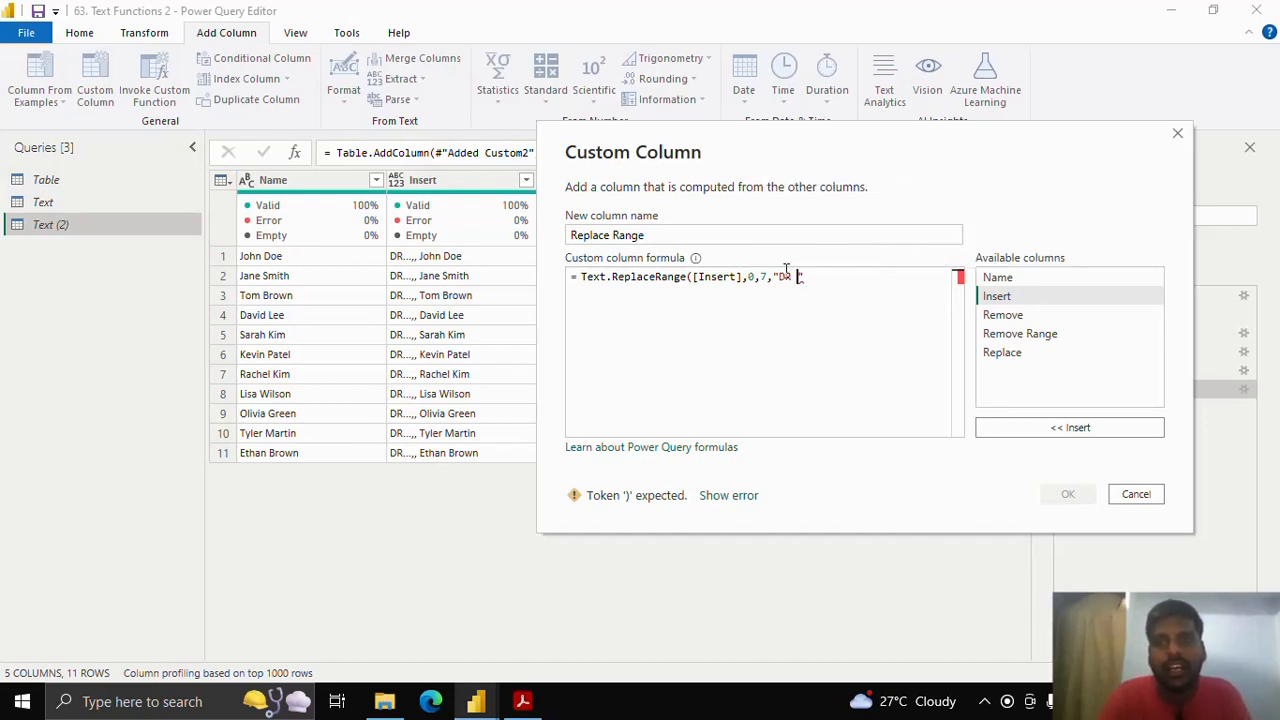
pyautogui.write('R "')
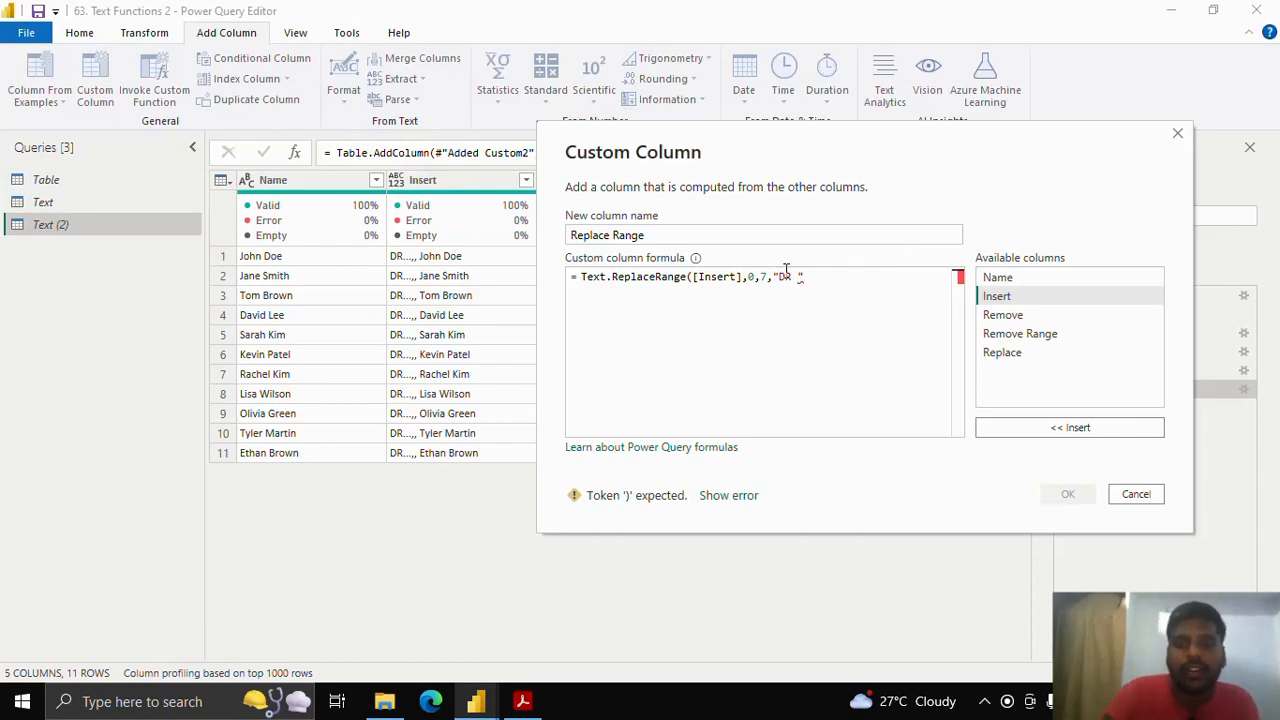
pyautogui.write(')')
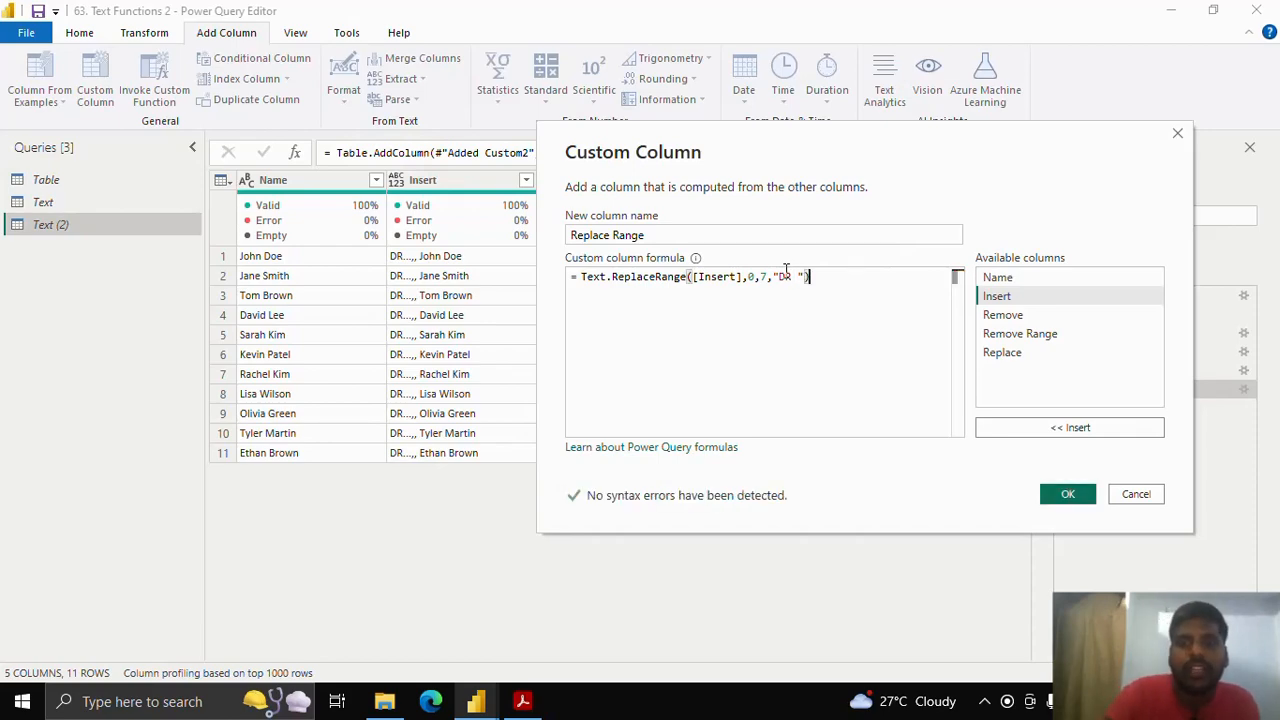
pyautogui.click(1067, 496)
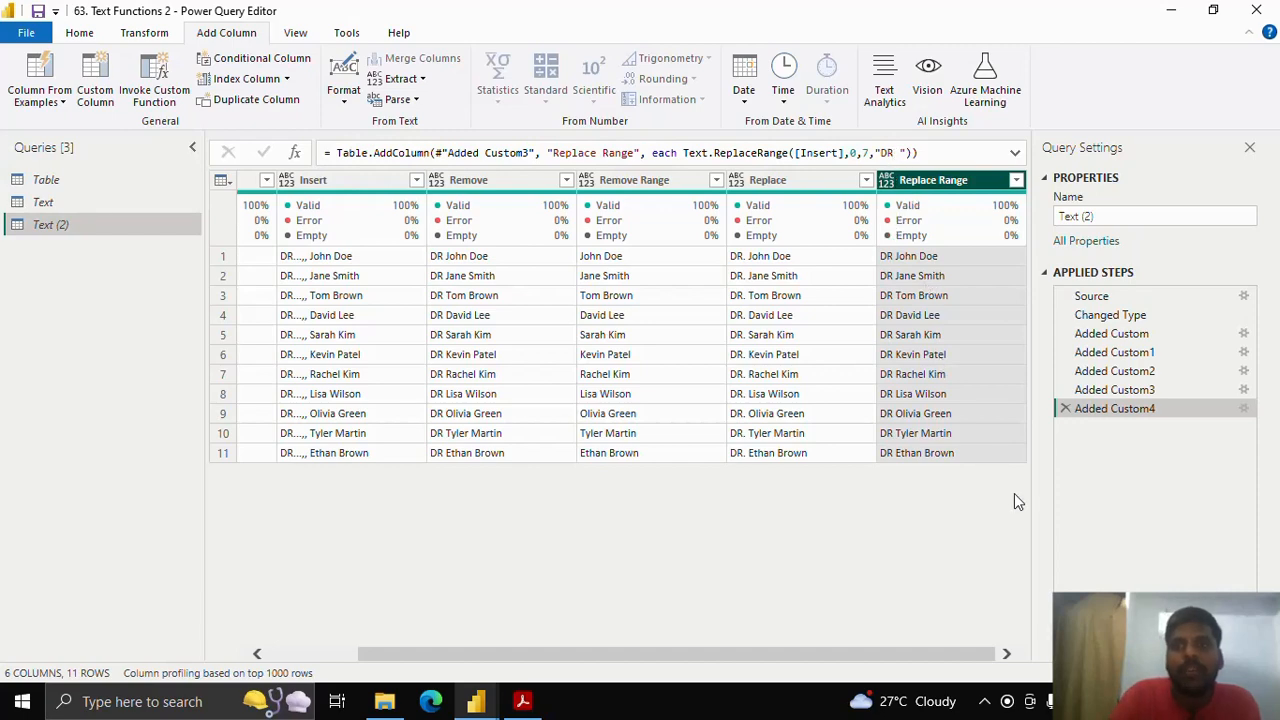
# Step: Start a sixth custom column and name it Select
pyautogui.click(92, 80)
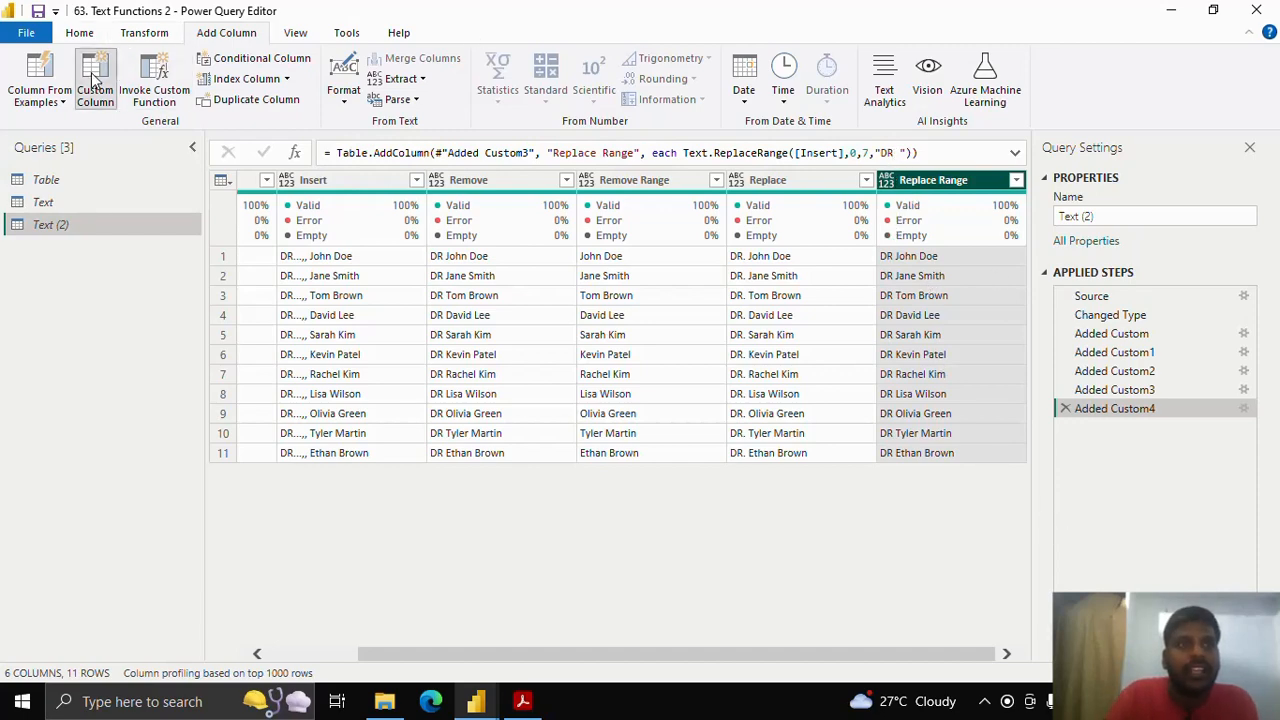
pyautogui.doubleClick(371, 248)
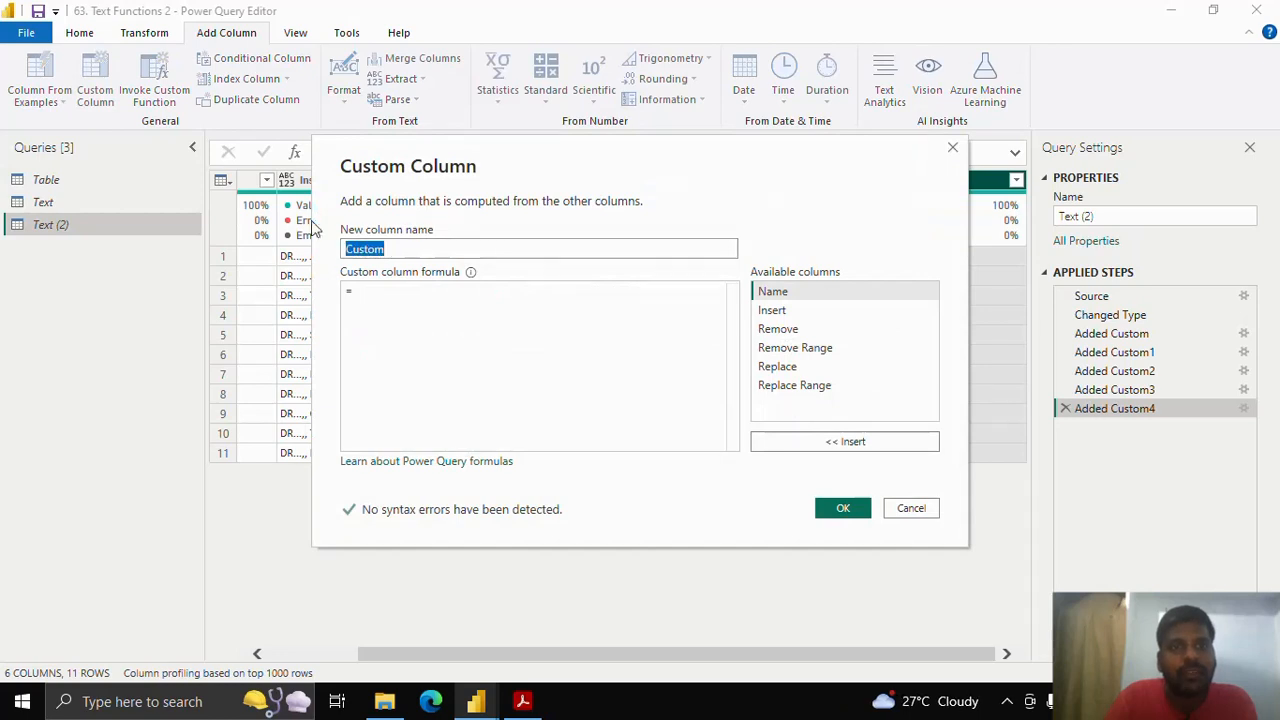
pyautogui.write('Sel')
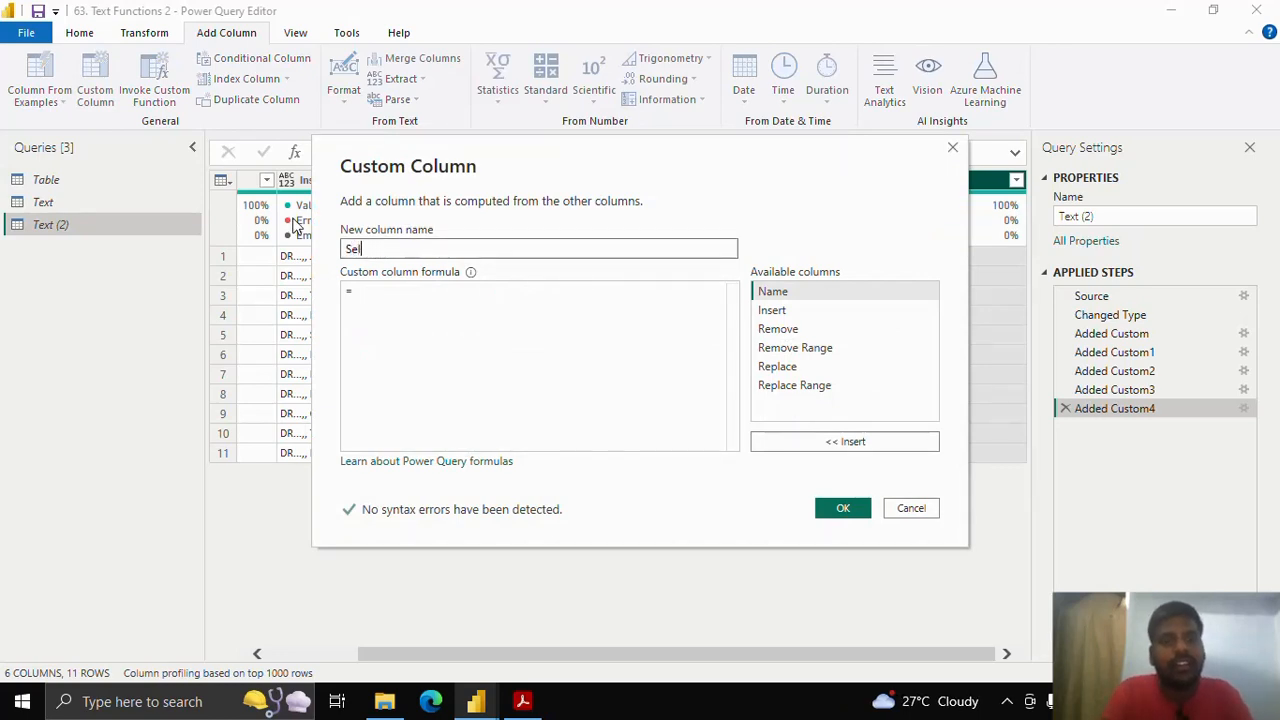
pyautogui.write('ect')
pyautogui.press('Tab')
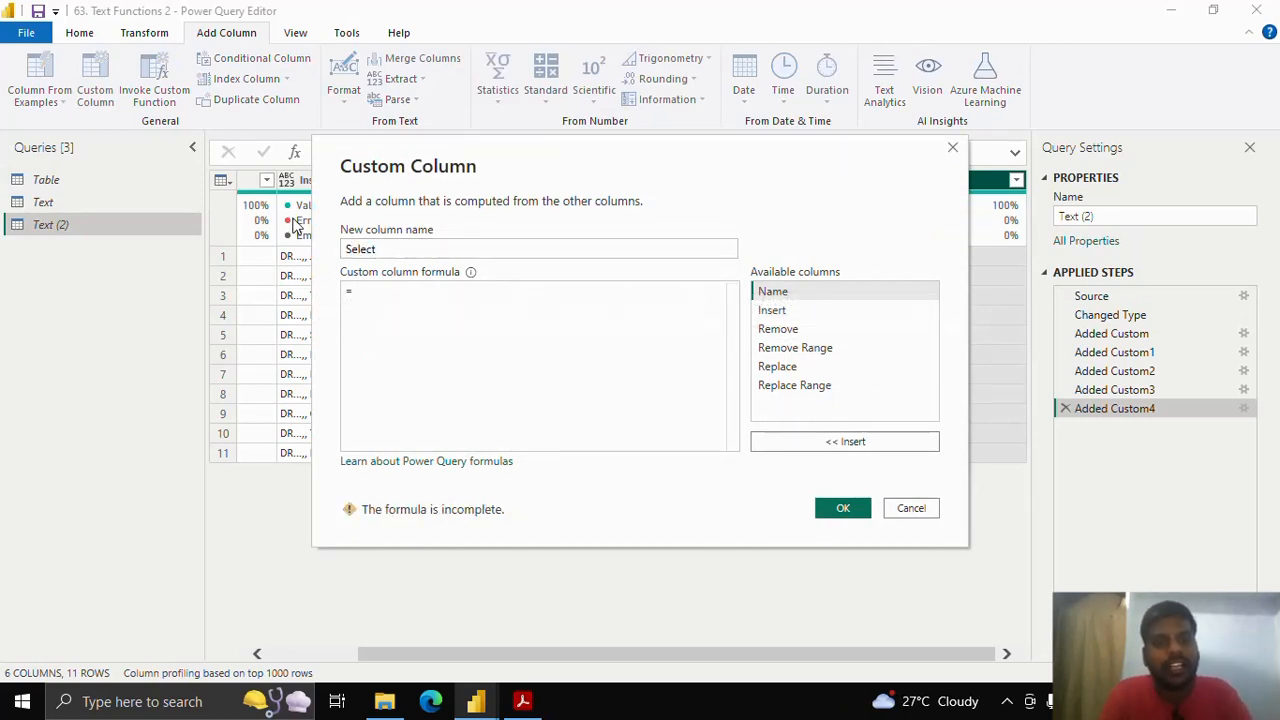
# Step: Begin the Select column's formula with Text.Select on the Insert column, keeping the table's Insert values in view beside the dialog
pyautogui.write('Text.Sel')
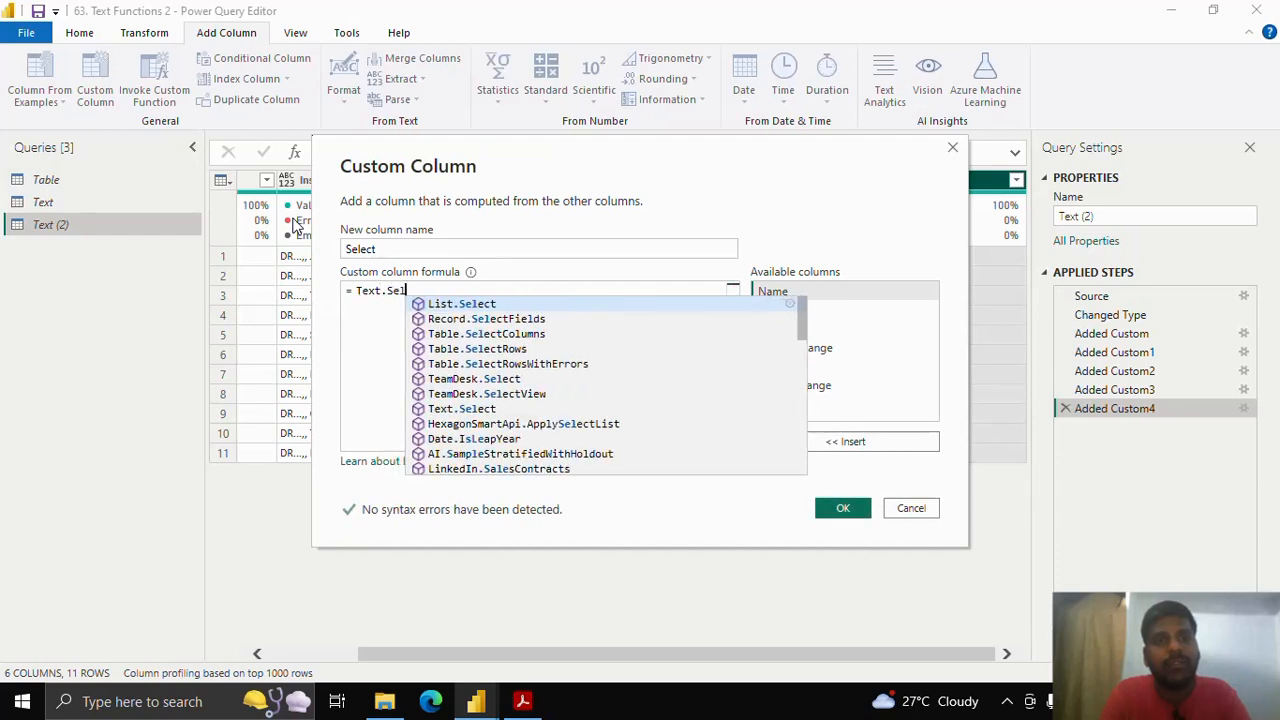
pyautogui.write('ect(')
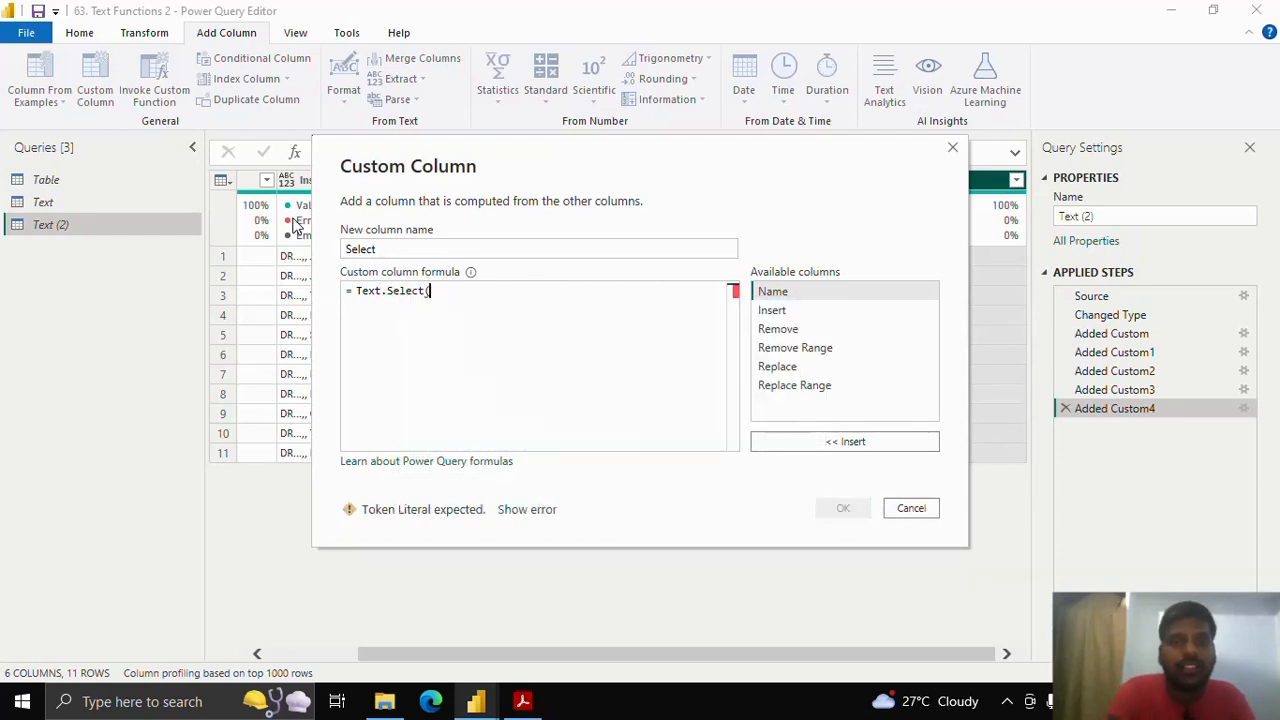
pyautogui.click(817, 313)
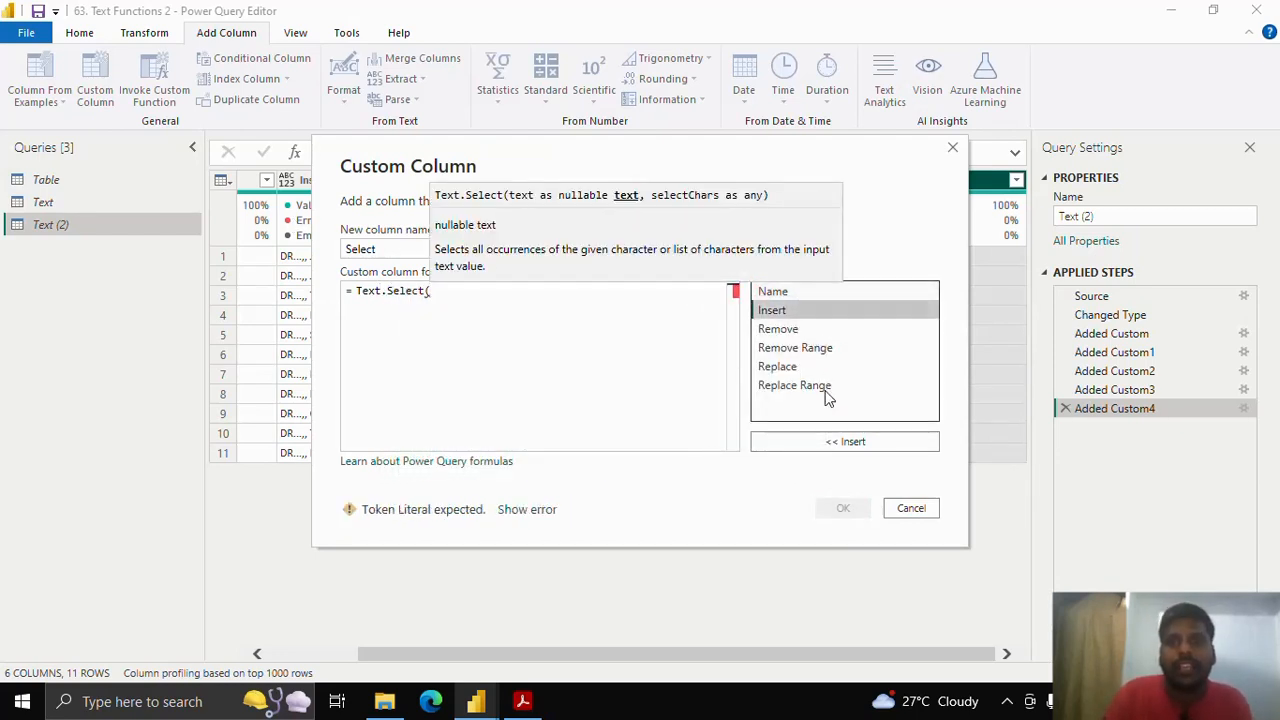
pyautogui.click(834, 440)
pyautogui.moveTo(715, 169); pyautogui.dragTo(909, 167)
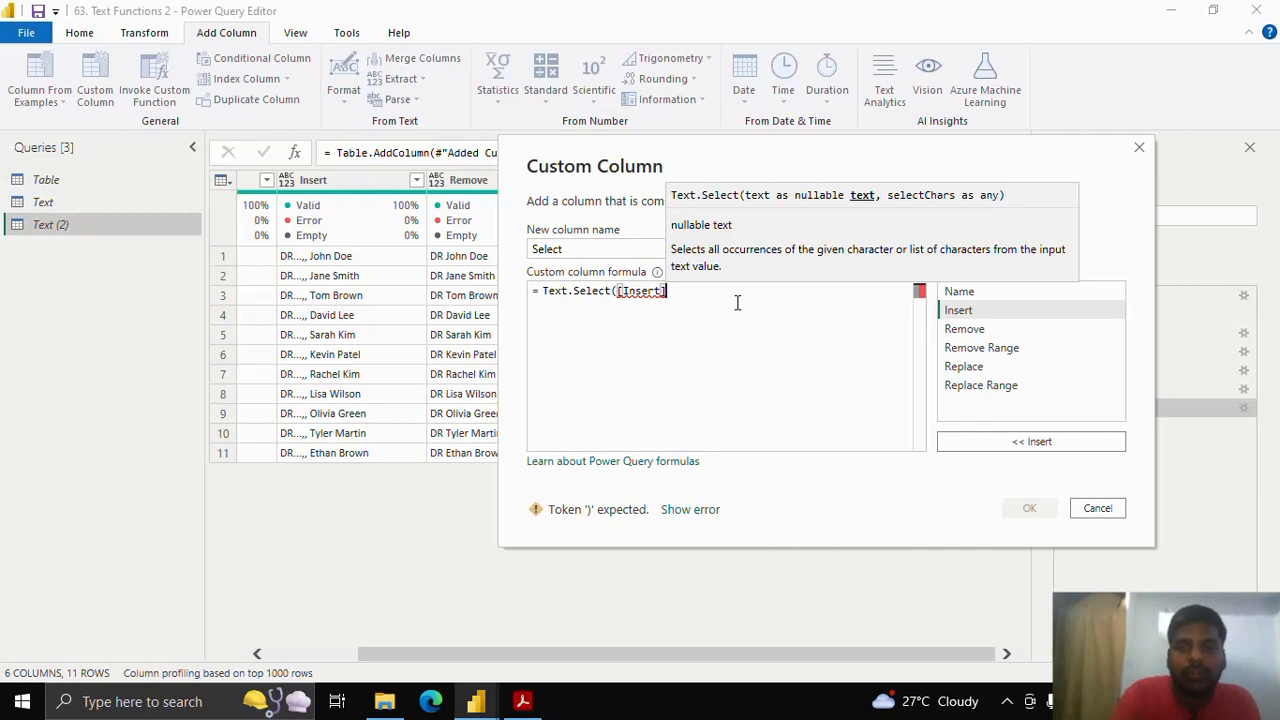
pyautogui.write(',')
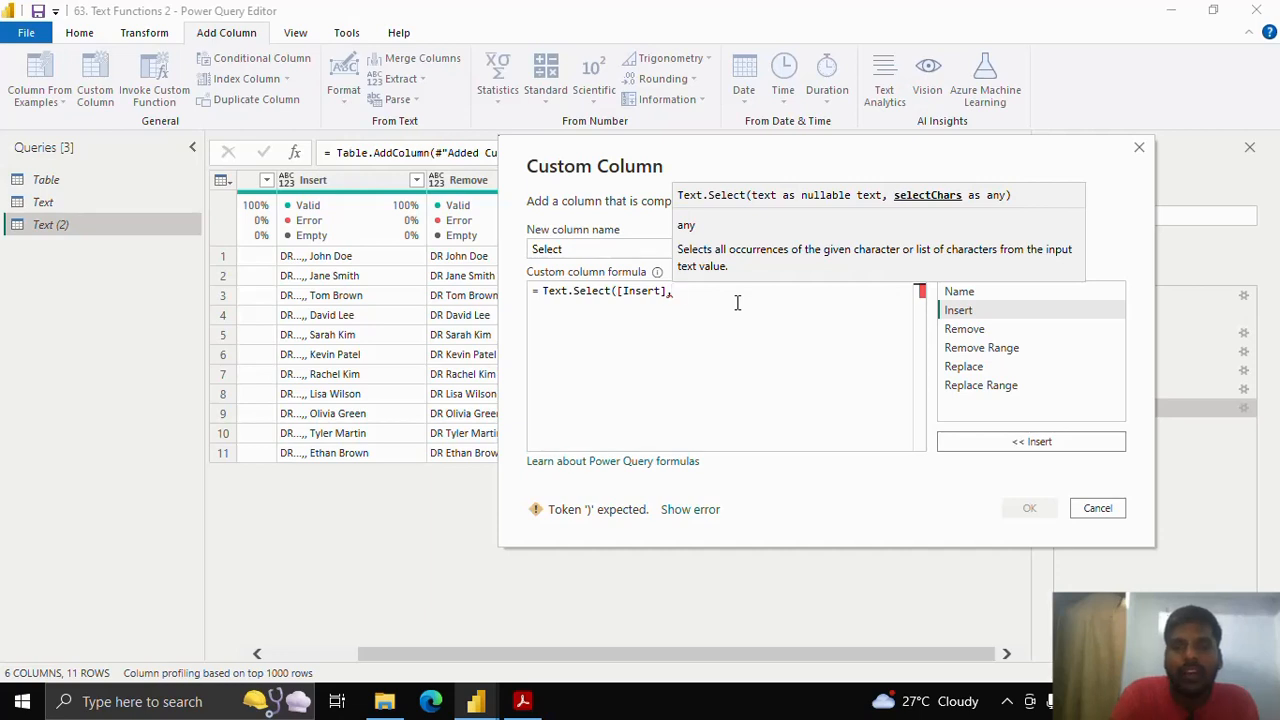
# Step: Start the character list in the Text.Select formula with the lowercase range "a".."z"
pyautogui.write('{')
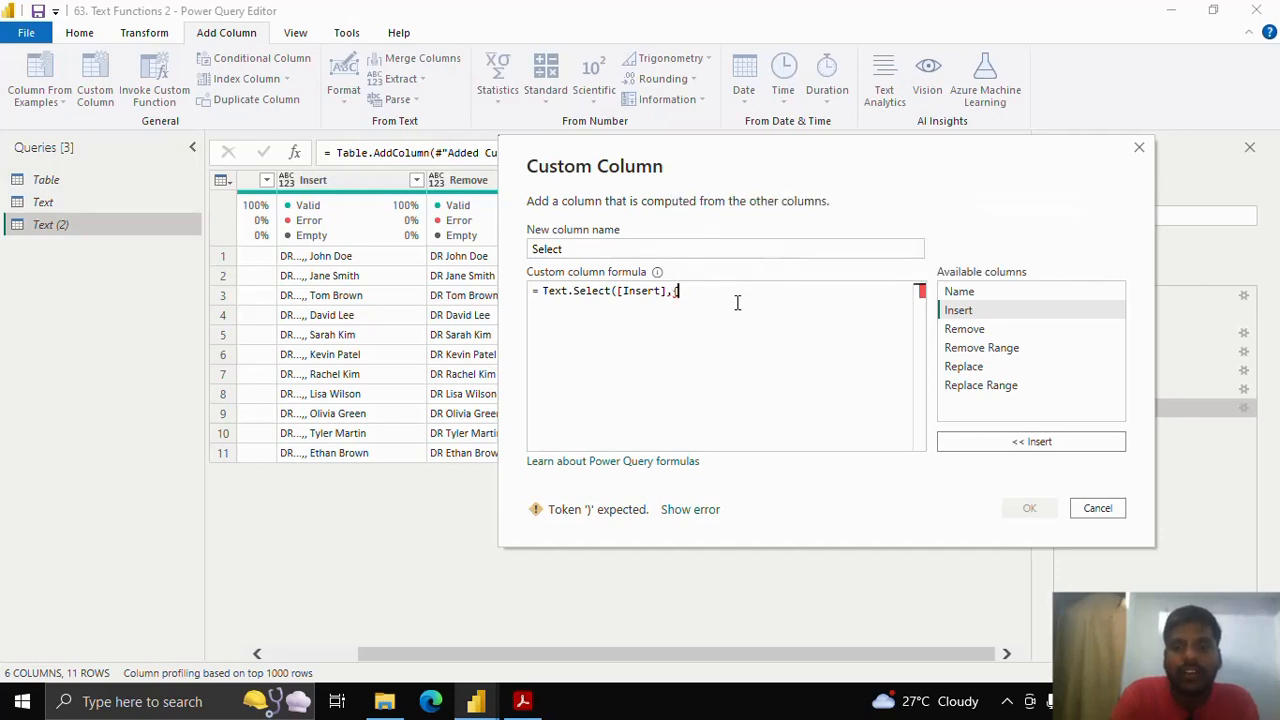
pyautogui.write('}')
pyautogui.write('"')
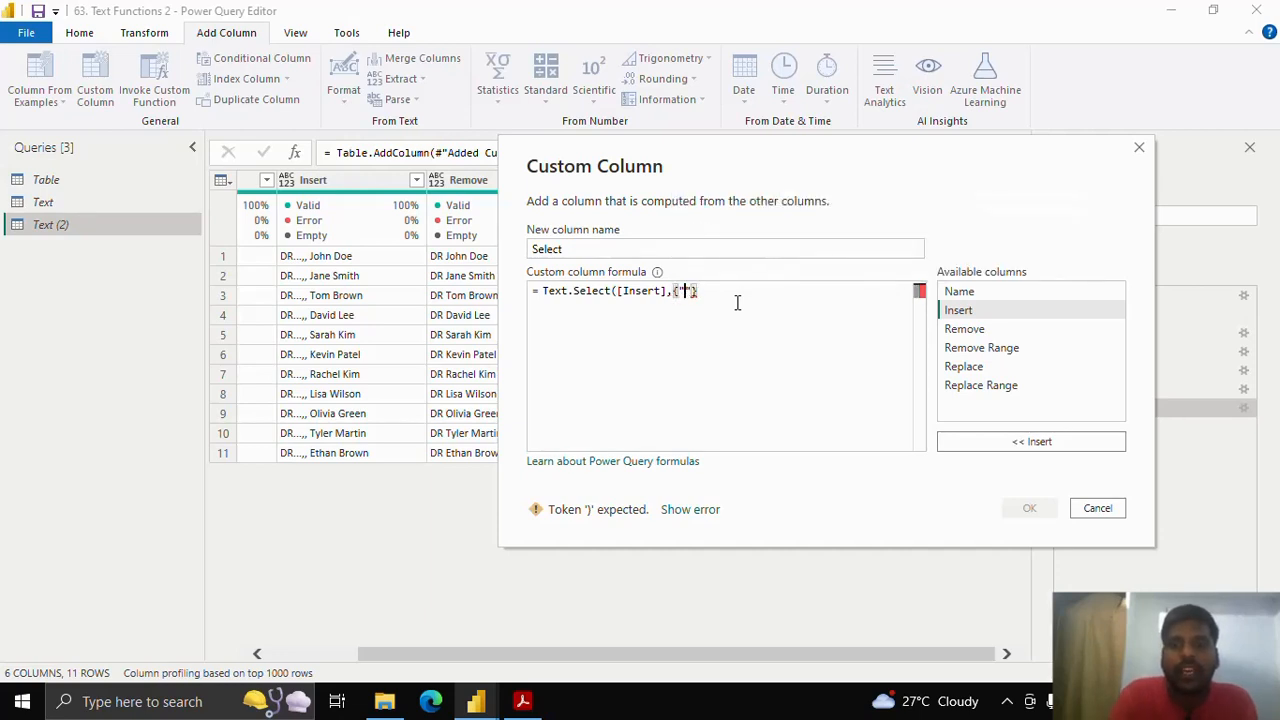
pyautogui.write('a')
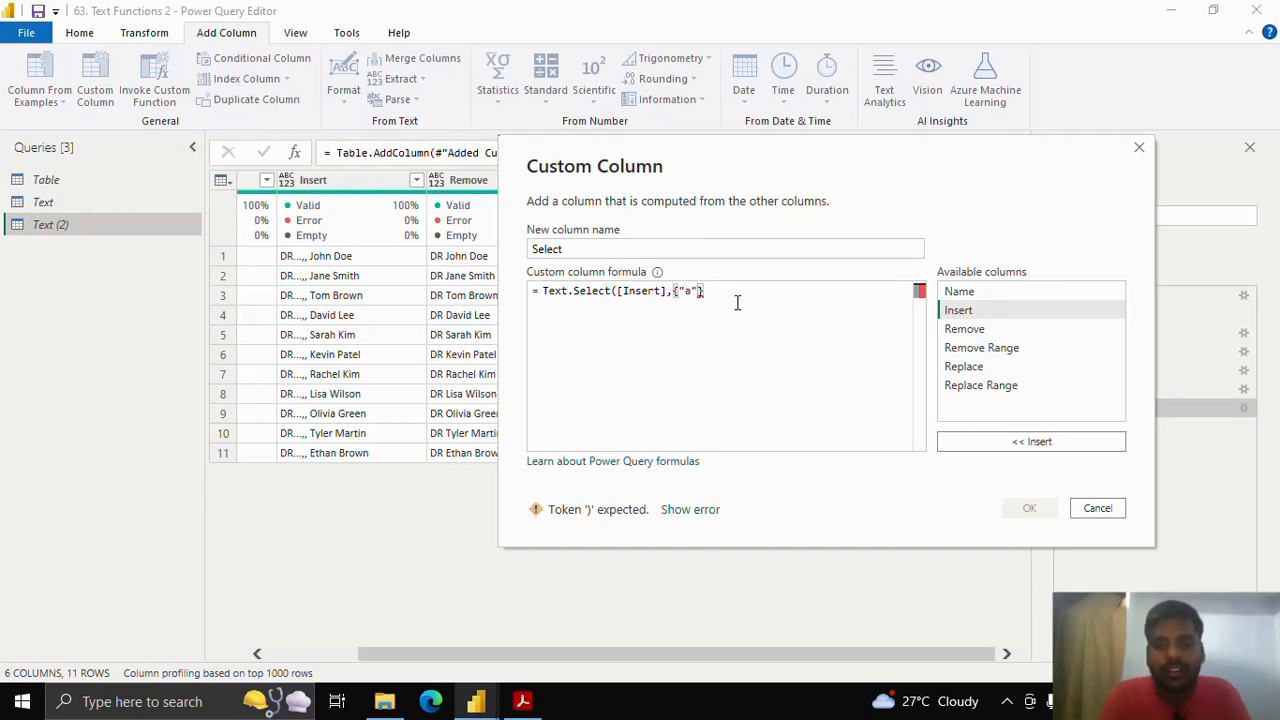
pyautogui.write('.."')
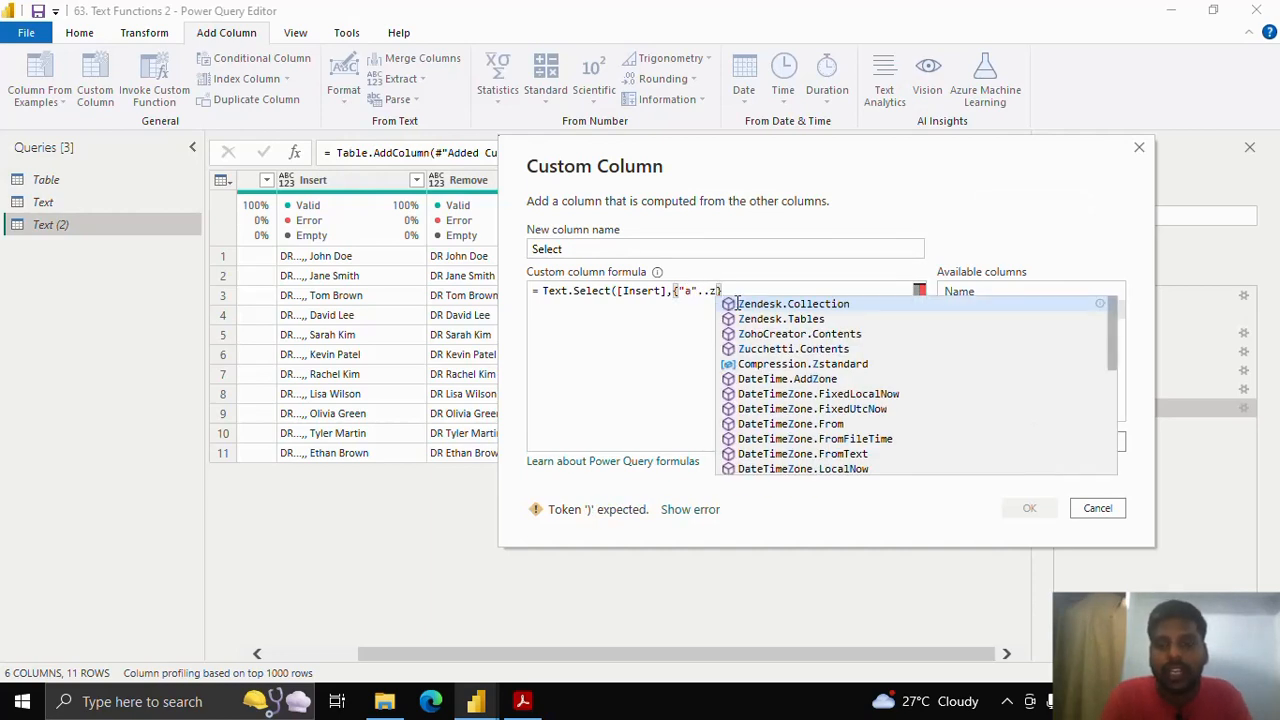
pyautogui.press('Escape')
pyautogui.write('z",')
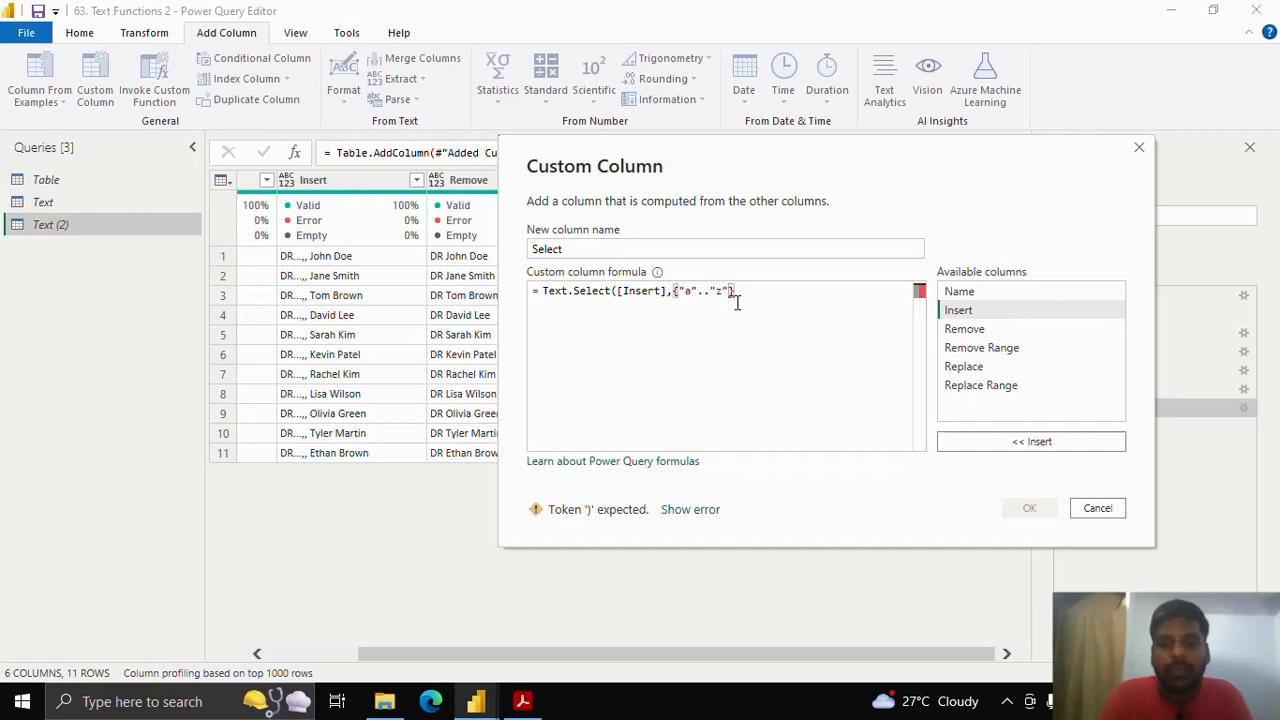
# Step: Add the uppercase range "A".."Z" to the Text.Select character list
pyautogui.write('"A"')
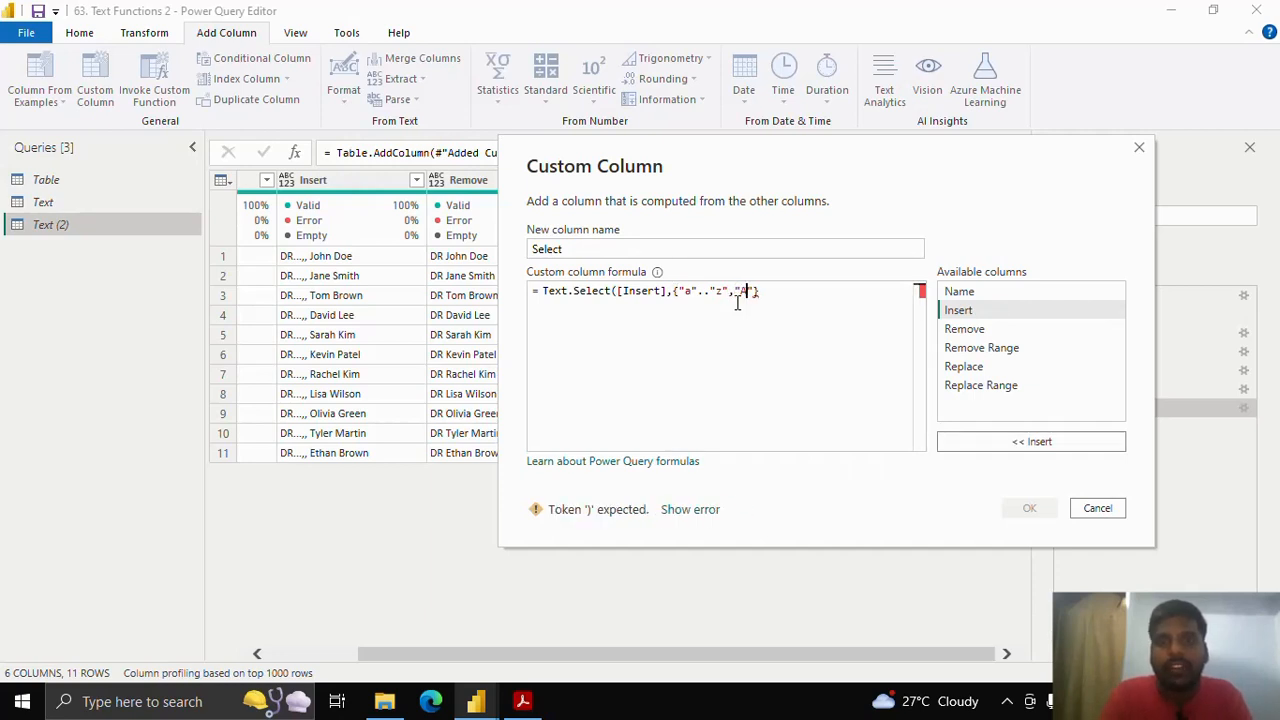
pyautogui.write('..')
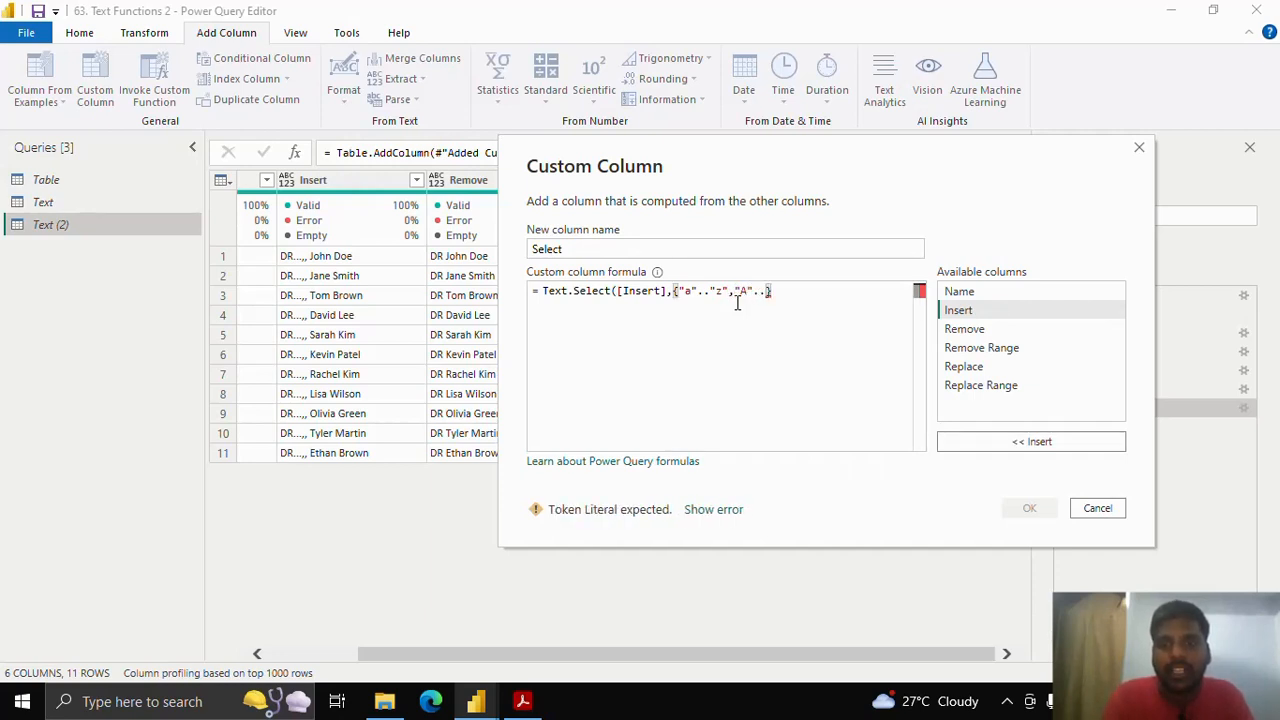
pyautogui.write('"')
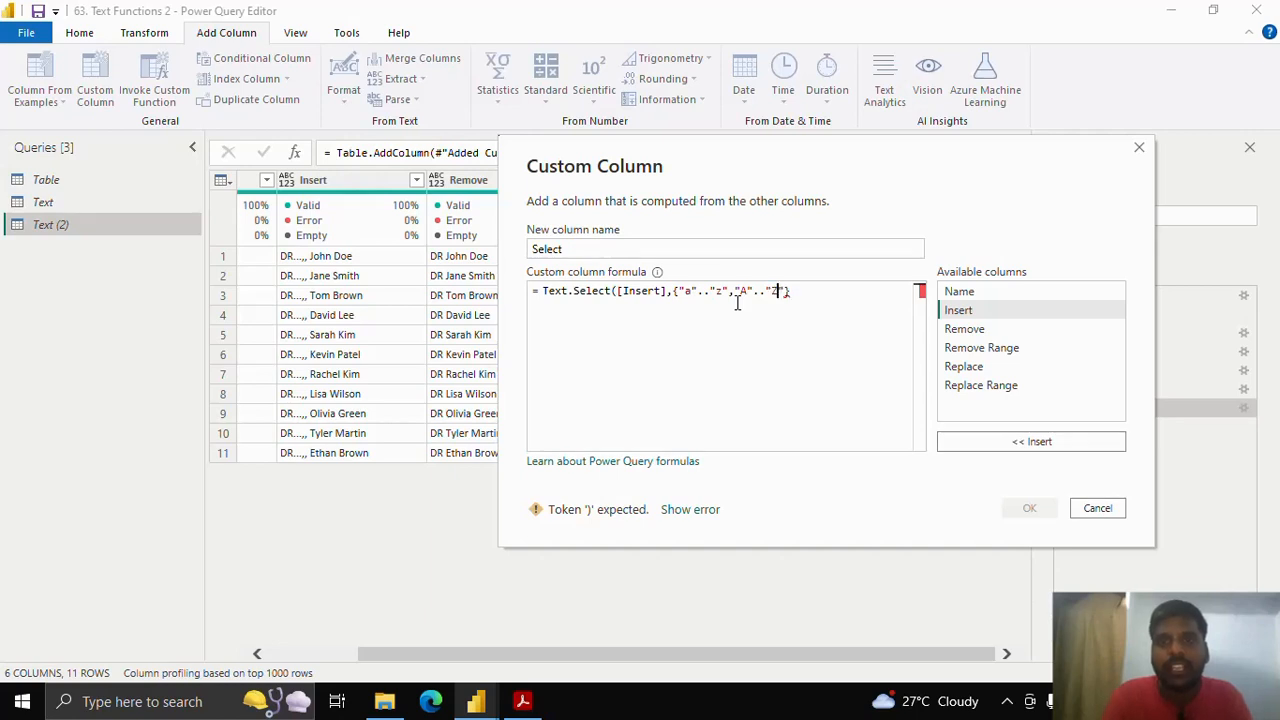
pyautogui.write('Z",')
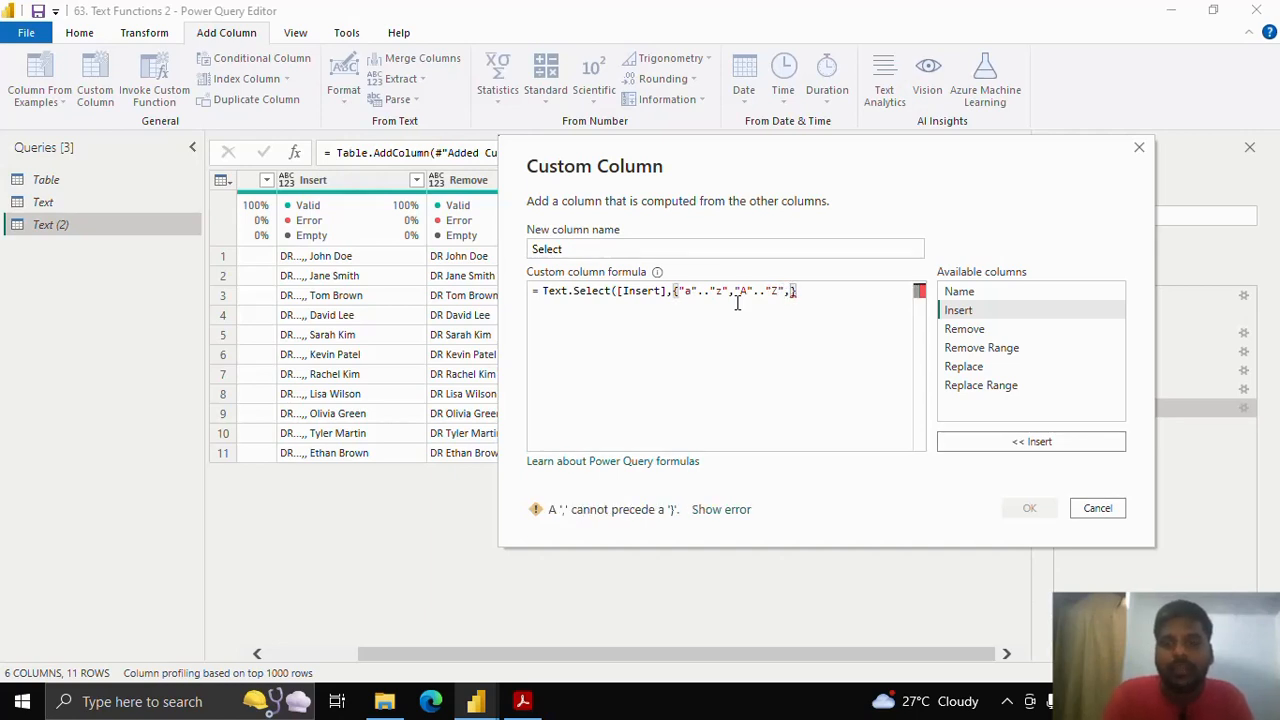
# Step: Finish the character list with a space " ", close the Text.Select formula, and create the Select column
pyautogui.write('"')
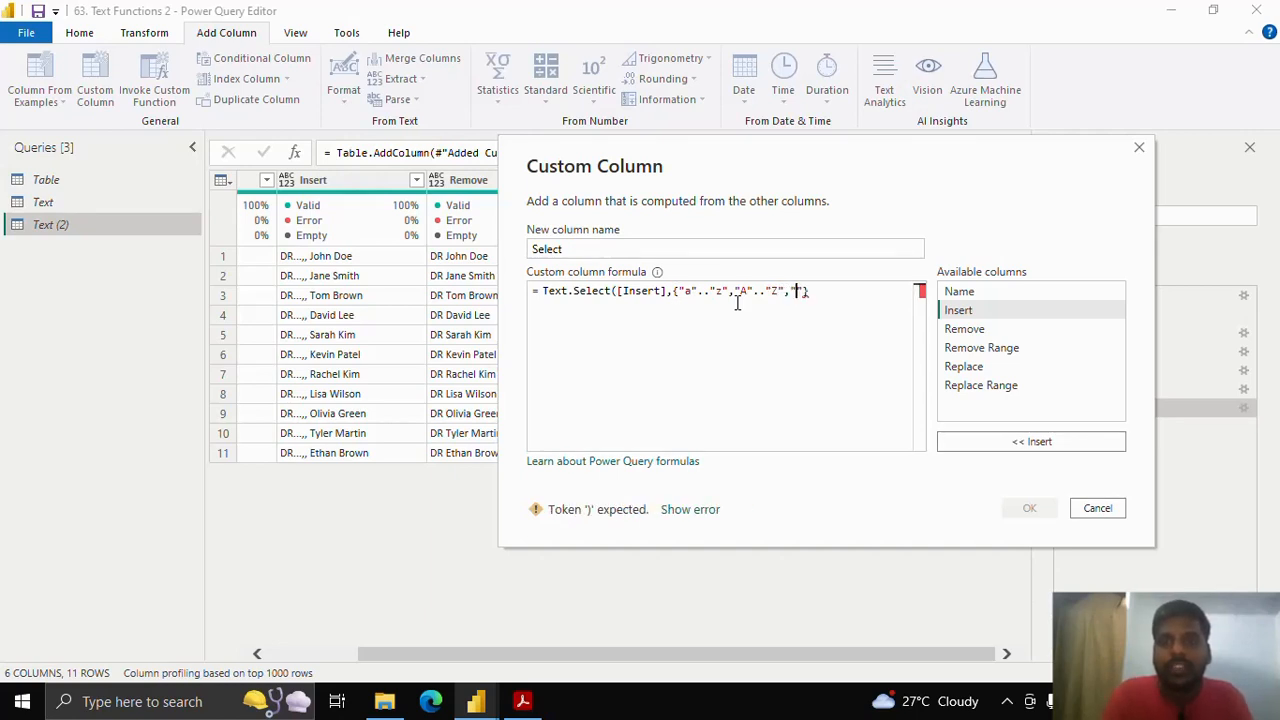
pyautogui.press('Right')
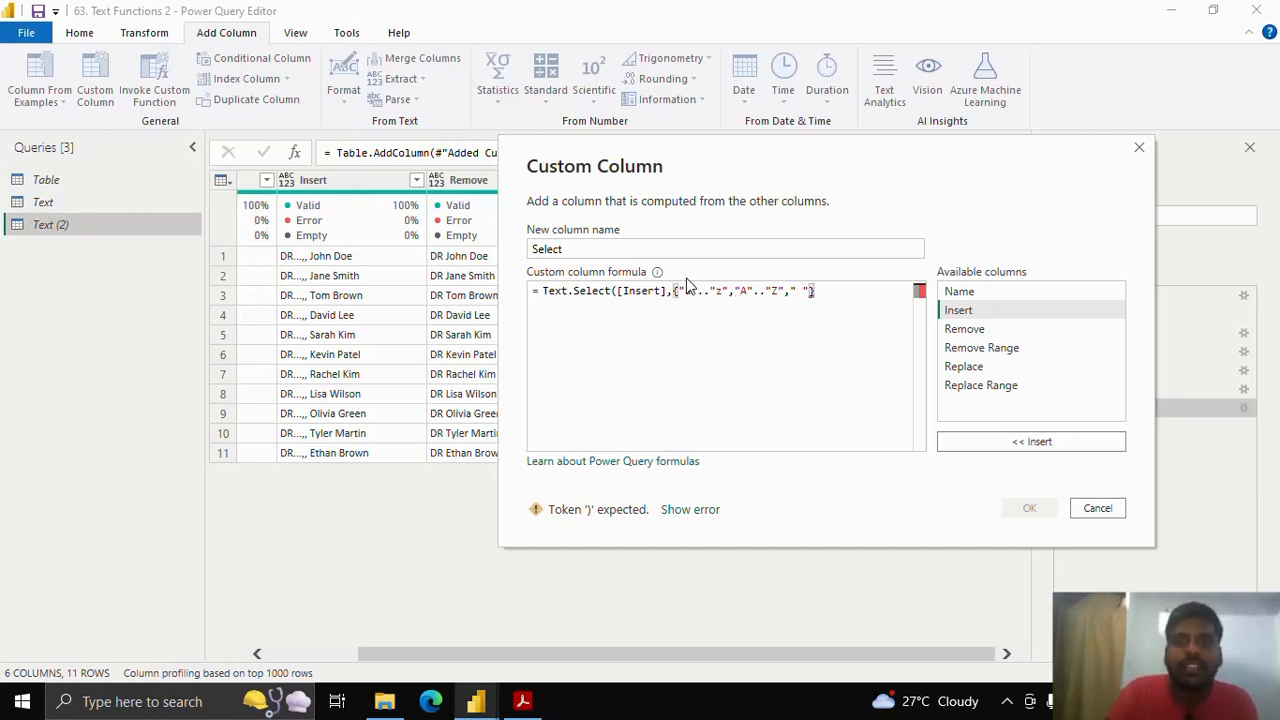
pyautogui.moveTo(690, 289); pyautogui.dragTo(806, 291)
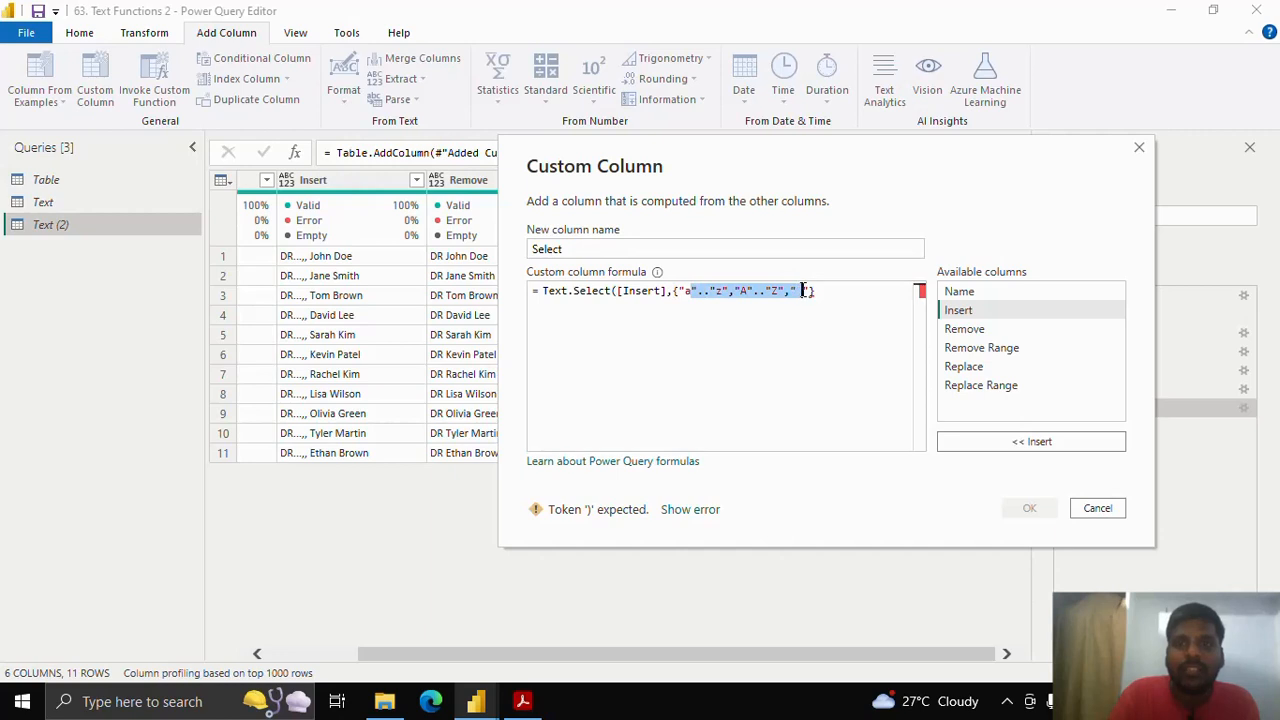
pyautogui.click(815, 291)
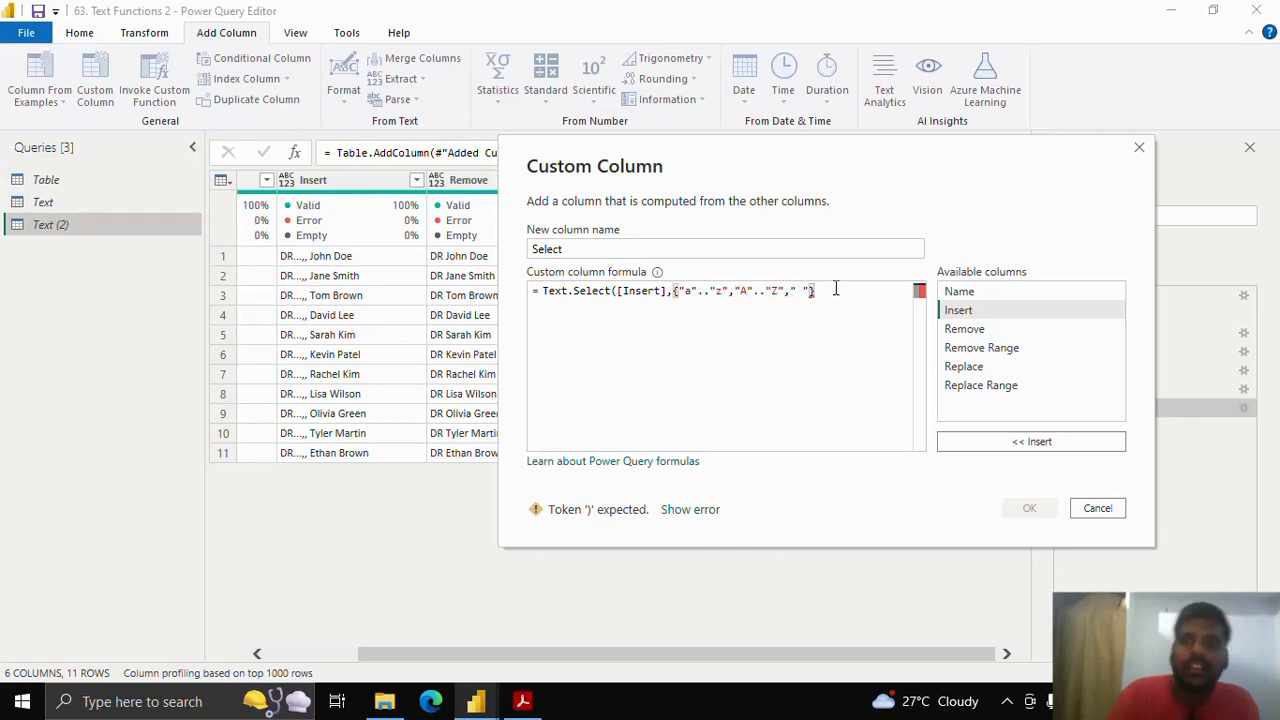
pyautogui.write(')')
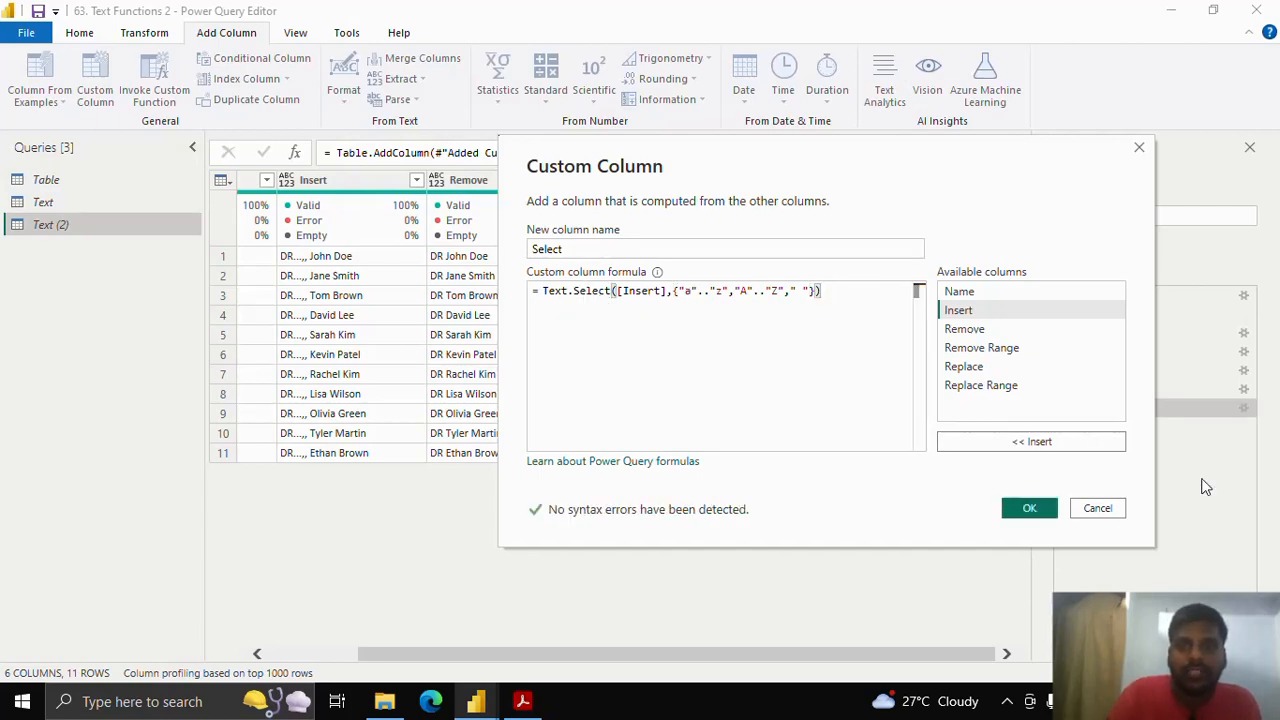
pyautogui.click(1040, 505)
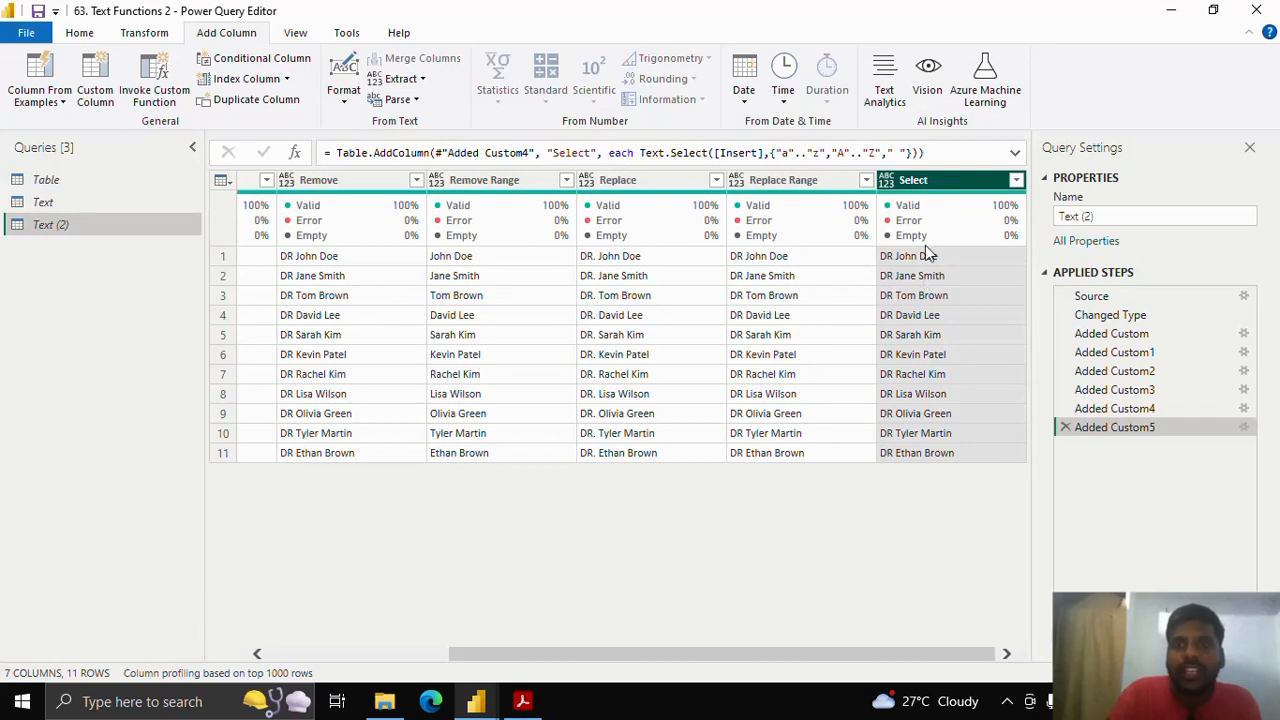
pyautogui.moveTo(534, 655); pyautogui.dragTo(374, 289)
pyautogui.moveTo(474, 652); pyautogui.dragTo(806, 329)
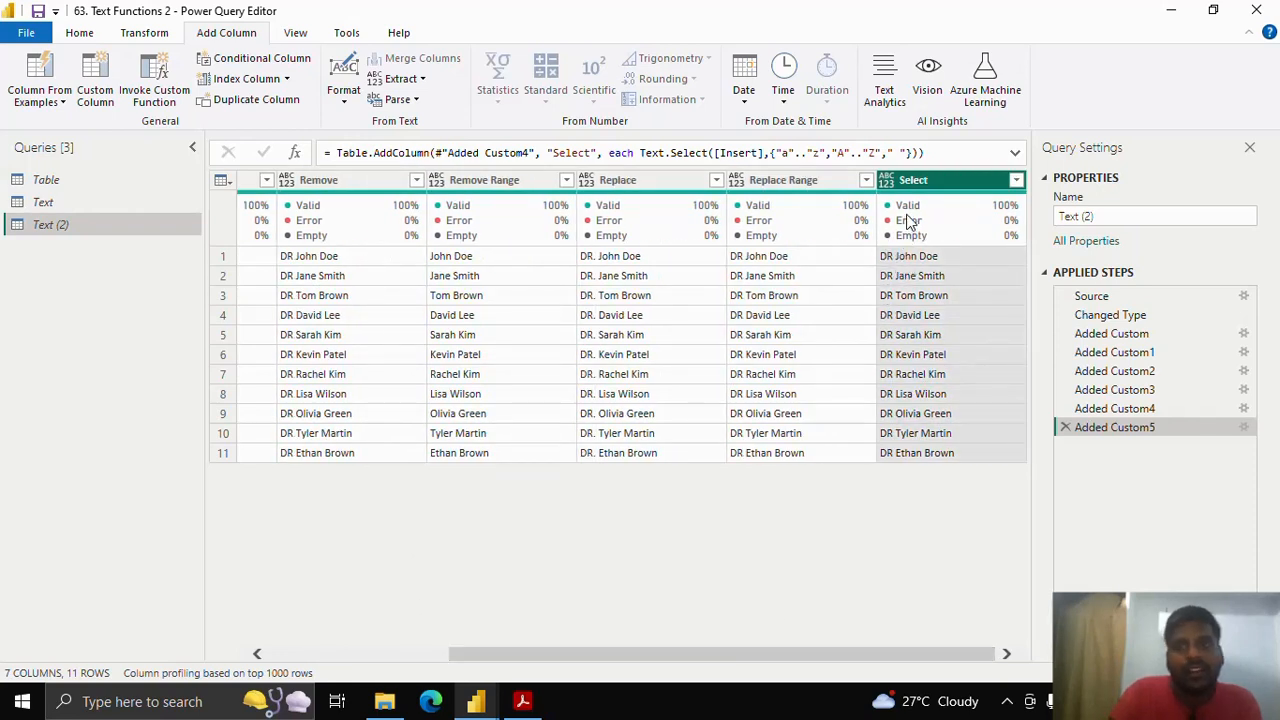